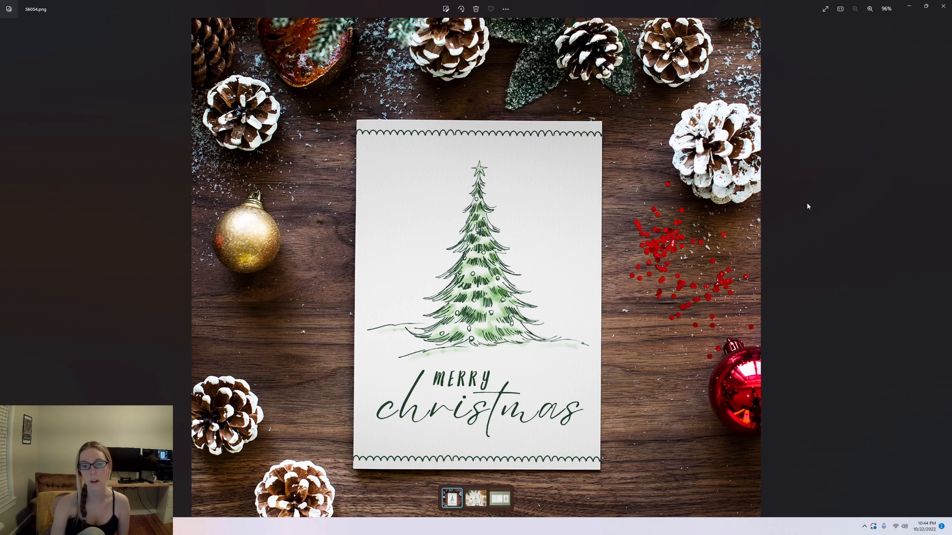
# Look through the example Christmas card mockups and the finished front and inside print layouts
pyautogui.press('Right')
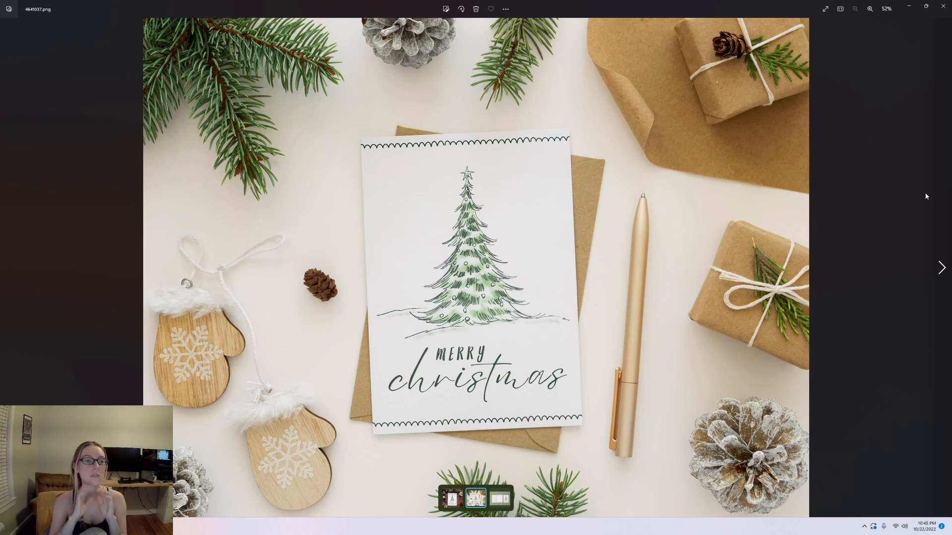
pyautogui.press('Right')
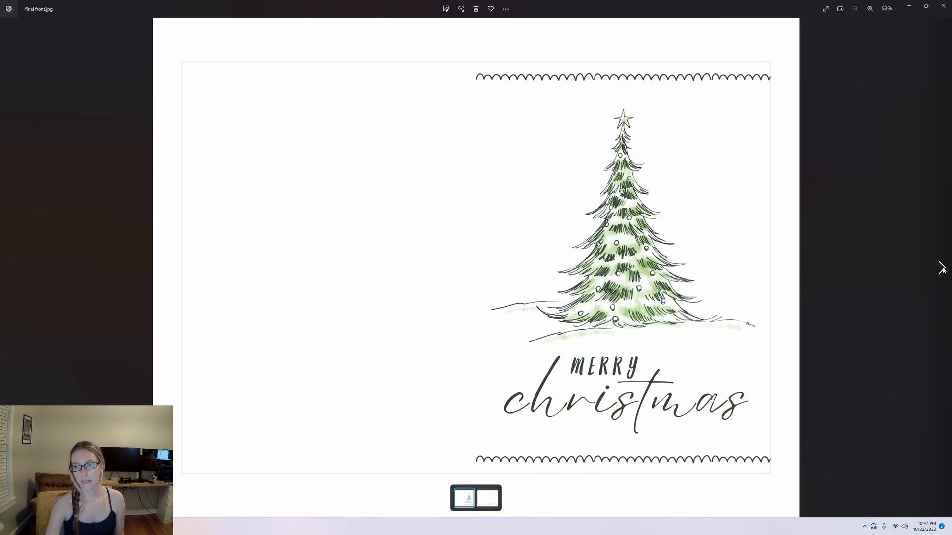
pyautogui.click(943, 270)
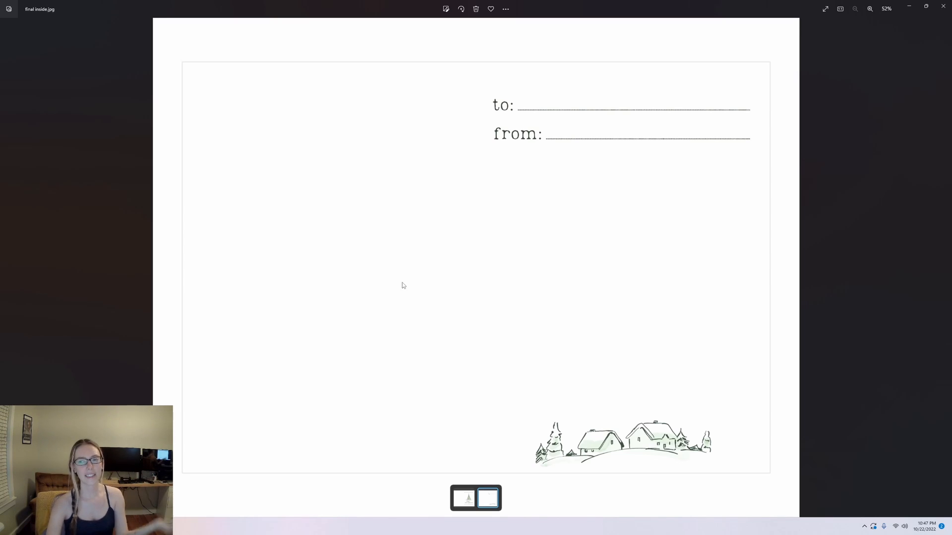
pyautogui.click(6, 272)
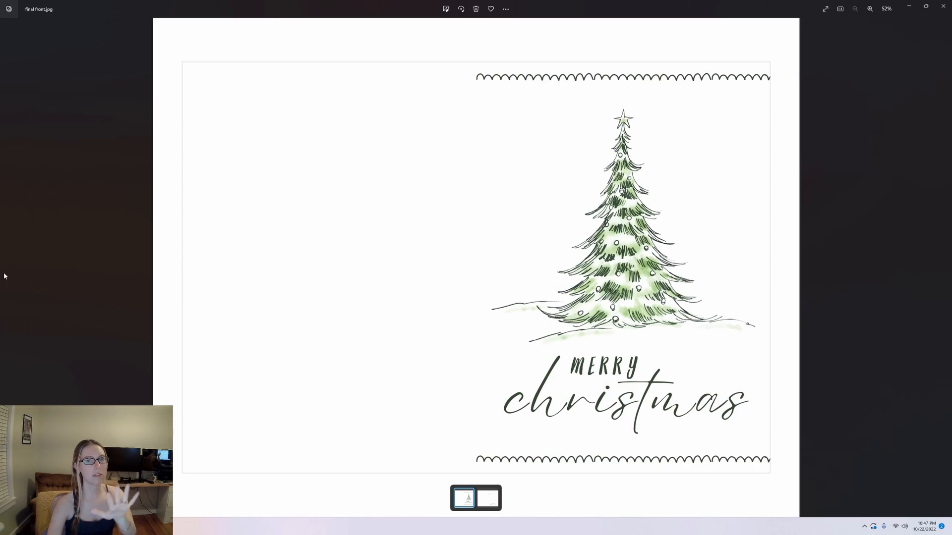
pyautogui.click(943, 270)
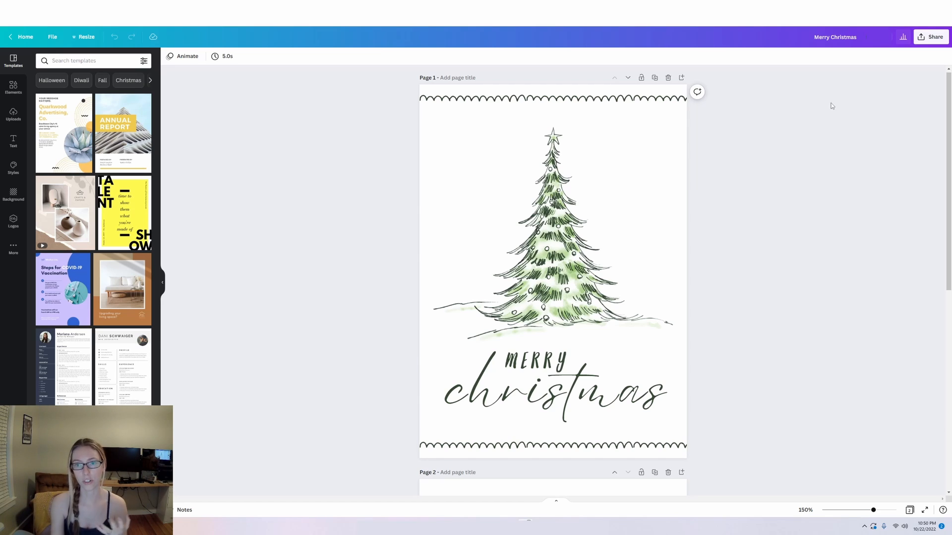
# Download all pages of the Merry Christmas card design as JPG files at quality 100
pyautogui.click(931, 37)
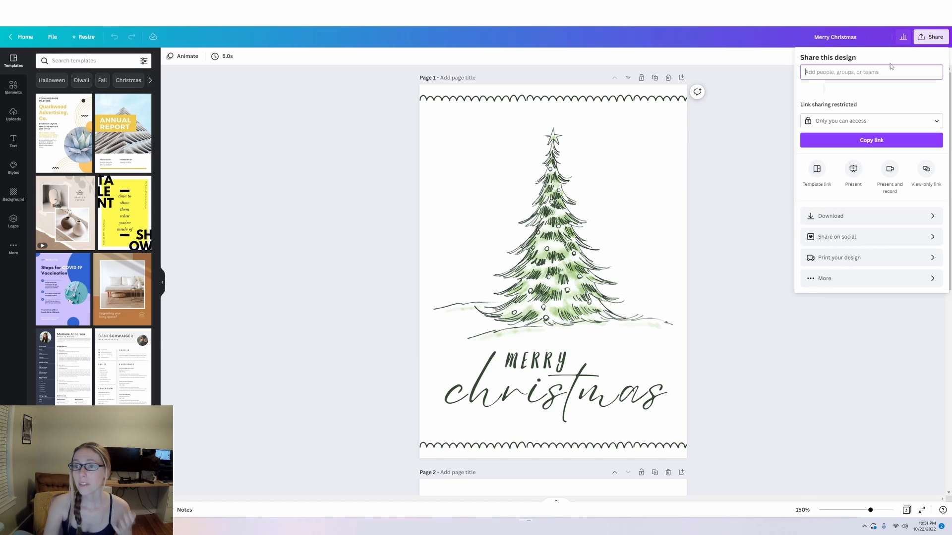
pyautogui.click(928, 216)
pyautogui.click(871, 88)
pyautogui.click(828, 158)
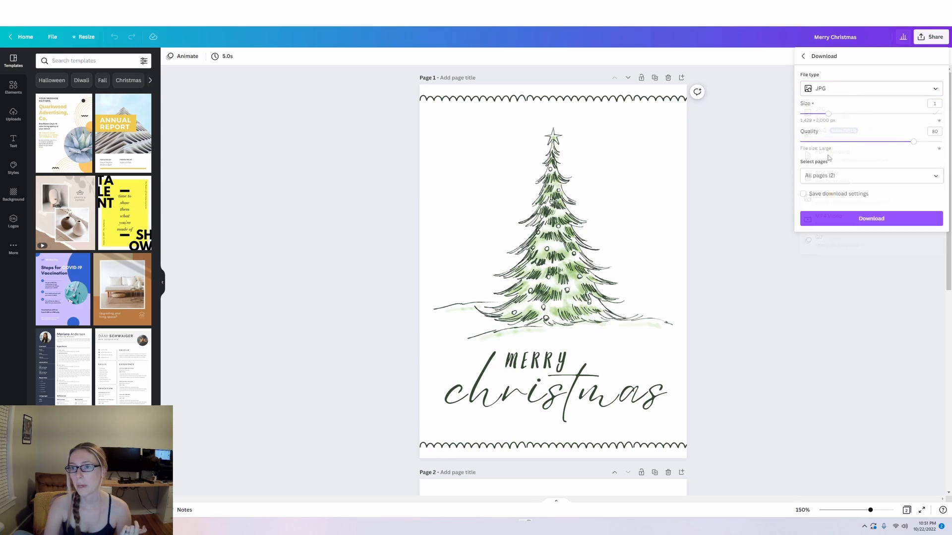
pyautogui.moveTo(914, 142); pyautogui.dragTo(942, 142)
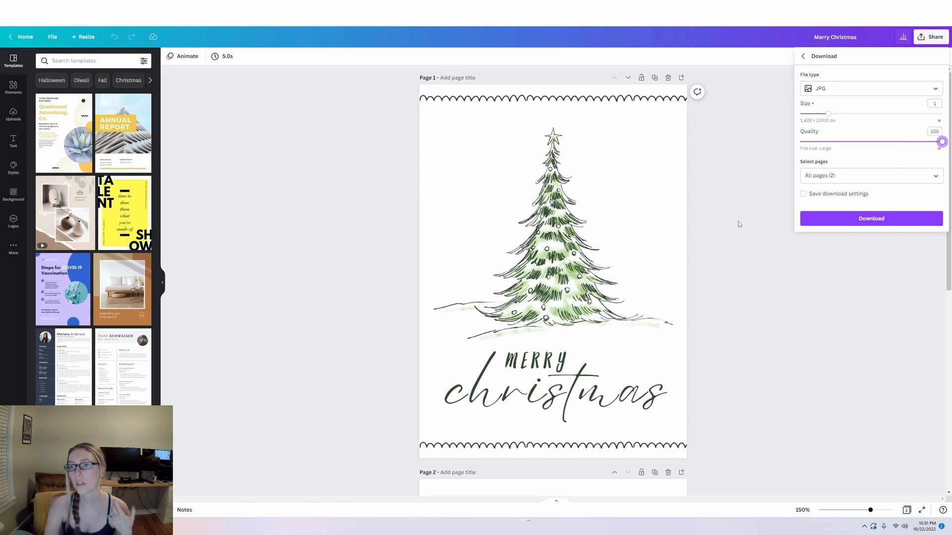
pyautogui.click(848, 218)
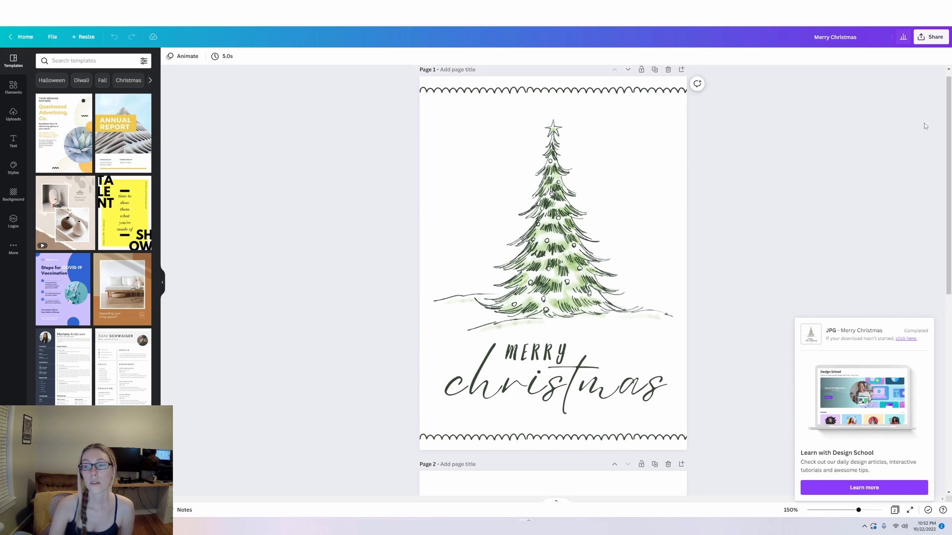
# Download both card pages again as JPG files at quality 100 with the size multiplier raised to 1.5
pyautogui.click(926, 42)
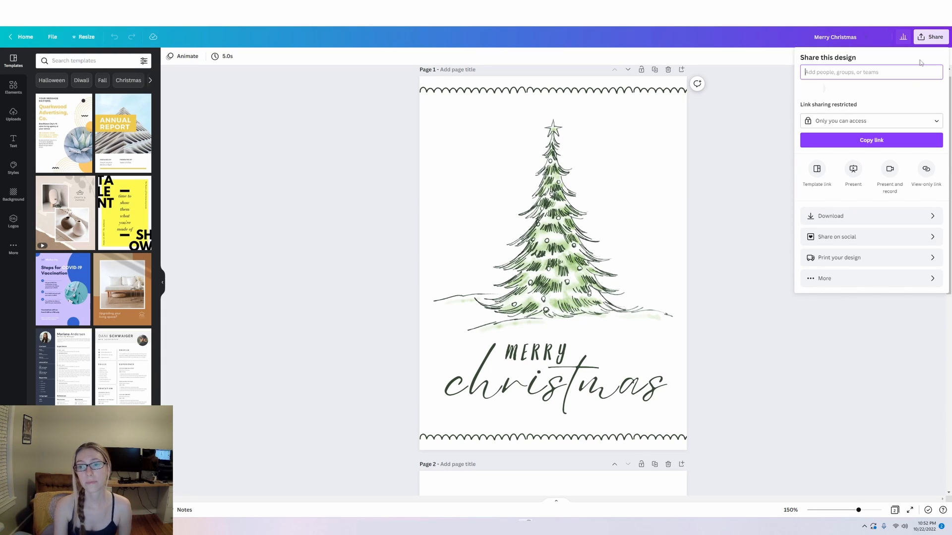
pyautogui.click(872, 216)
pyautogui.click(842, 98)
pyautogui.click(827, 107)
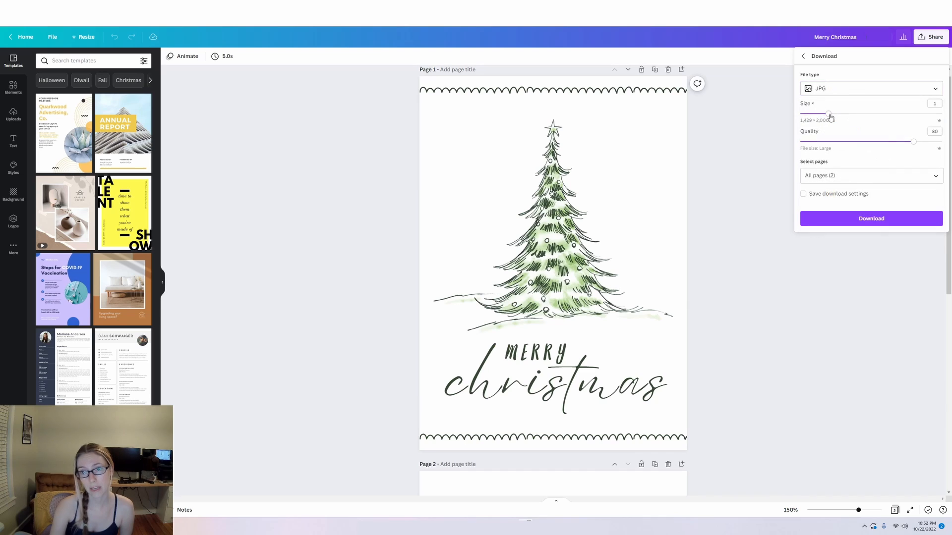
pyautogui.moveTo(914, 142); pyautogui.dragTo(950, 138)
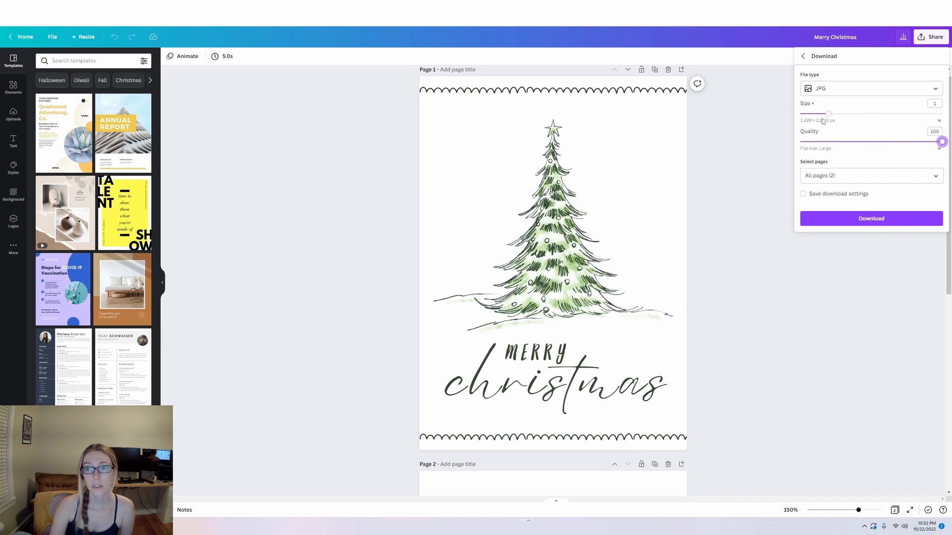
pyautogui.moveTo(828, 115); pyautogui.dragTo(846, 114)
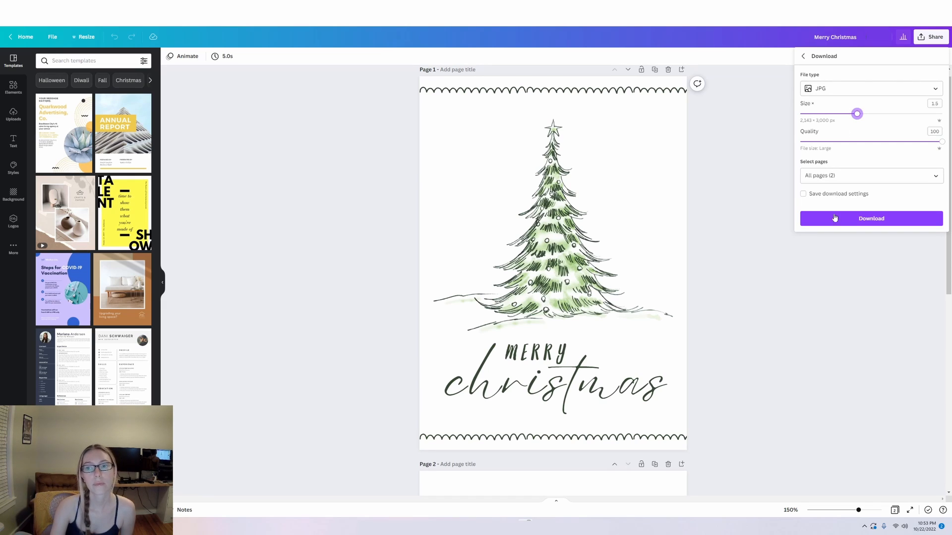
pyautogui.click(839, 225)
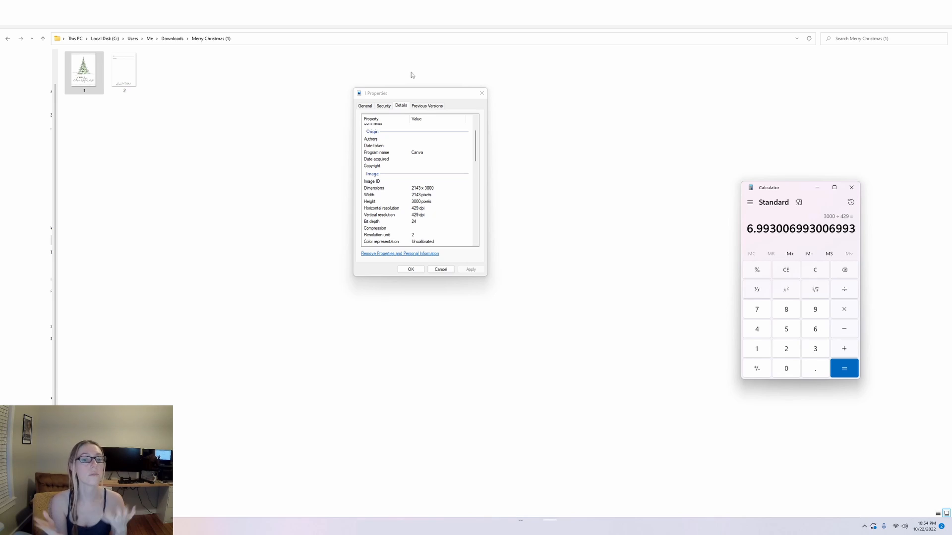
# Switch to GIMP and create a new image from the US Letter (300 ppi) template in landscape orientation
pyautogui.hotkey('alt', 'F4')
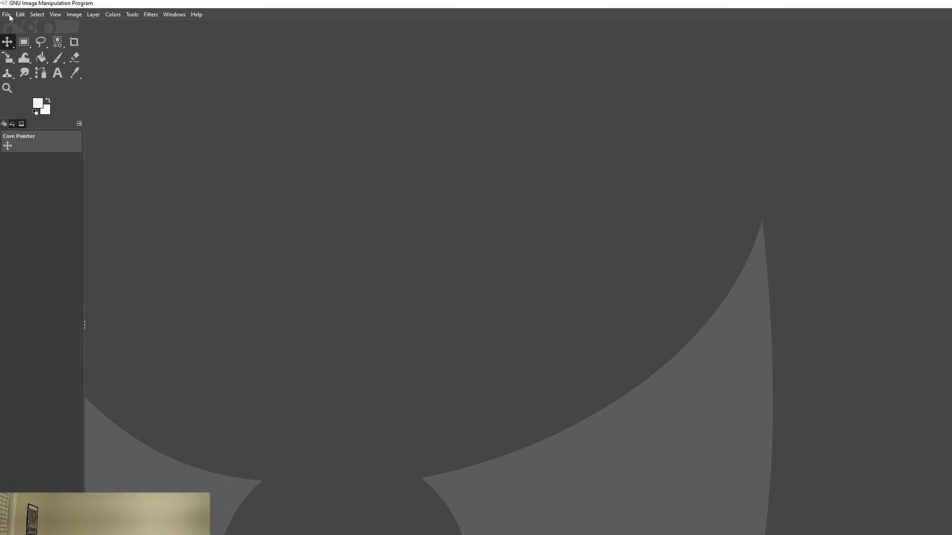
pyautogui.click(6, 15)
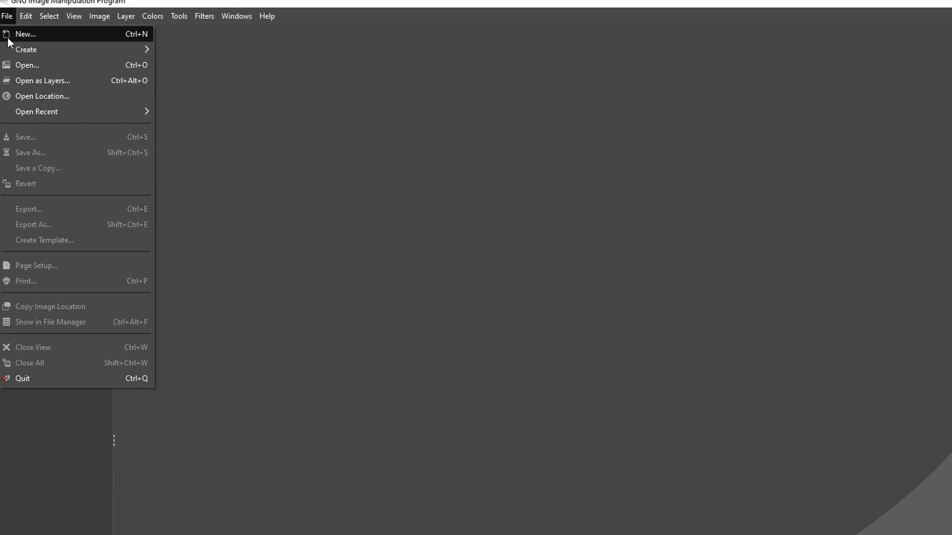
pyautogui.click(8, 39)
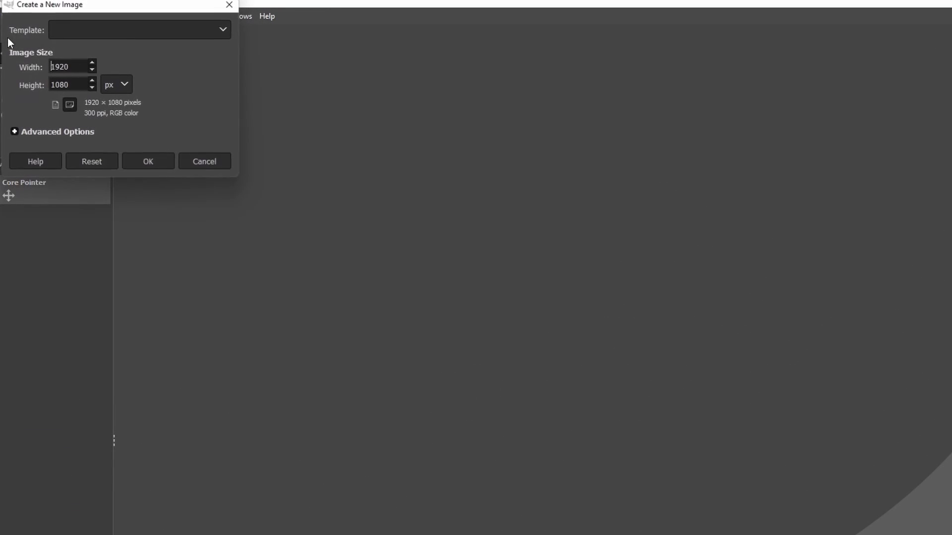
pyautogui.click(159, 28)
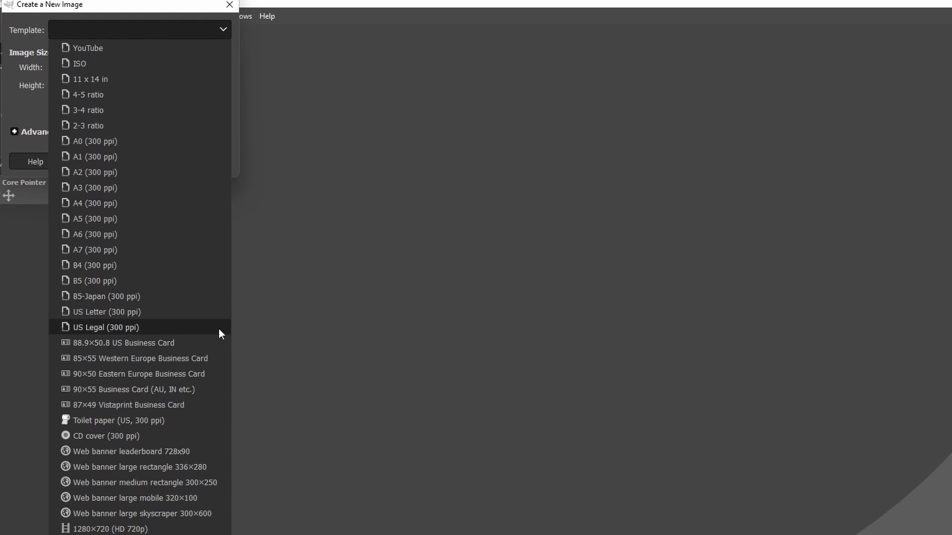
pyautogui.click(140, 314)
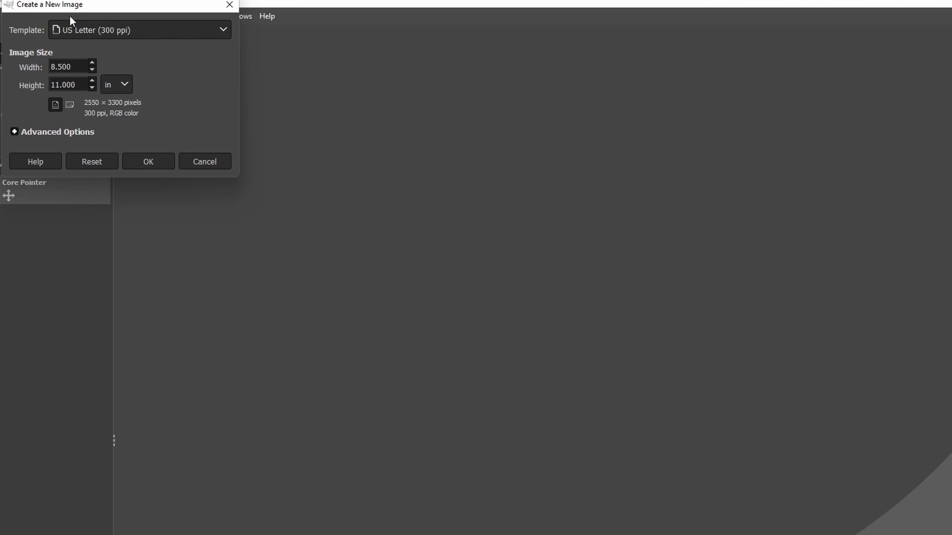
pyautogui.click(69, 105)
pyautogui.click(120, 142)
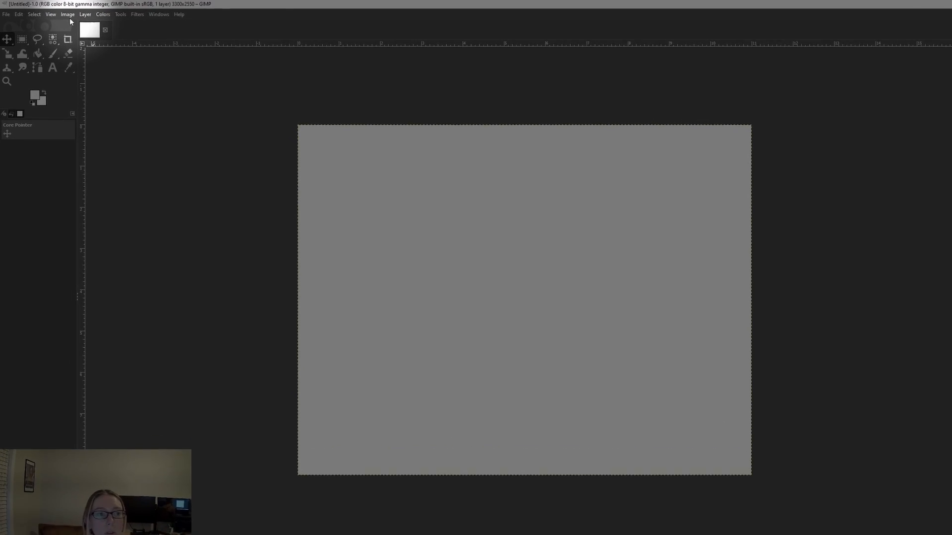
# Add a horizontal guide by percent at 50% of the blank page
pyautogui.click(68, 15)
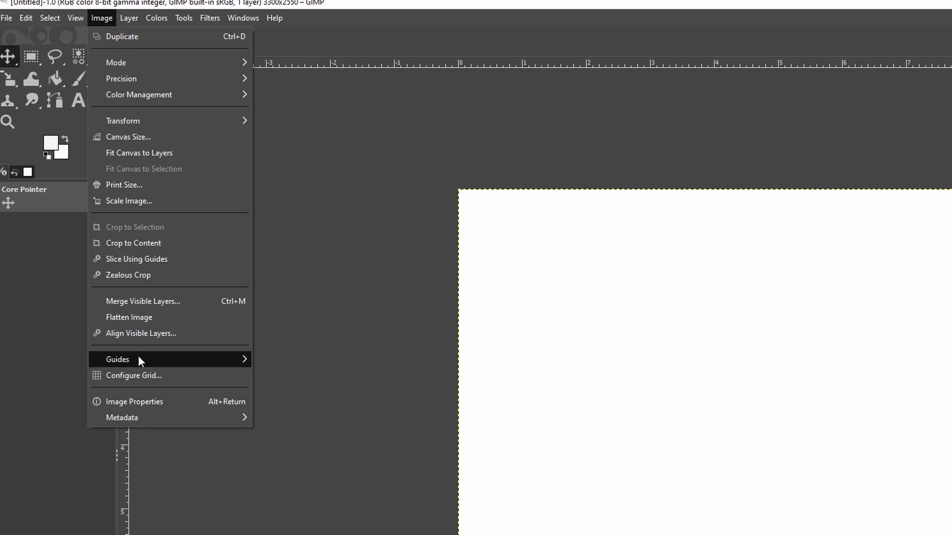
pyautogui.moveTo(129, 236)
pyautogui.click(298, 360)
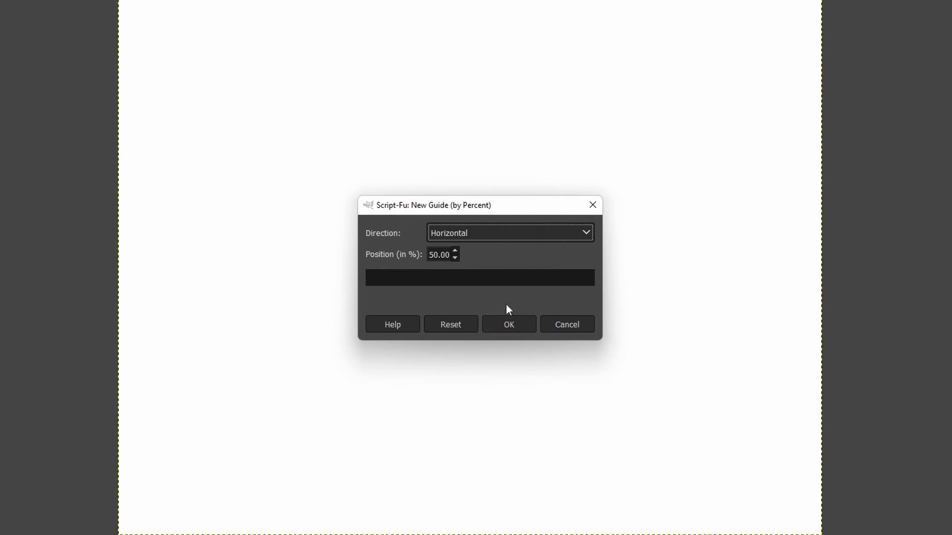
pyautogui.click(509, 325)
# Add a vertical guide by percent at 50% of the blank page
pyautogui.click(62, 14)
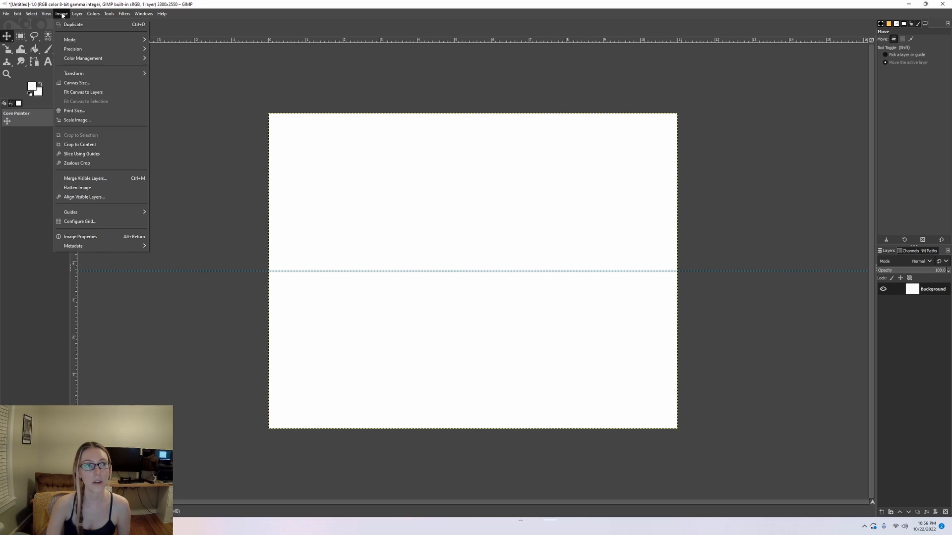
pyautogui.moveTo(124, 212)
pyautogui.click(186, 213)
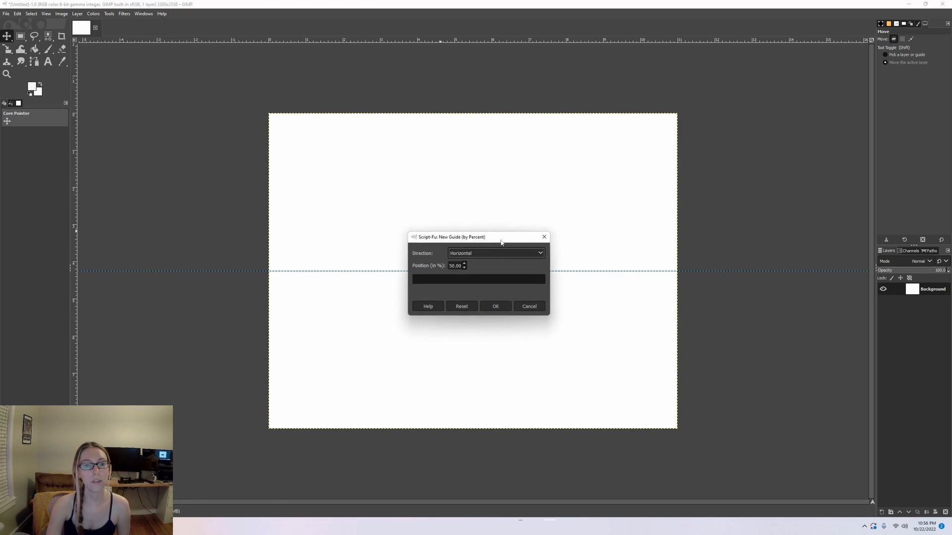
pyautogui.click(498, 253)
pyautogui.click(480, 273)
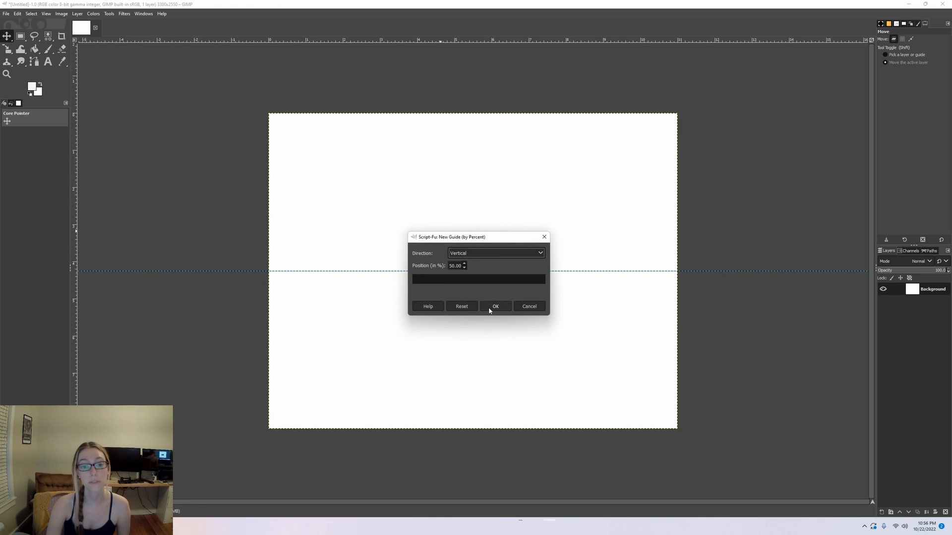
pyautogui.click(495, 306)
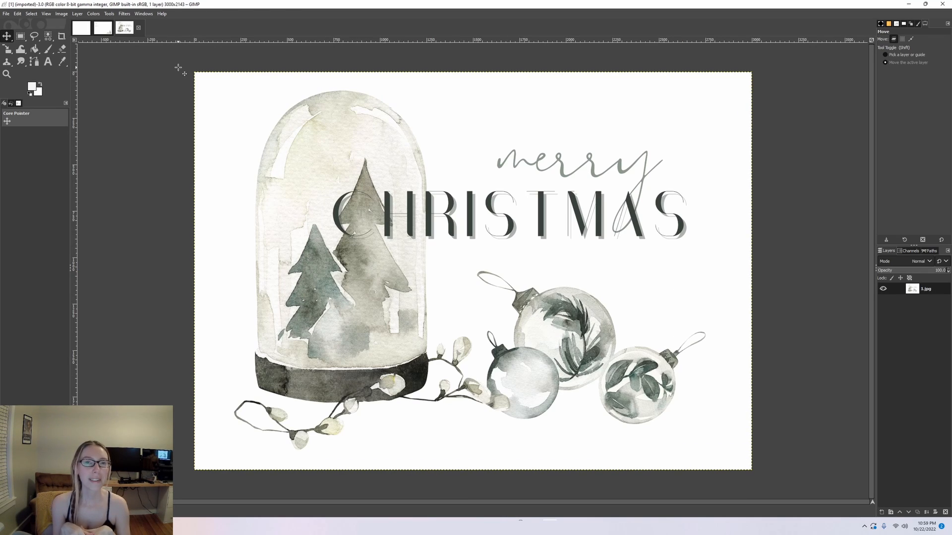
# View the inside card image, return to the Merry Christmas front image and set its print resolution to 300 pixels/in
pyautogui.click(102, 31)
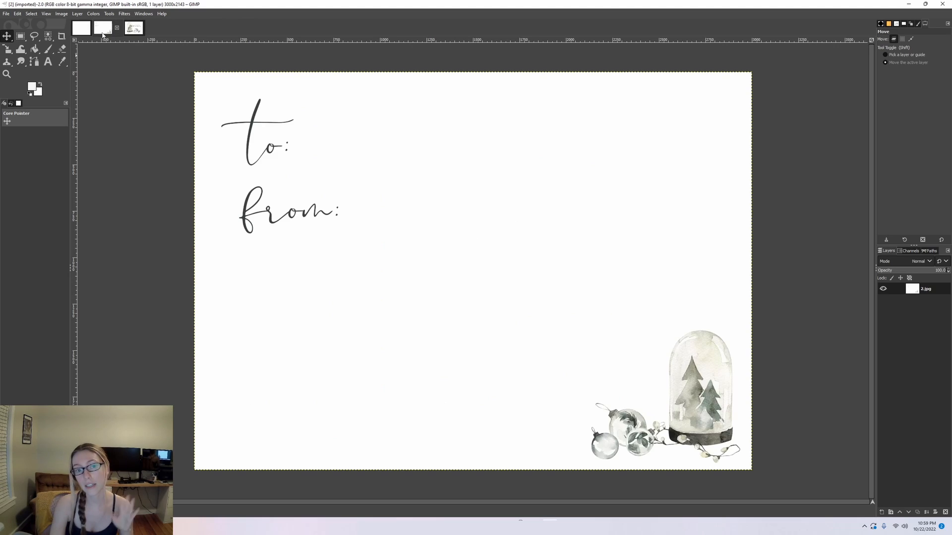
pyautogui.click(128, 32)
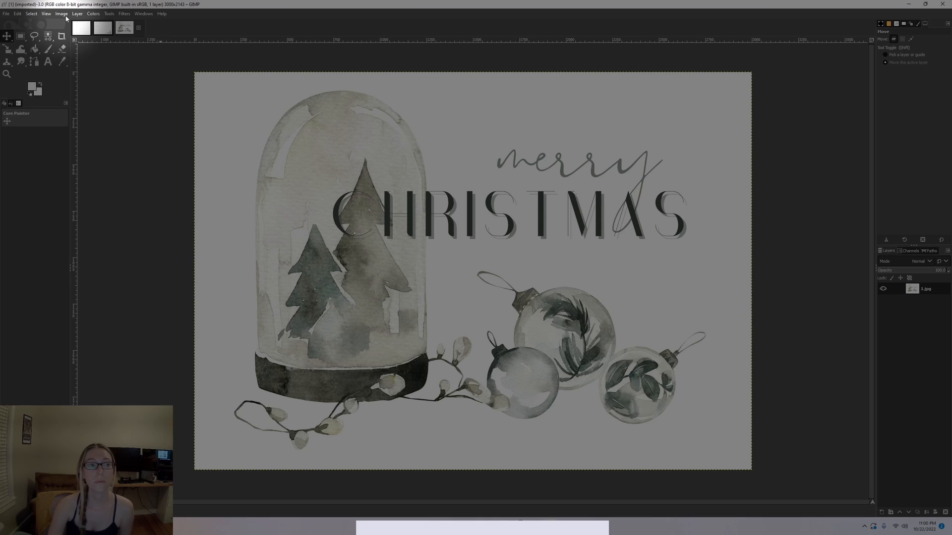
pyautogui.click(62, 14)
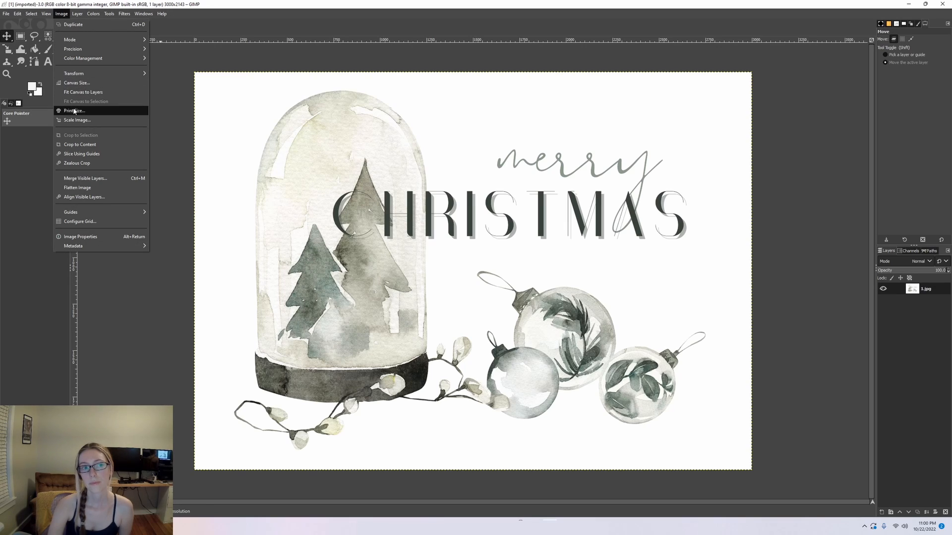
pyautogui.click(74, 111)
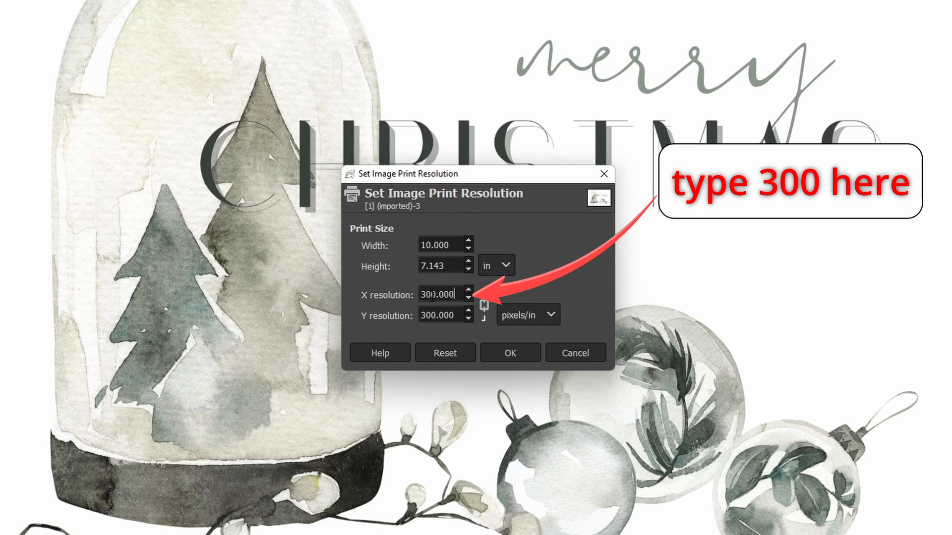
pyautogui.click(511, 348)
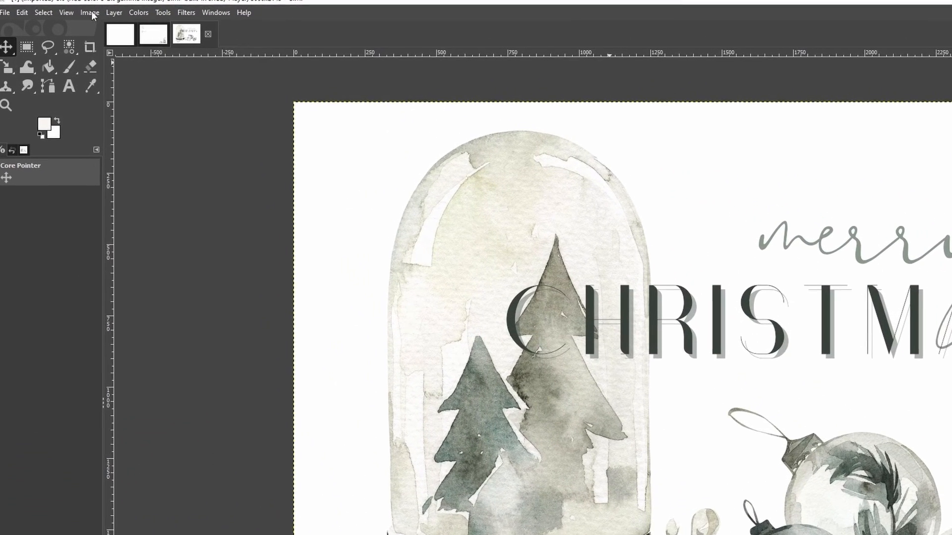
# Scale the Merry Christmas front image to 7 × 5 inches at 300 pixels/in
pyautogui.click(74, 13)
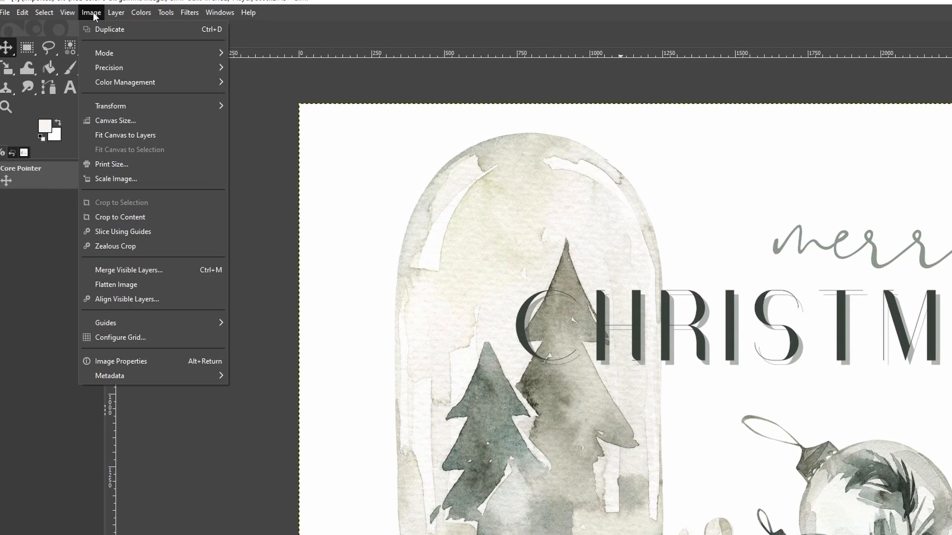
pyautogui.click(108, 147)
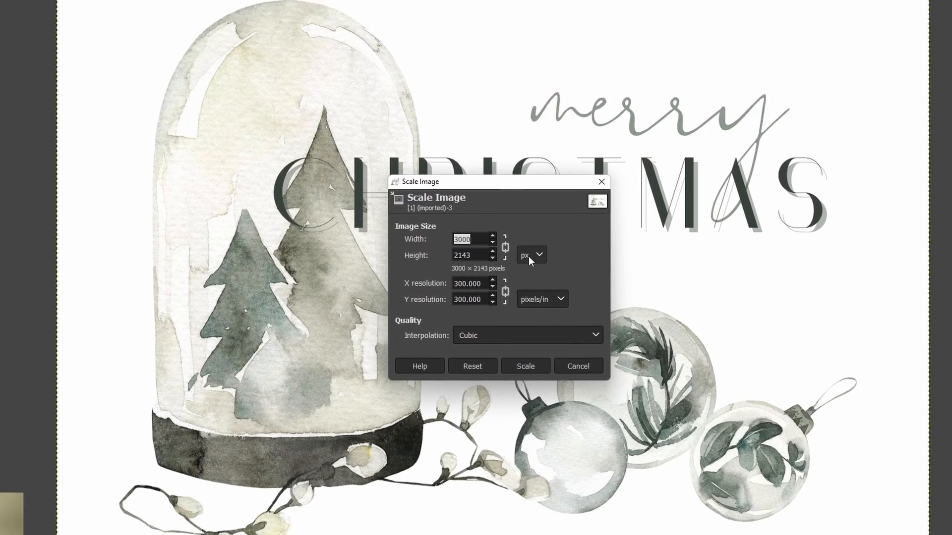
pyautogui.click(773, 387)
pyautogui.click(519, 289)
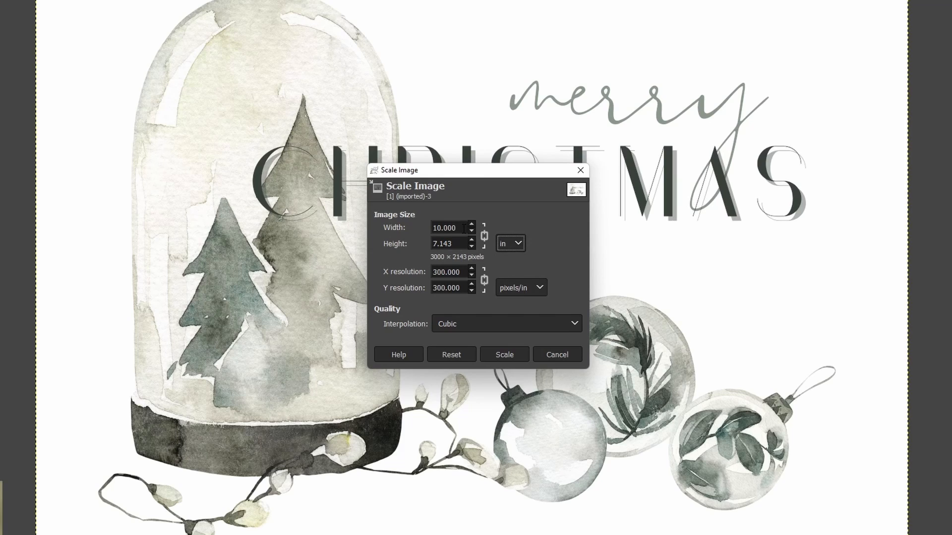
pyautogui.moveTo(456, 228); pyautogui.dragTo(414, 237)
pyautogui.moveTo(449, 228); pyautogui.dragTo(422, 230)
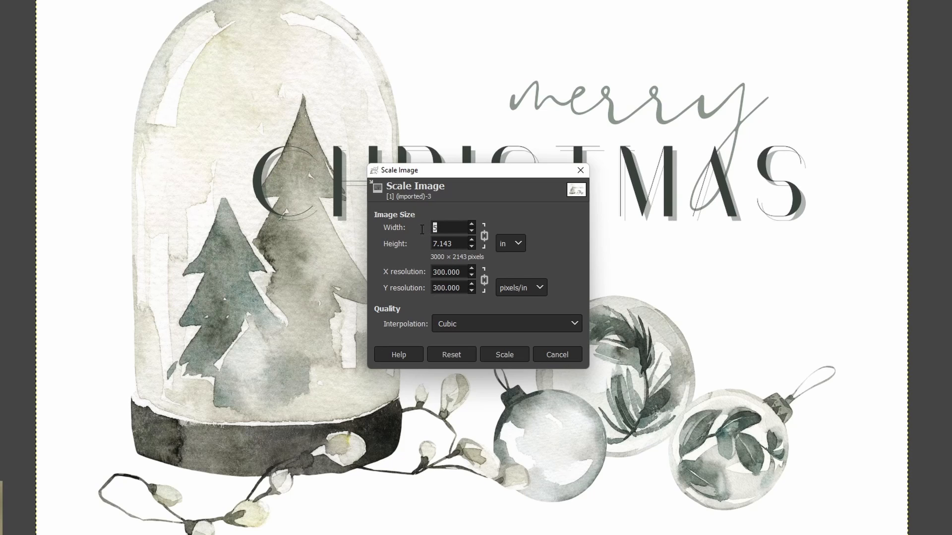
pyautogui.write('7')
pyautogui.click(463, 245)
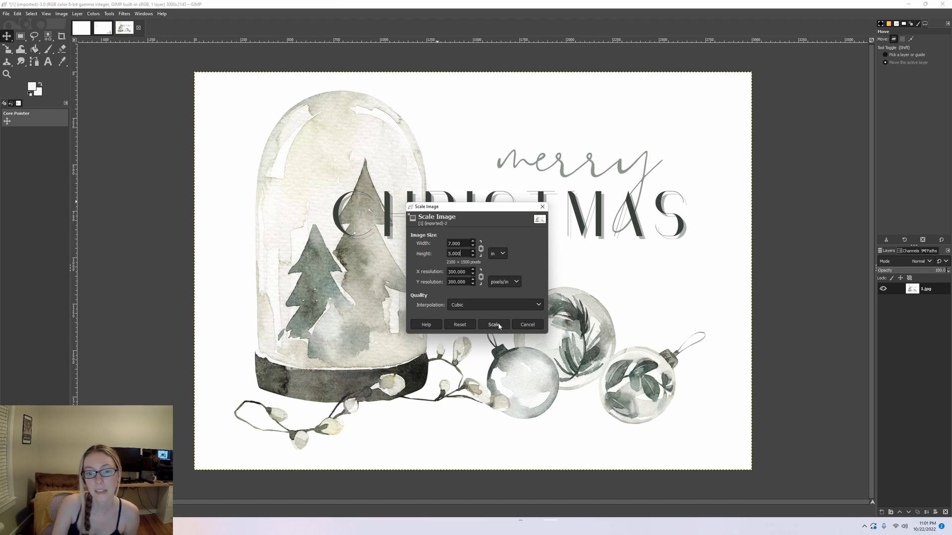
pyautogui.click(504, 354)
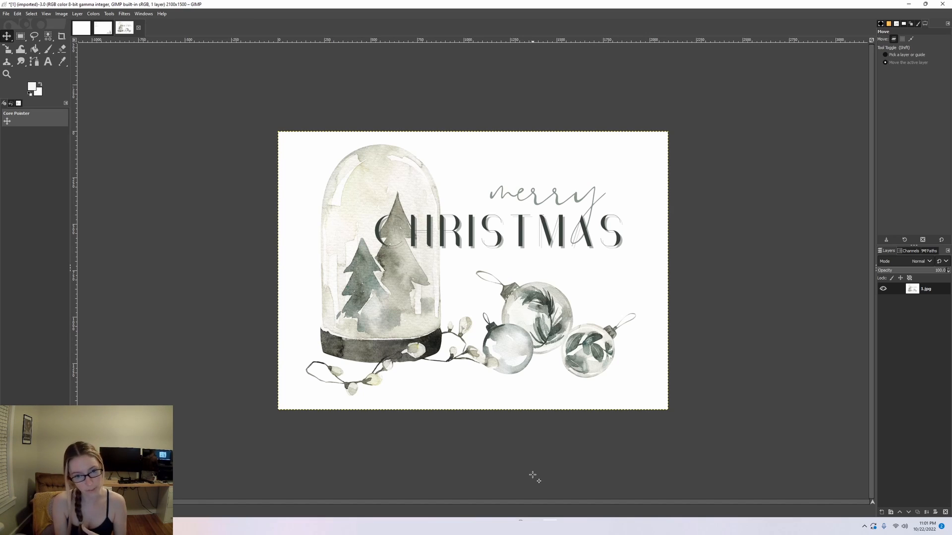
# Switch to the inside card image with the to/from text and set its print resolution to 300 pixels/in
pyautogui.click(103, 31)
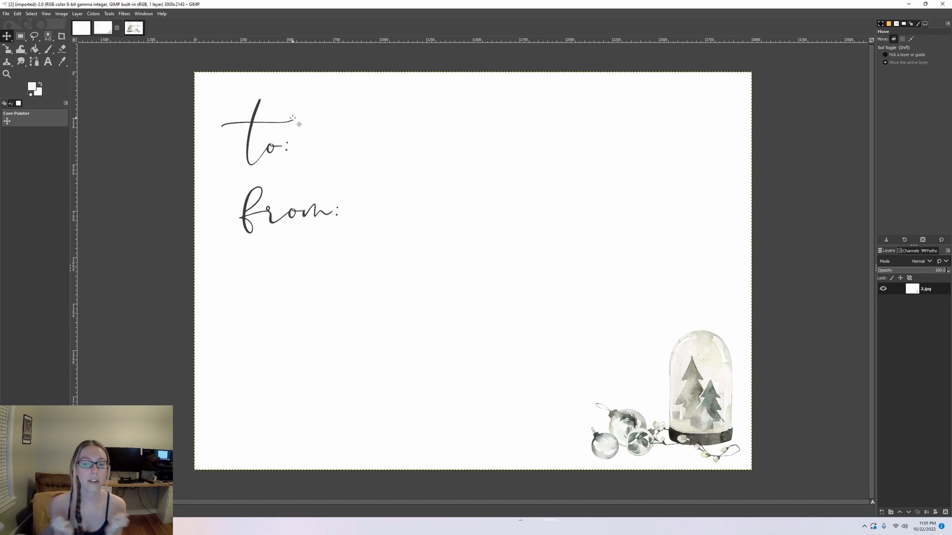
pyautogui.click(61, 14)
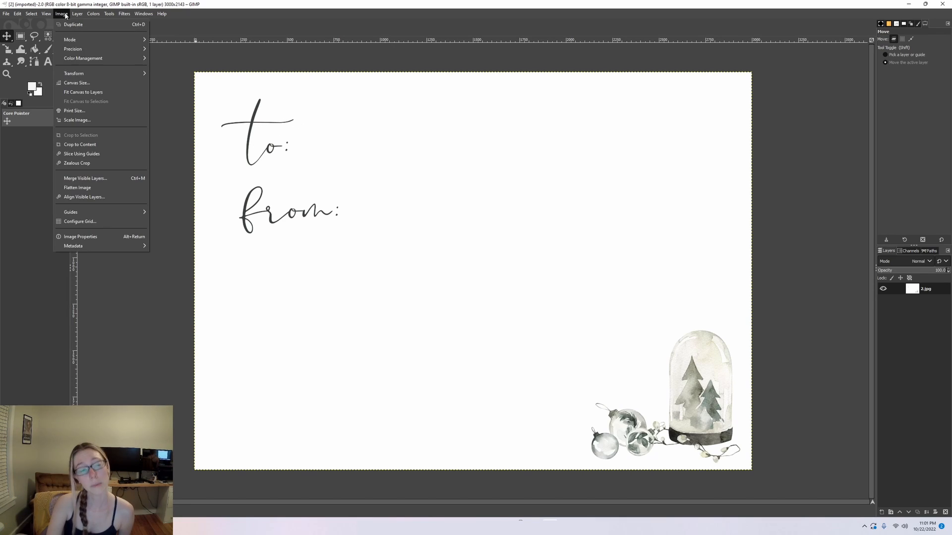
pyautogui.click(79, 112)
pyautogui.doubleClick(455, 281)
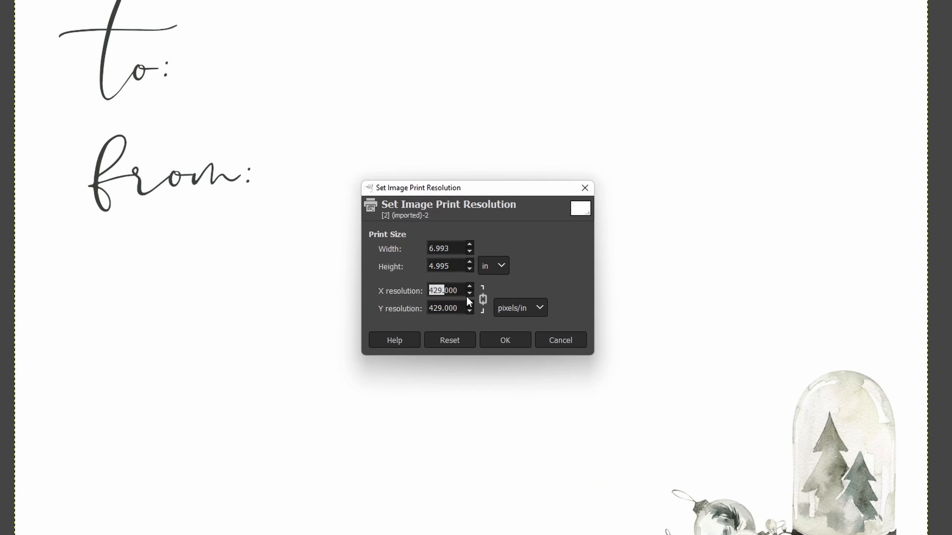
pyautogui.write('300')
pyautogui.press('Return')
pyautogui.click(508, 344)
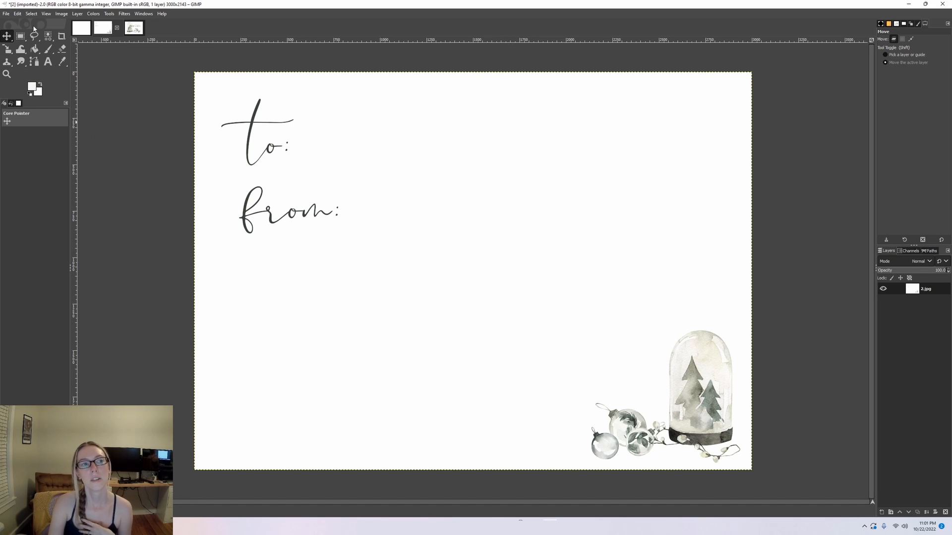
# Scale the inside card image to 7 inches wide, keeping its proportions
pyautogui.click(61, 14)
pyautogui.click(76, 120)
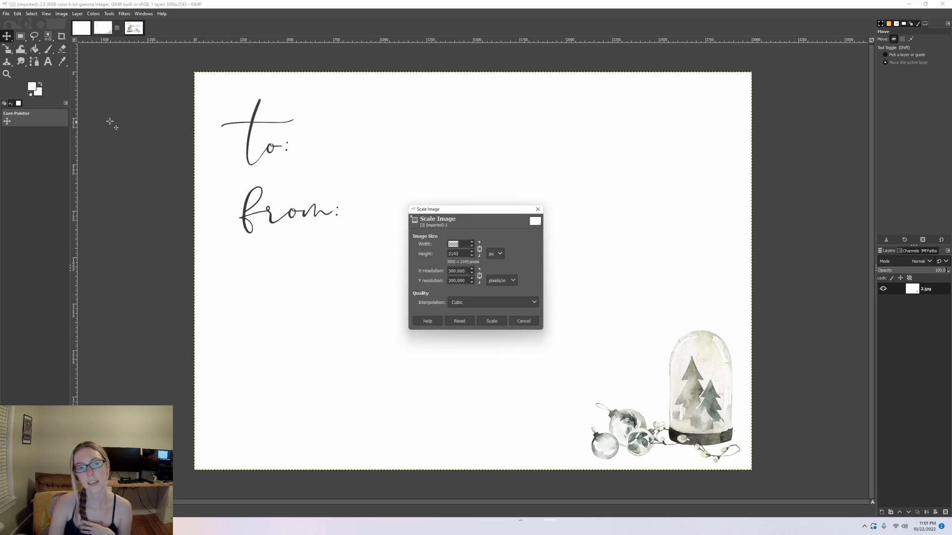
pyautogui.click(497, 253)
pyautogui.click(504, 292)
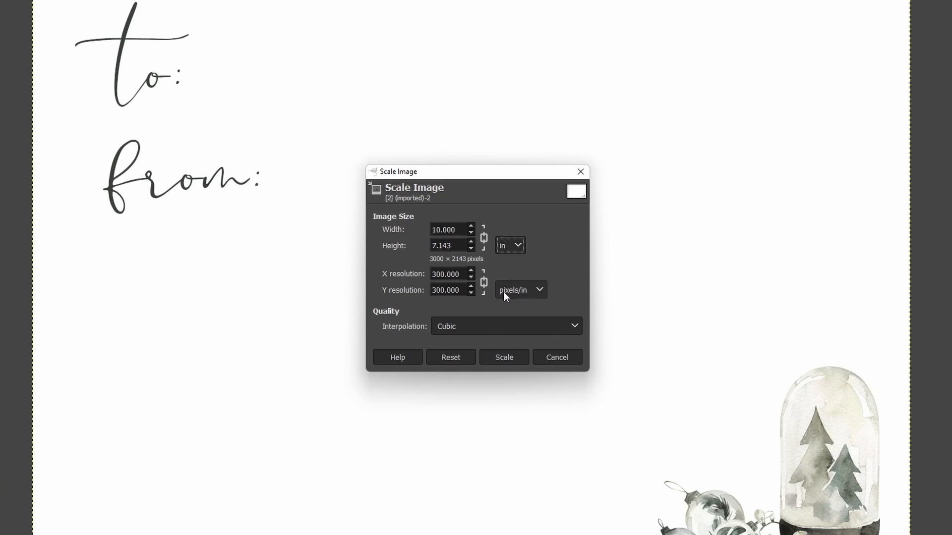
pyautogui.tripleClick(460, 231)
pyautogui.write('7')
pyautogui.click(460, 246)
pyautogui.click(526, 357)
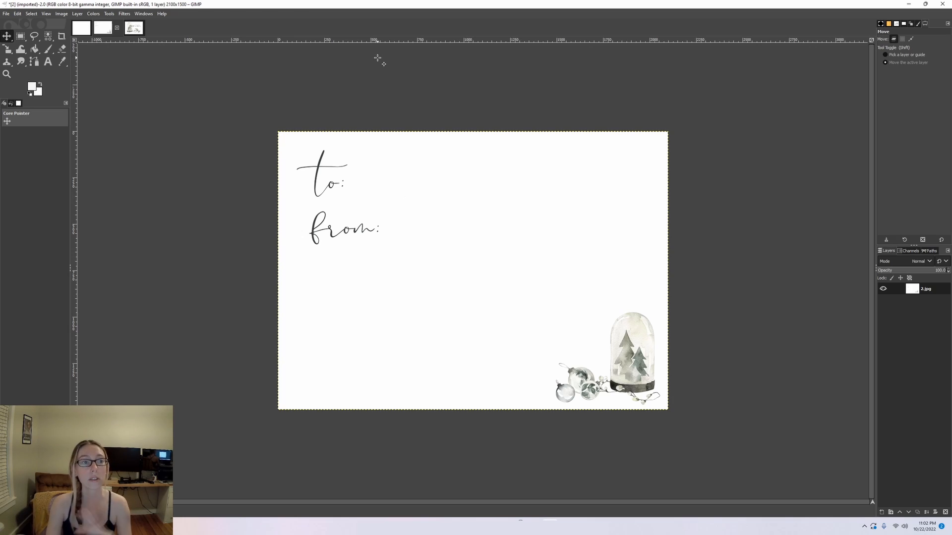
# Copy the front and inside card images into the blank letter page, each as its own new layer
pyautogui.click(82, 29)
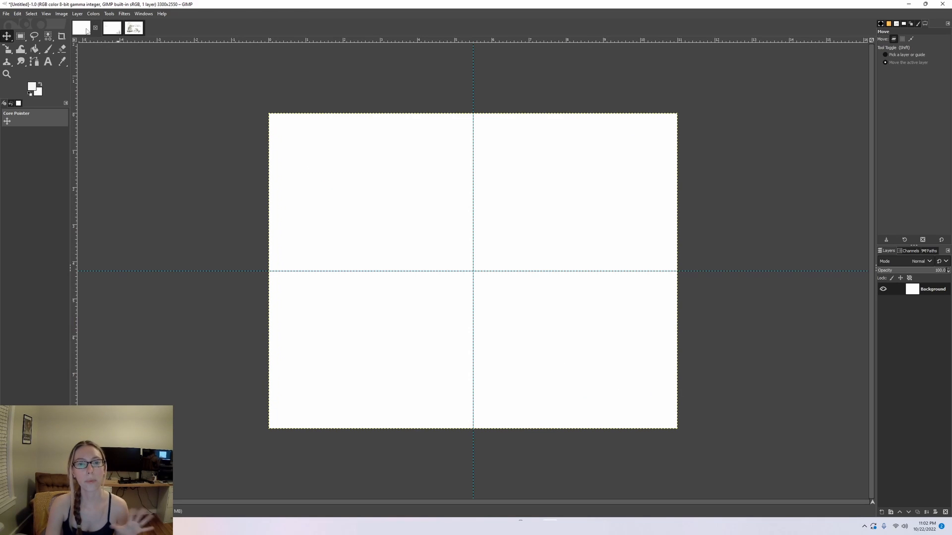
pyautogui.click(133, 28)
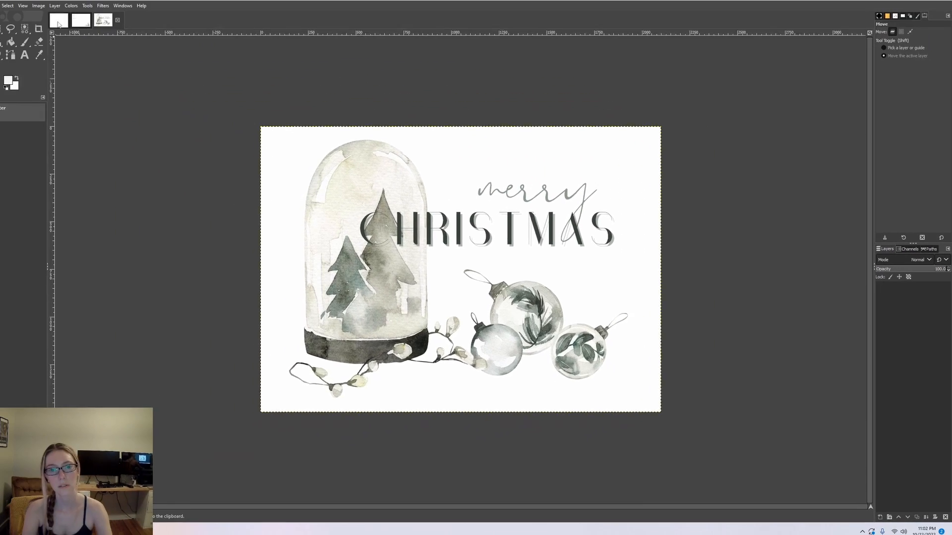
pyautogui.click(59, 23)
pyautogui.hotkey('ctrl', 'v')
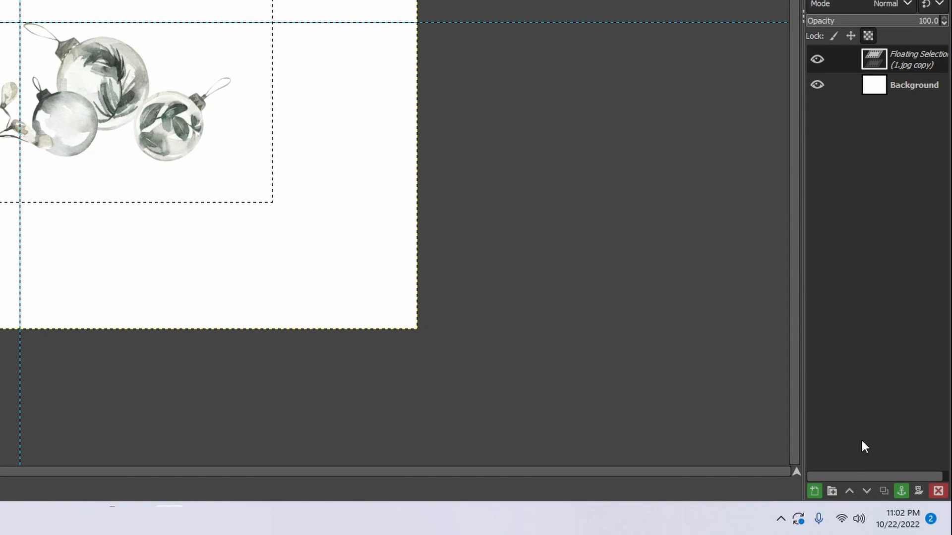
pyautogui.click(816, 490)
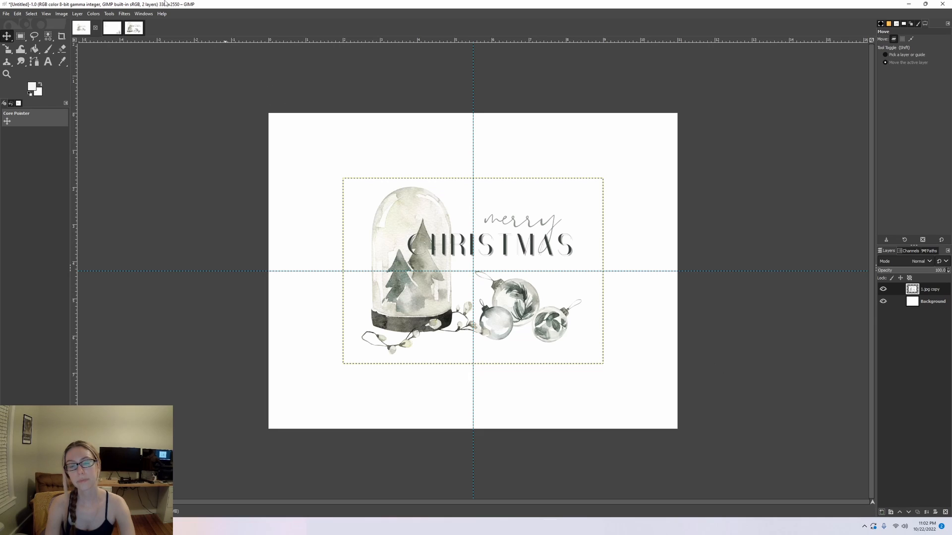
pyautogui.click(113, 28)
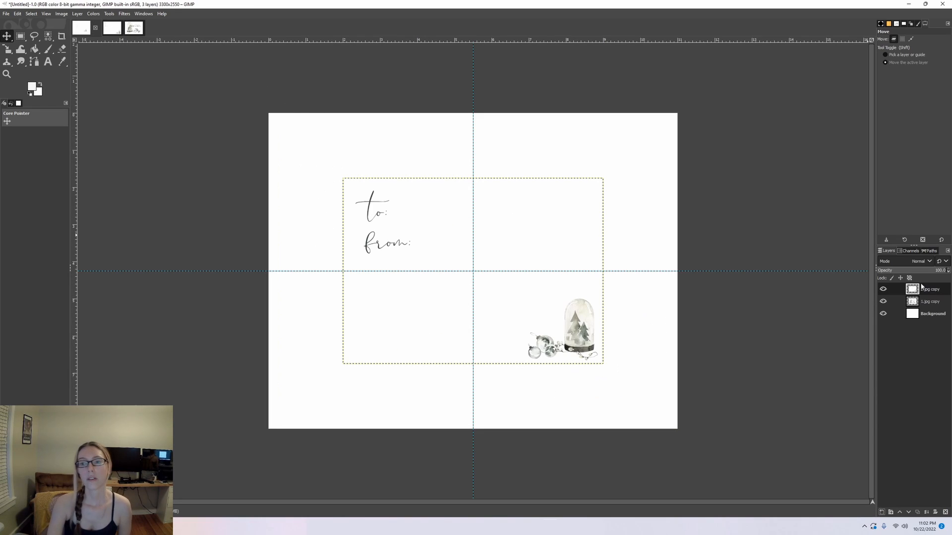
# Toggle the visibility of both card layers, leaving the inside card layer hidden and the front card layer shown
pyautogui.click(883, 290)
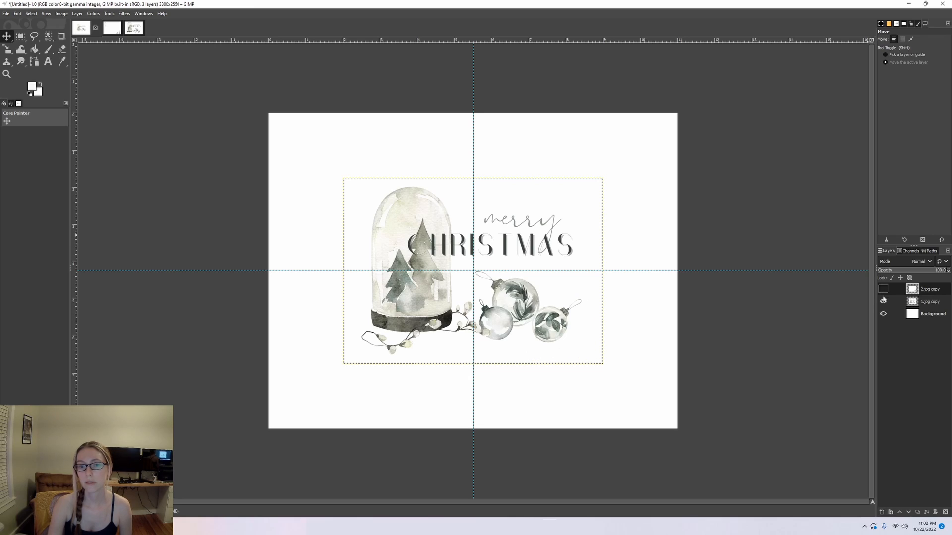
pyautogui.click(883, 301)
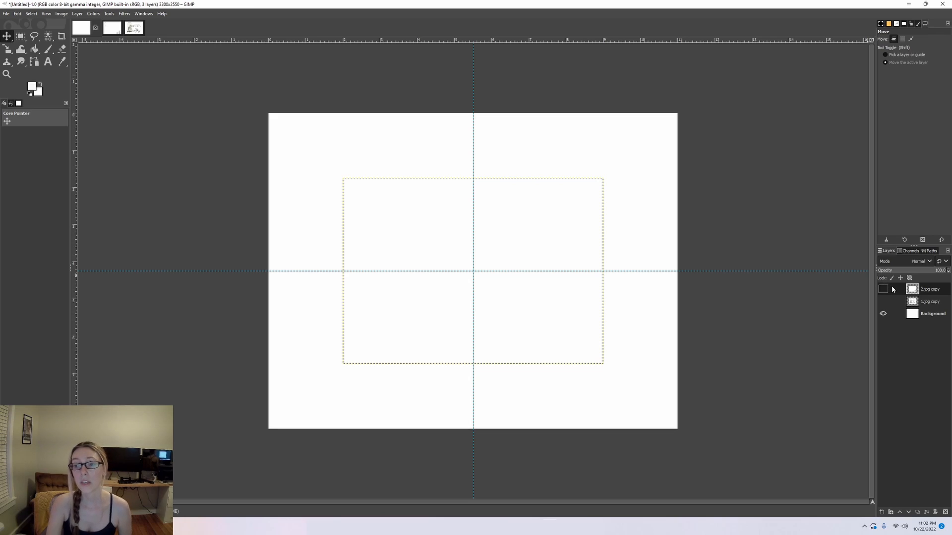
pyautogui.click(886, 293)
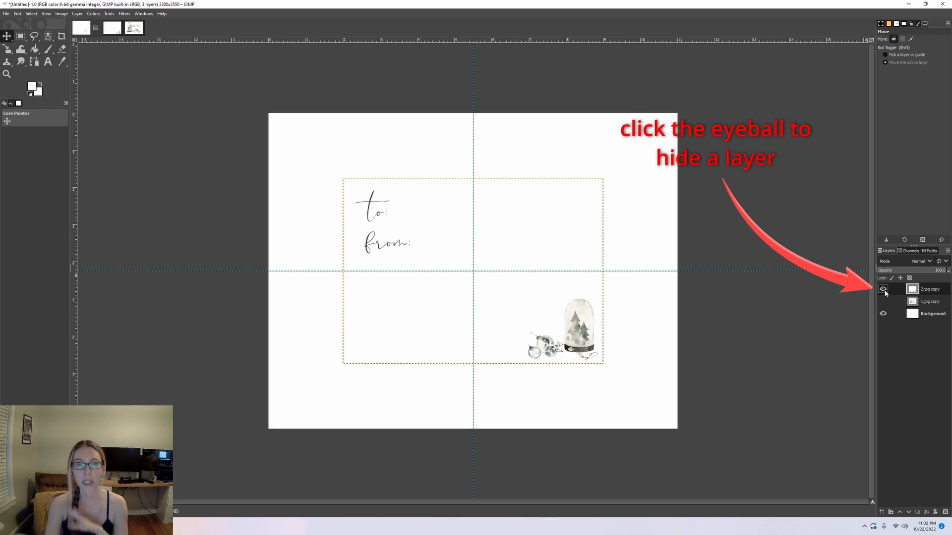
pyautogui.click(884, 301)
pyautogui.click(883, 290)
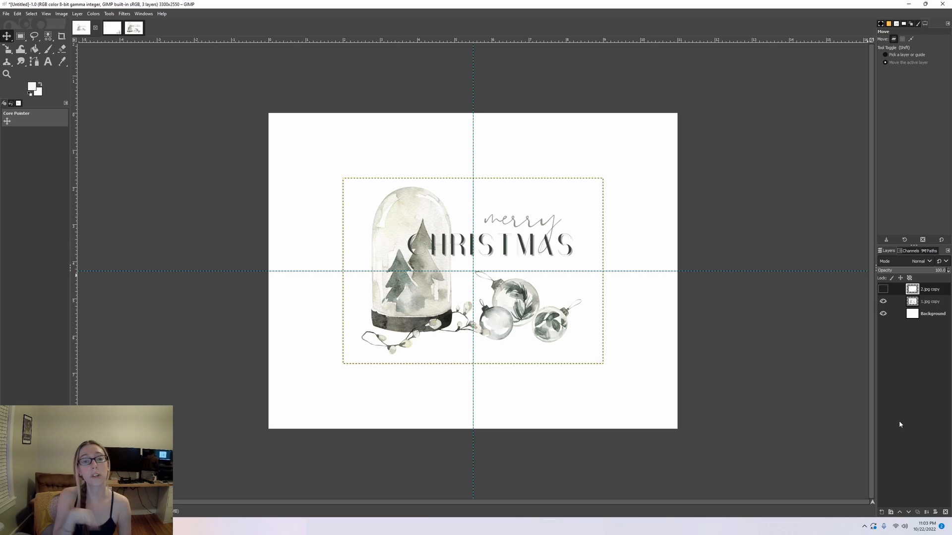
pyautogui.click(883, 302)
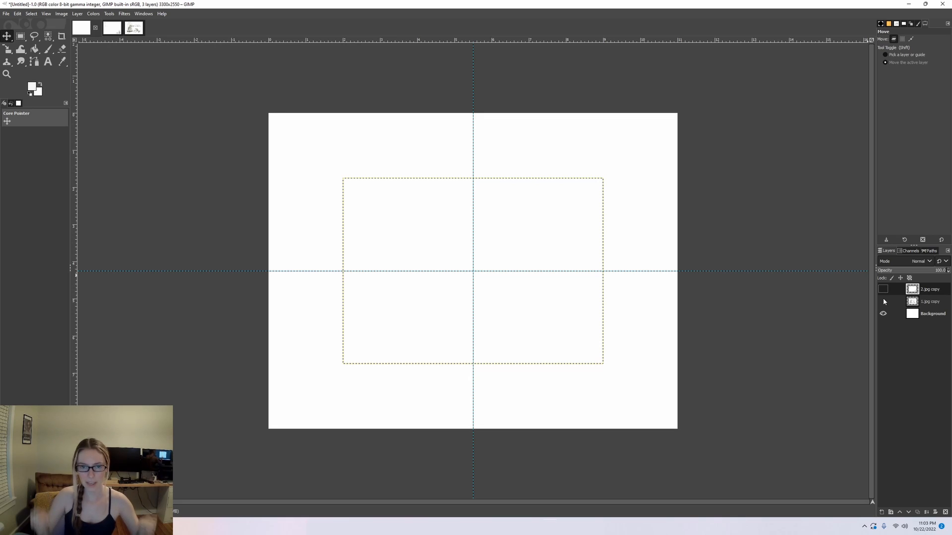
pyautogui.click(883, 301)
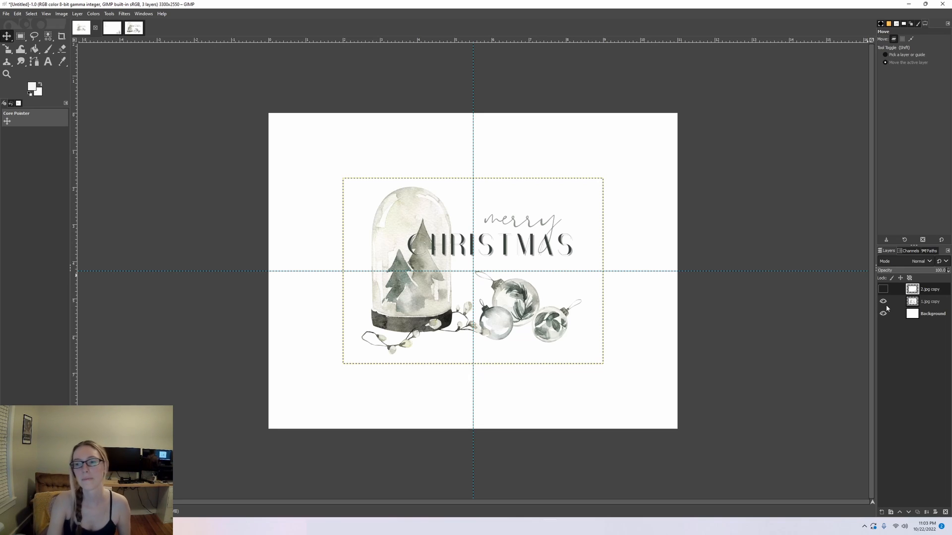
# Rotate the front card layer 90° counter-clockwise and move it to the page's right half, with its left edge on the vertical guide
pyautogui.click(934, 306)
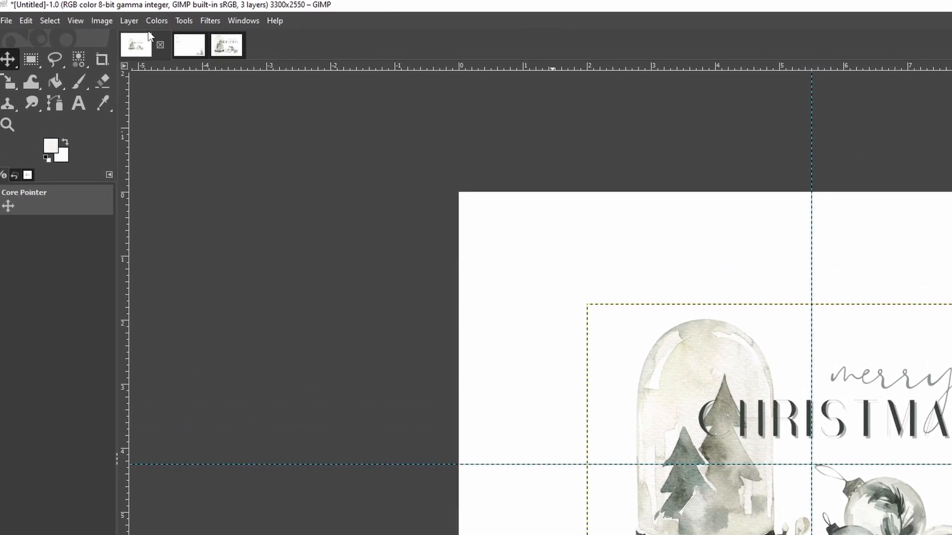
pyautogui.click(76, 13)
pyautogui.moveTo(203, 233)
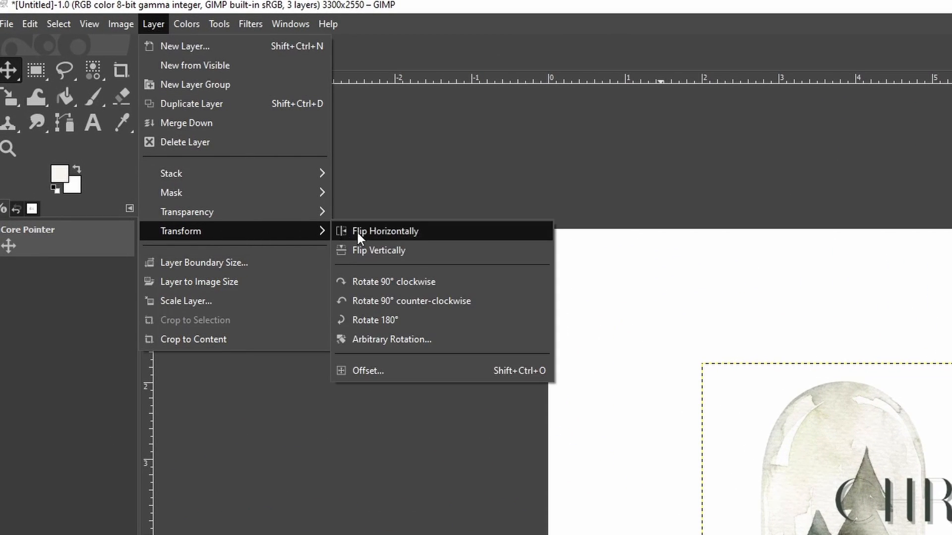
pyautogui.click(421, 304)
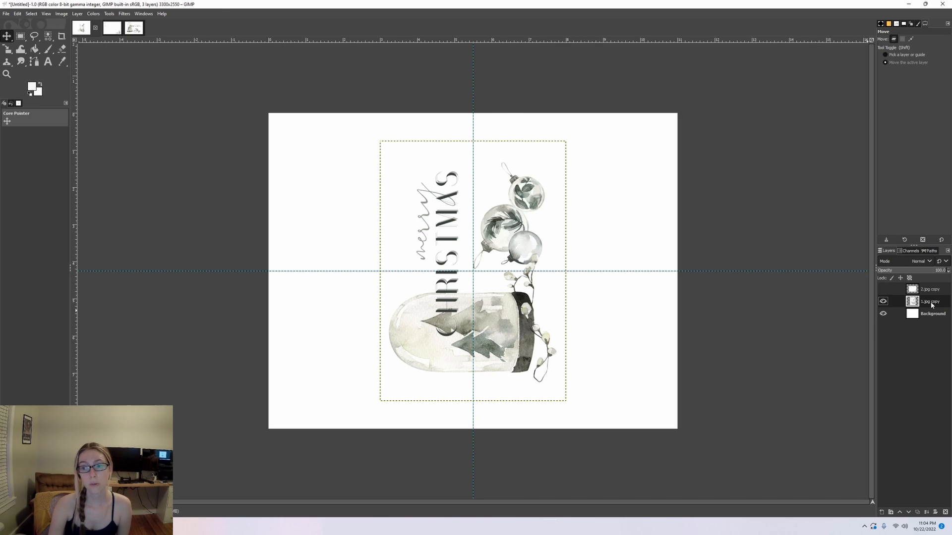
pyautogui.moveTo(473, 276); pyautogui.dragTo(563, 274)
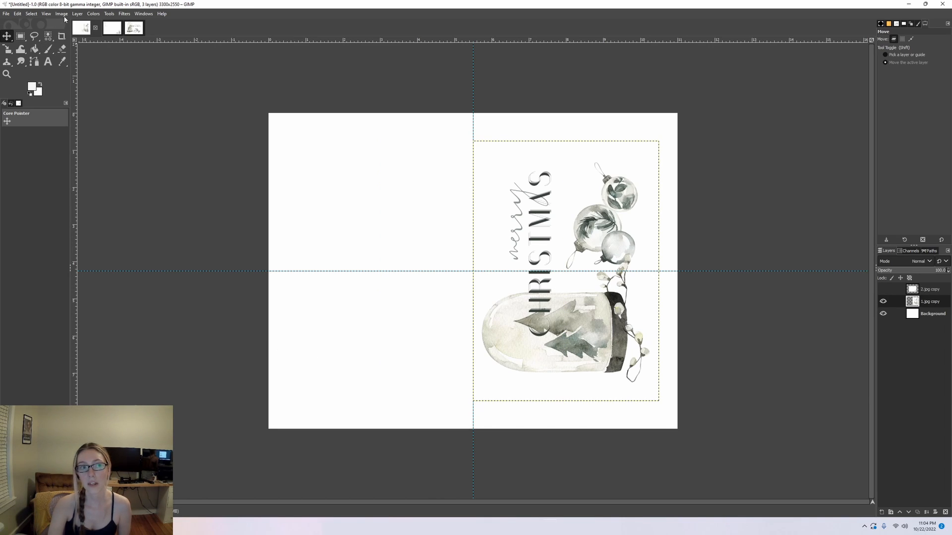
# Try moving the front card layer with Snap to Guides turned off, undo the move and turn snapping back on
pyautogui.click(46, 13)
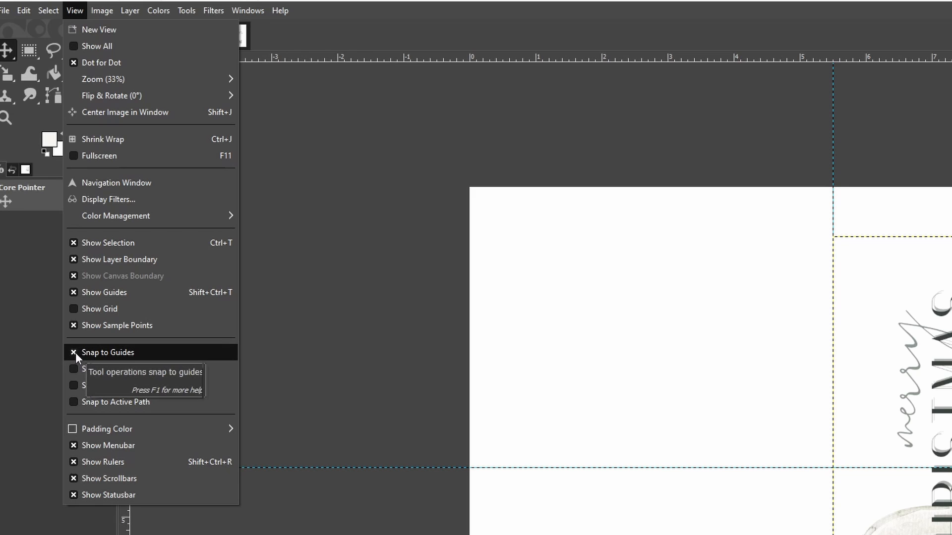
pyautogui.click(70, 327)
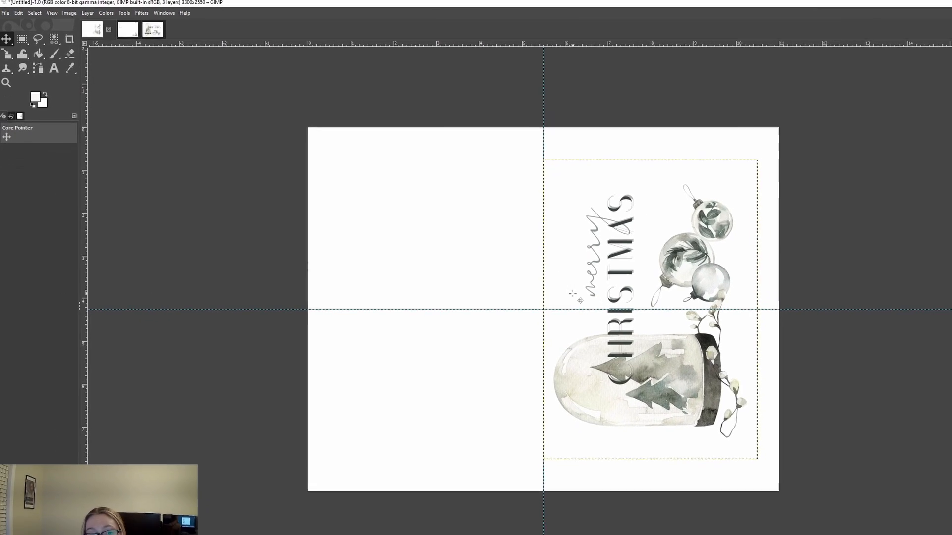
pyautogui.moveTo(807, 405); pyautogui.dragTo(751, 400)
pyautogui.moveTo(464, 253)
pyautogui.mouseDown()
pyautogui.moveTo(477, 251)
pyautogui.moveTo(430, 255)
pyautogui.moveTo(472, 256)
pyautogui.mouseUp()
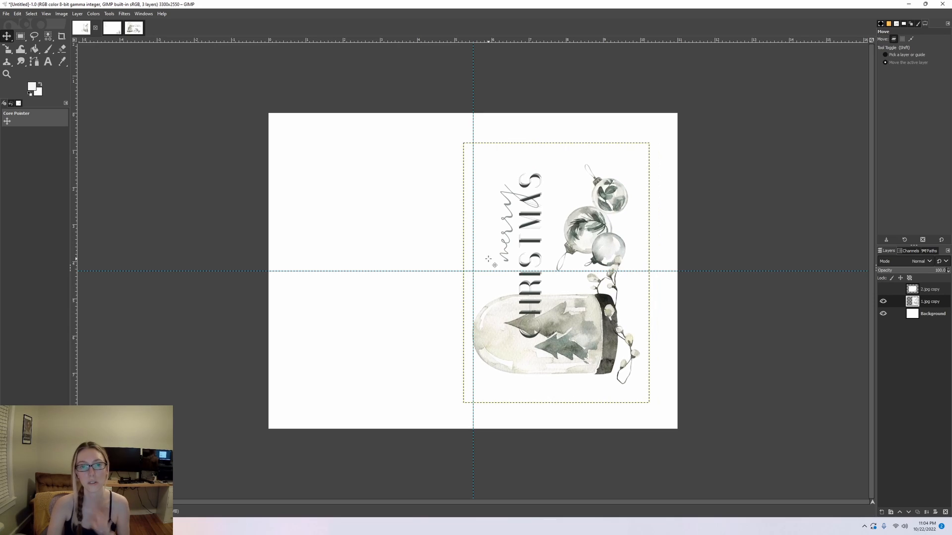
pyautogui.hotkey('ctrl', 'z')
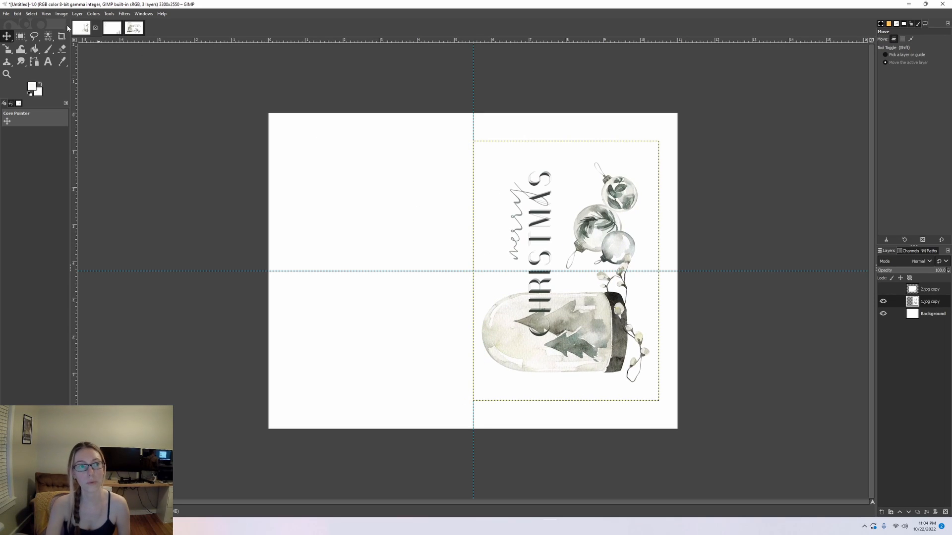
pyautogui.click(46, 14)
pyautogui.click(45, 207)
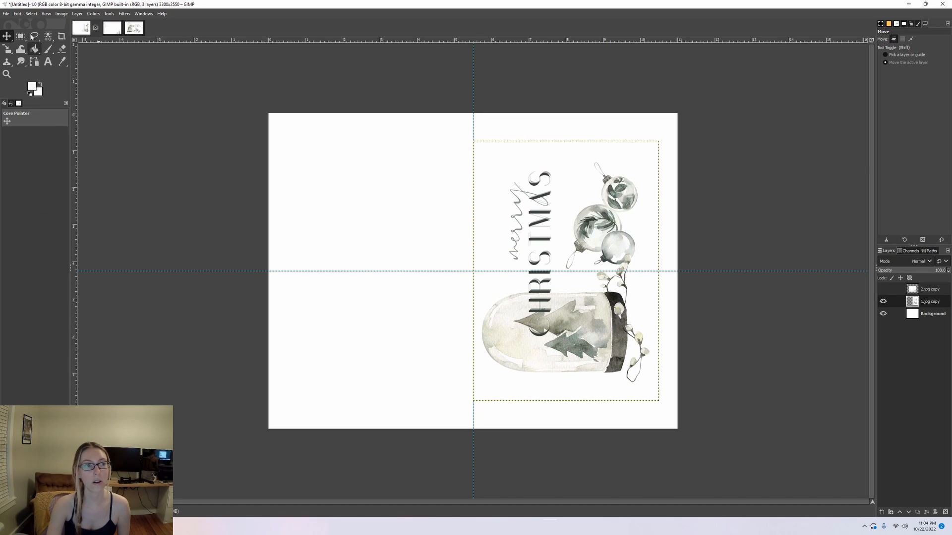
# Hide the front card layer and show the inside card layer
pyautogui.click(883, 302)
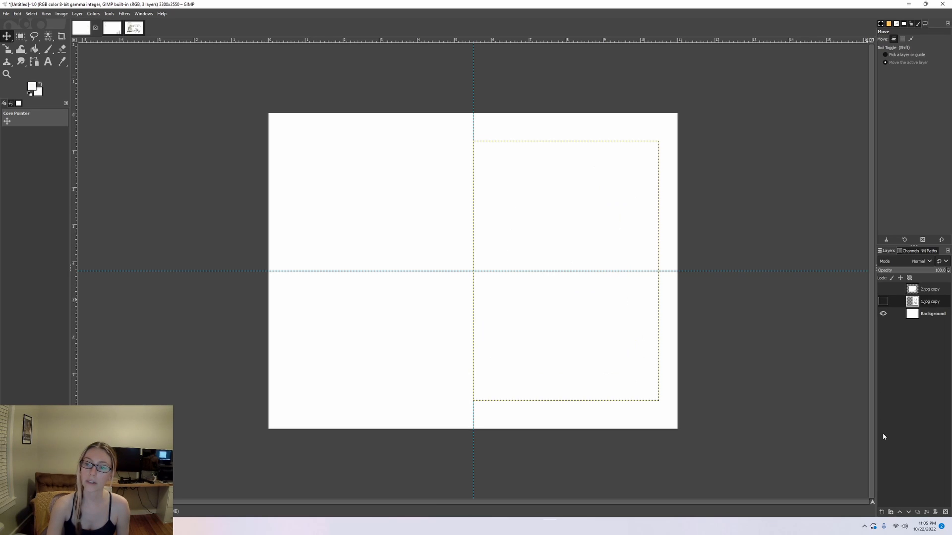
pyautogui.click(882, 289)
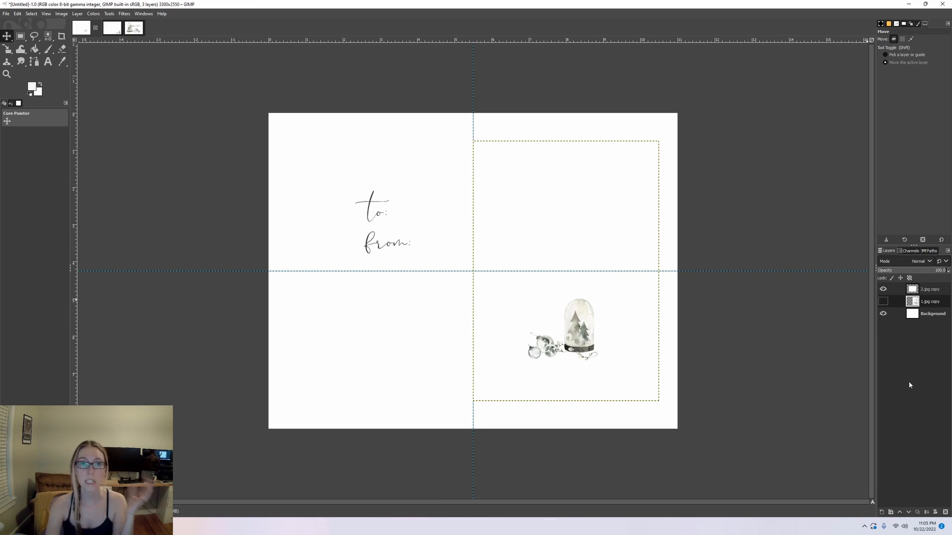
# Rotate the inside card layer 90° counter-clockwise and move it to the page's right half, with its left edge on the vertical guide
pyautogui.click(936, 290)
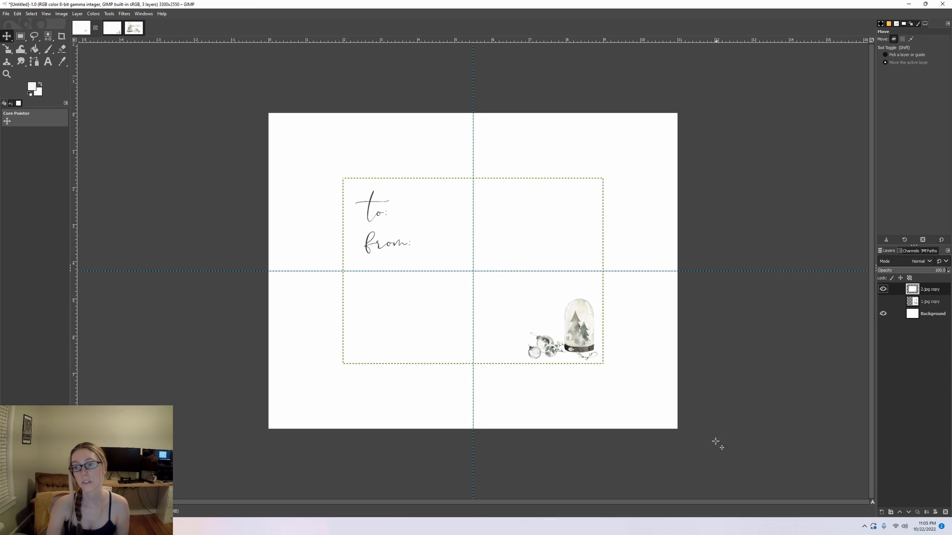
pyautogui.click(78, 14)
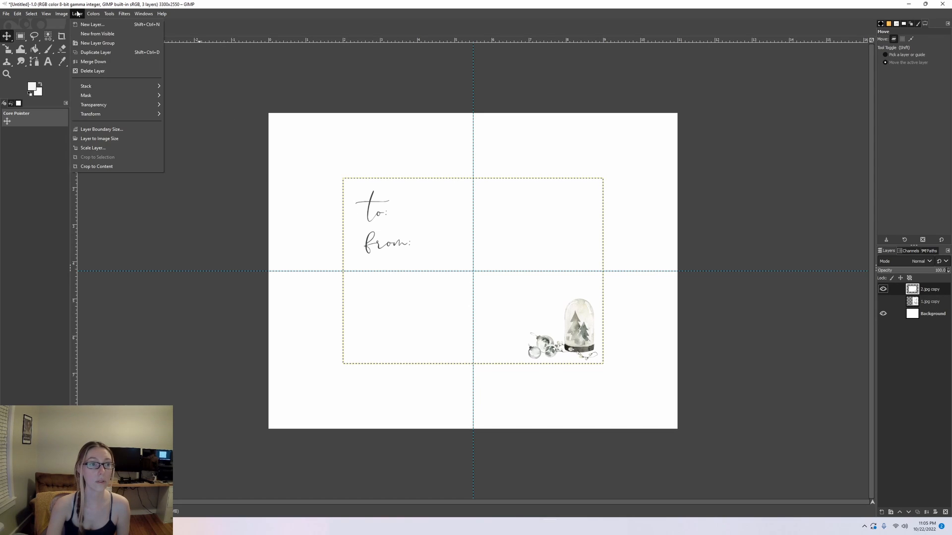
pyautogui.moveTo(123, 116)
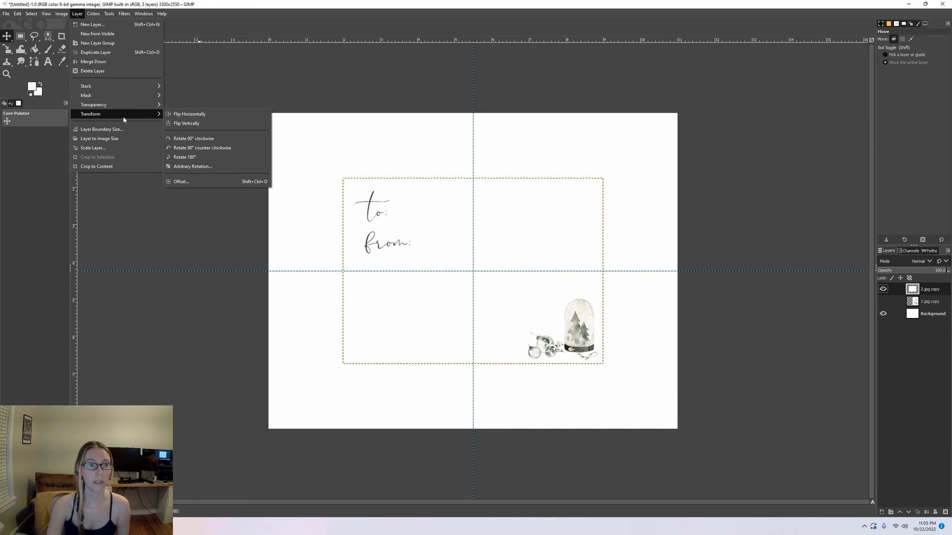
pyautogui.click(189, 148)
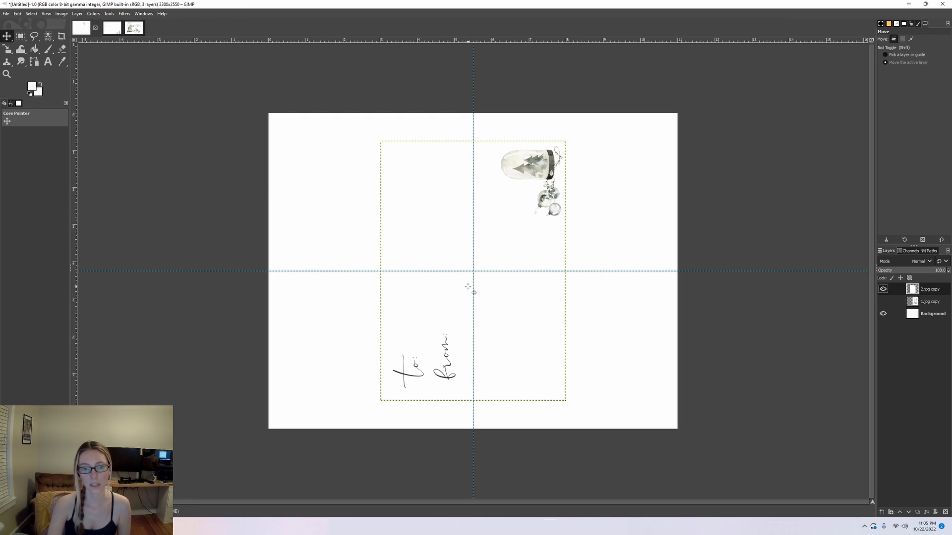
pyautogui.moveTo(469, 287); pyautogui.dragTo(563, 287)
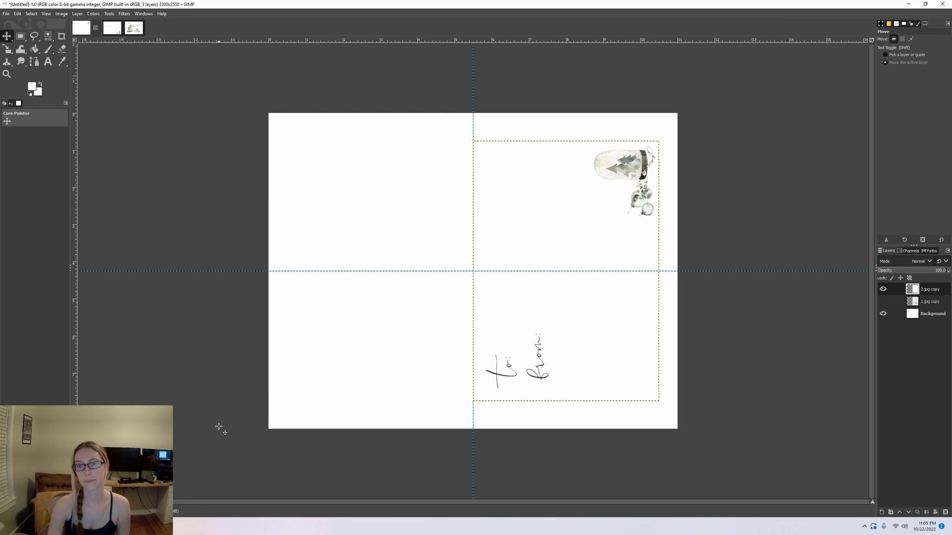
# Show the front card layer instead of the inside card layer, and add a transparent 3300 × 2550 px layer named borders on top
pyautogui.click(883, 289)
pyautogui.click(883, 301)
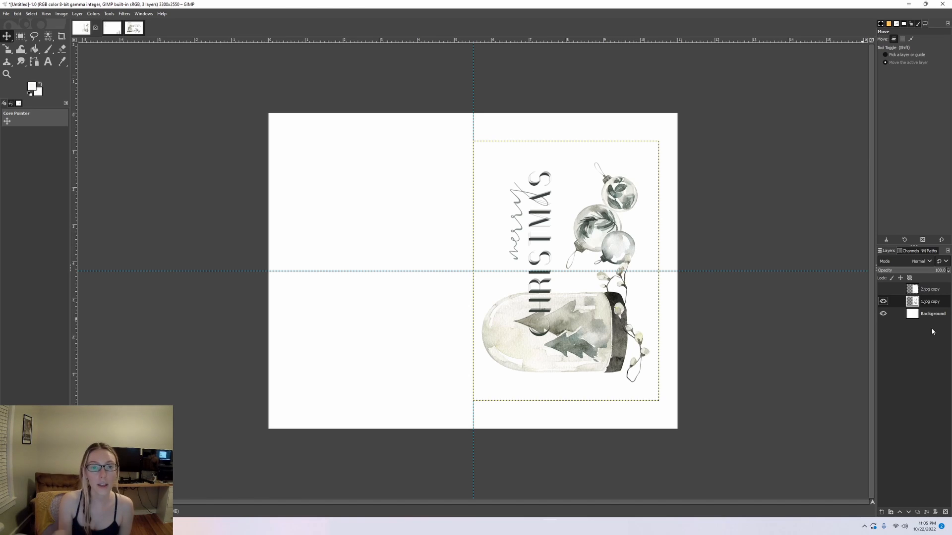
pyautogui.click(930, 289)
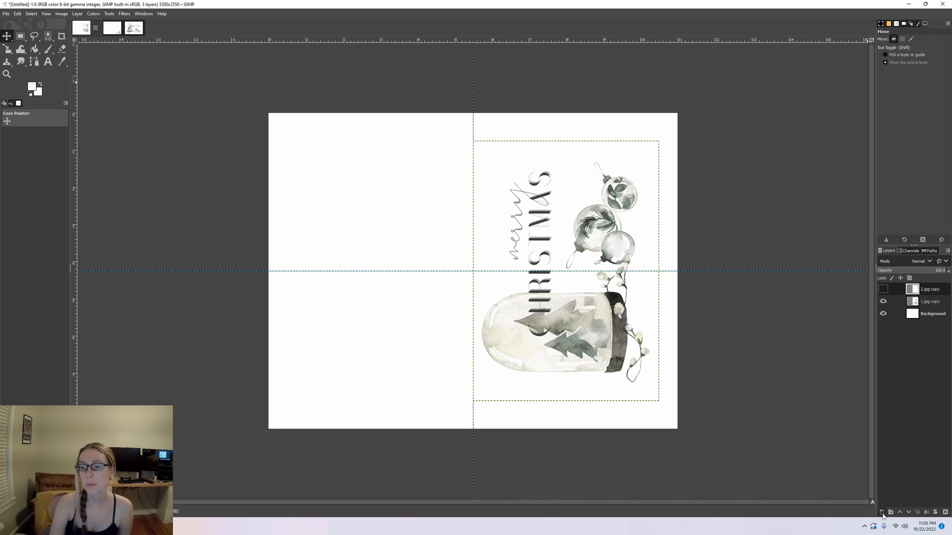
pyautogui.click(882, 512)
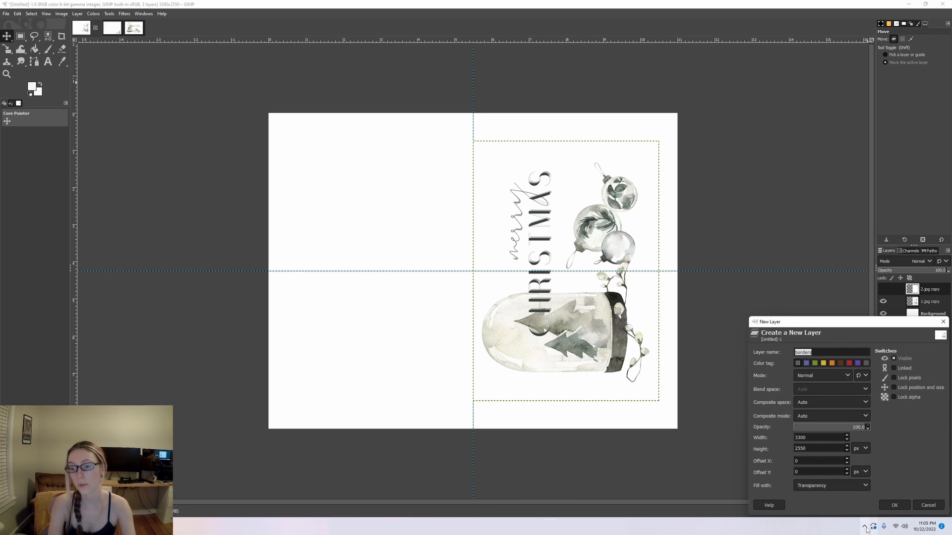
pyautogui.press('Return')
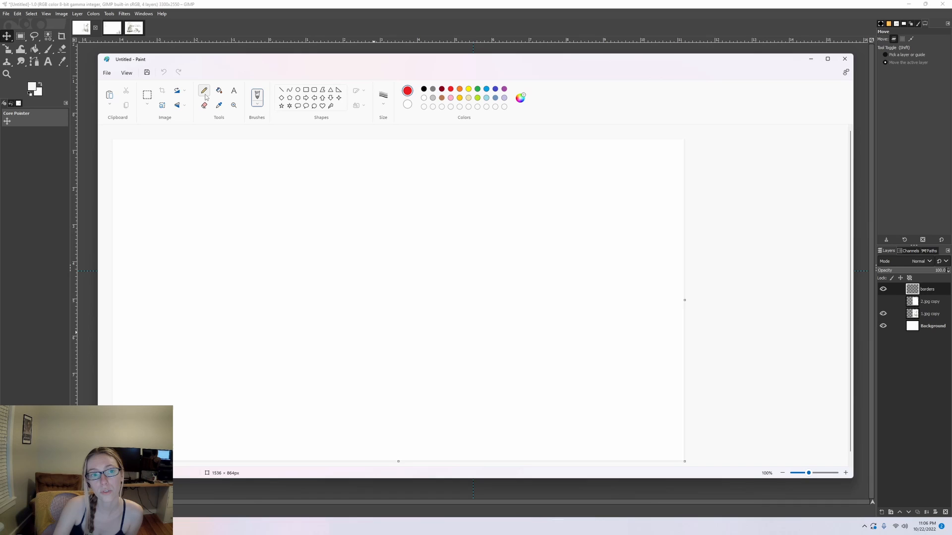
# In Paint, sketch a red rectangle for the page with the pencil and label its sides 11 and 8.5 in black
pyautogui.click(204, 91)
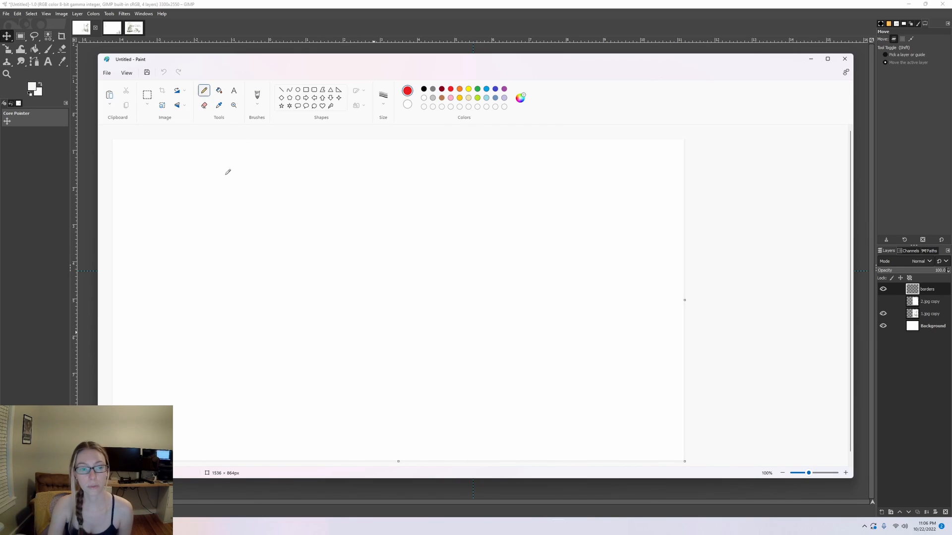
pyautogui.moveTo(226, 175)
pyautogui.mouseDown()
pyautogui.moveTo(253, 412)
pyautogui.moveTo(478, 162)
pyautogui.moveTo(220, 167)
pyautogui.mouseUp()
pyautogui.click(424, 89)
pyautogui.moveTo(361, 149)
pyautogui.mouseDown()
pyautogui.moveTo(361, 161)
pyautogui.moveTo(372, 153)
pyautogui.mouseUp()
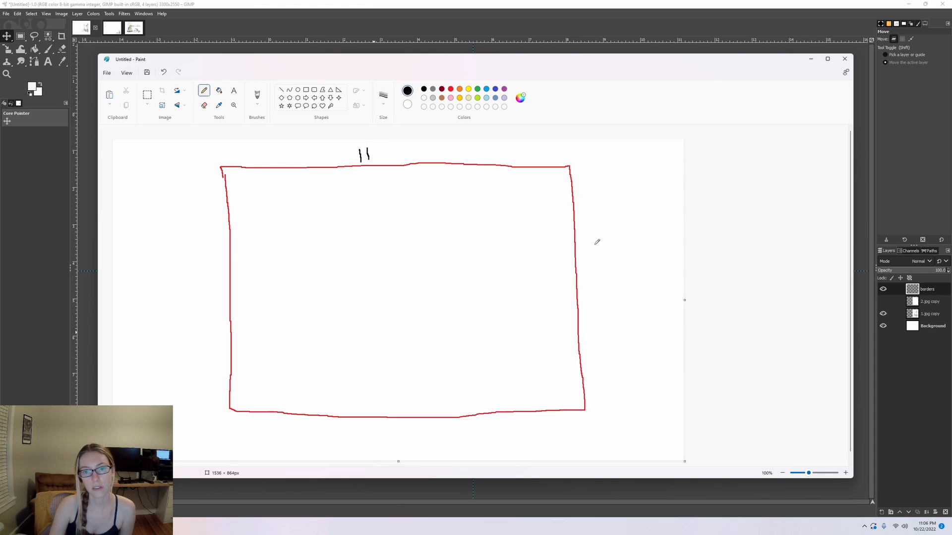
pyautogui.moveTo(593, 257)
pyautogui.mouseDown()
pyautogui.moveTo(595, 278)
pyautogui.moveTo(594, 258)
pyautogui.moveTo(623, 269)
pyautogui.moveTo(619, 277)
pyautogui.mouseUp()
pyautogui.click(610, 277)
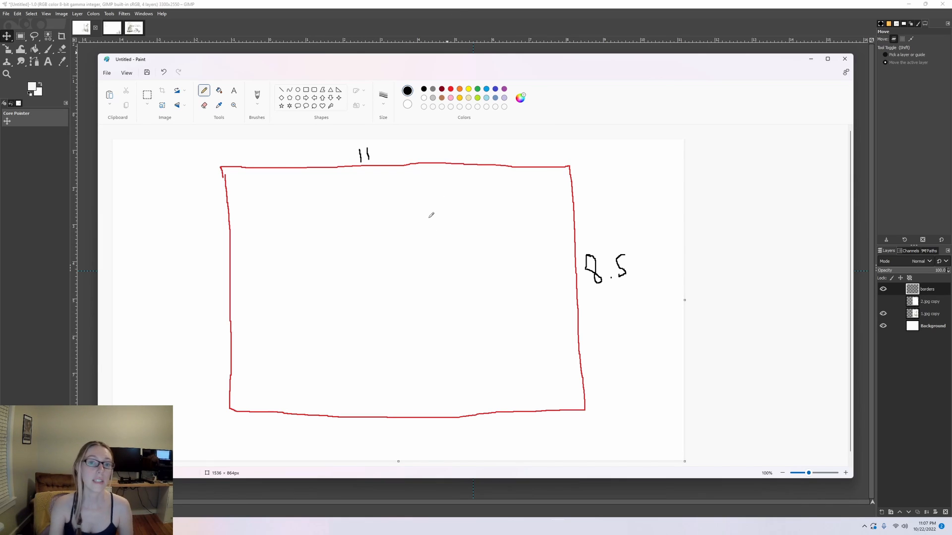
# Sketch a smaller blue rectangle for the card inside the red page outline and label its sides 10 and 7
pyautogui.click(486, 90)
pyautogui.moveTo(262, 194)
pyautogui.mouseDown()
pyautogui.moveTo(269, 385)
pyautogui.moveTo(538, 387)
pyautogui.moveTo(532, 191)
pyautogui.moveTo(263, 194)
pyautogui.mouseUp()
pyautogui.moveTo(395, 177); pyautogui.dragTo(393, 190)
pyautogui.moveTo(403, 177); pyautogui.dragTo(403, 176)
pyautogui.moveTo(541, 276)
pyautogui.mouseDown()
pyautogui.moveTo(556, 276)
pyautogui.moveTo(552, 292)
pyautogui.mouseUp()
# Draw a dashed blue fold line down the middle of the card rectangle and label each half 5
pyautogui.moveTo(396, 198); pyautogui.dragTo(397, 246)
pyautogui.moveTo(401, 260); pyautogui.dragTo(404, 288)
pyautogui.moveTo(407, 307); pyautogui.dragTo(407, 313)
pyautogui.moveTo(410, 332); pyautogui.dragTo(410, 335)
pyautogui.moveTo(411, 347); pyautogui.dragTo(411, 352)
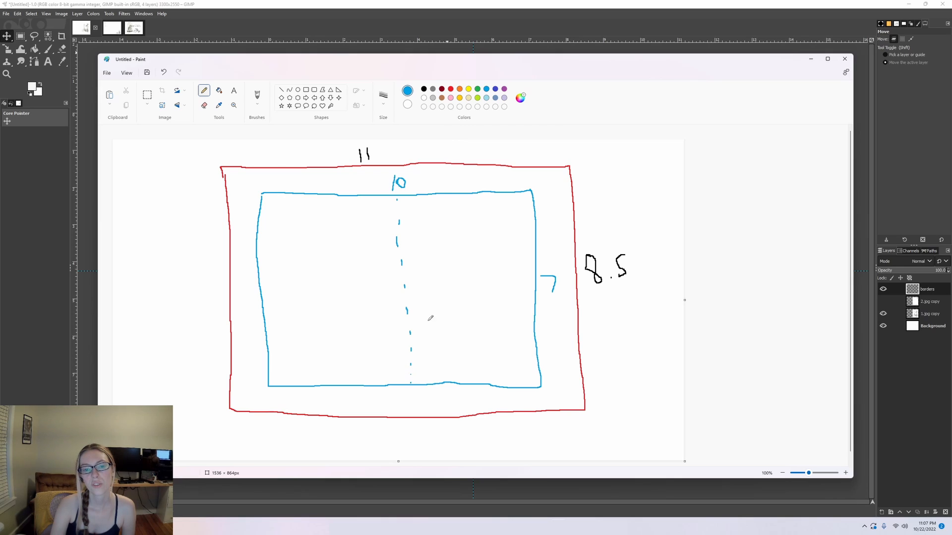
pyautogui.moveTo(460, 201); pyautogui.dragTo(460, 214)
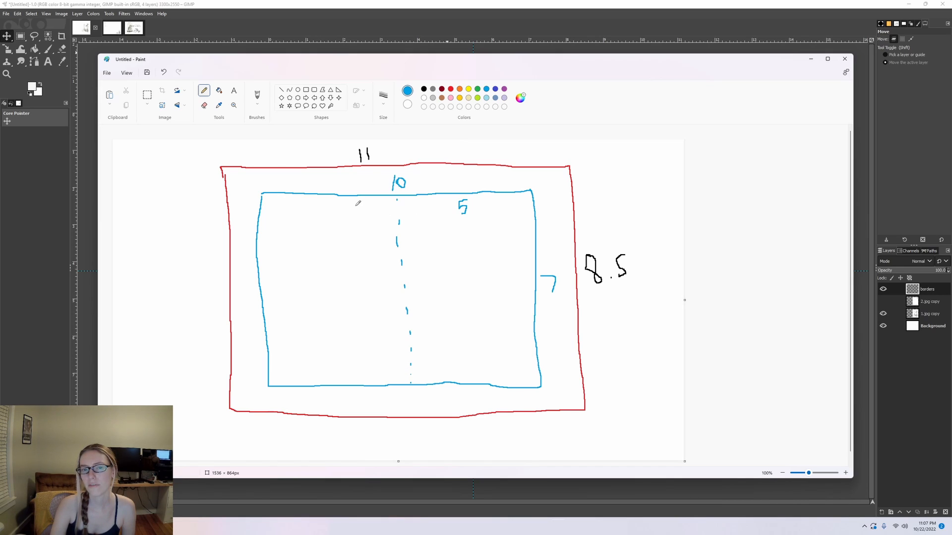
pyautogui.moveTo(328, 198)
pyautogui.mouseDown()
pyautogui.moveTo(341, 205)
pyautogui.moveTo(328, 209)
pyautogui.mouseUp()
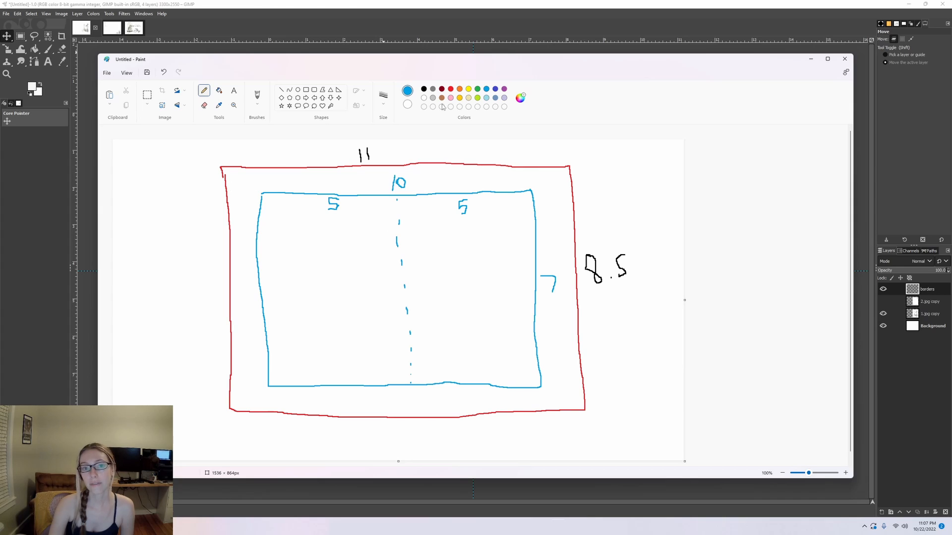
# Draw purple guide lines along all four edges of the blue card rectangle, extending past the red page outline
pyautogui.click(504, 89)
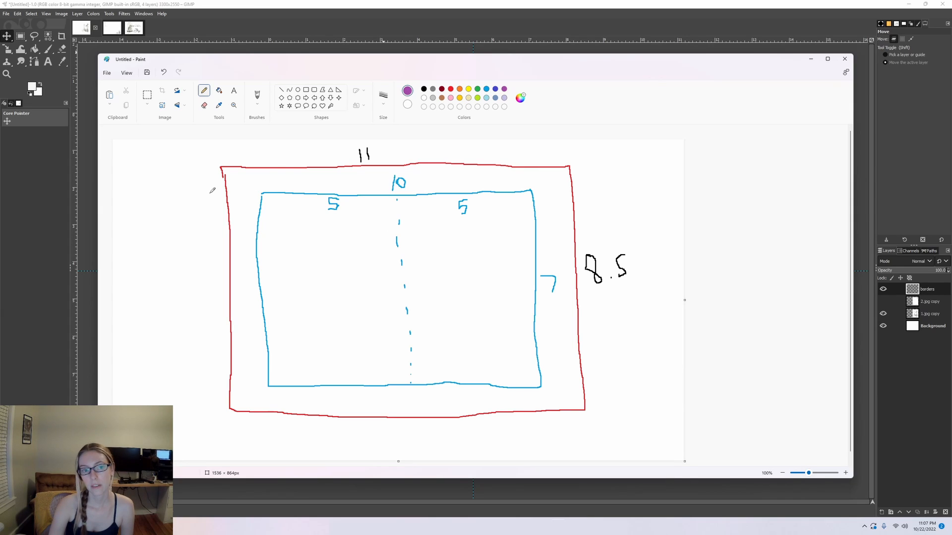
pyautogui.moveTo(209, 193); pyautogui.dragTo(591, 193)
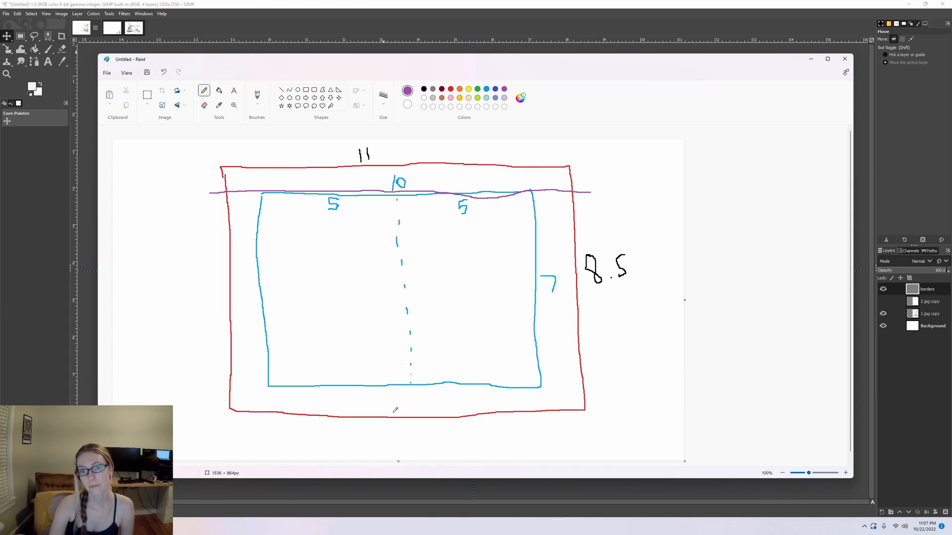
pyautogui.moveTo(219, 389); pyautogui.dragTo(604, 380)
pyautogui.moveTo(531, 155); pyautogui.dragTo(554, 388)
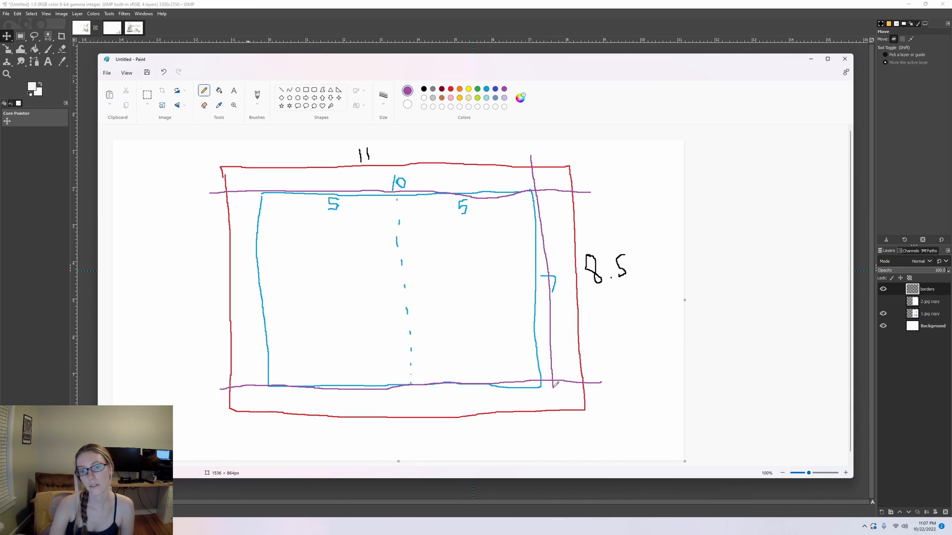
pyautogui.hotkey('ctrl', 'z')
pyautogui.moveTo(531, 156); pyautogui.dragTo(542, 419)
pyautogui.moveTo(260, 158); pyautogui.dragTo(273, 429)
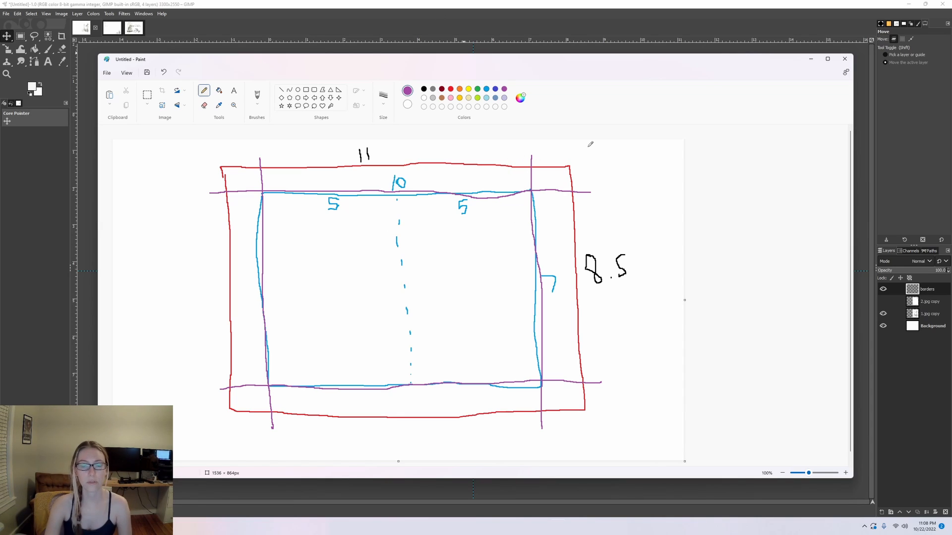
# Write =3300 in black beside the 11 label and add an equals sign after the 8.5 label
pyautogui.click(424, 90)
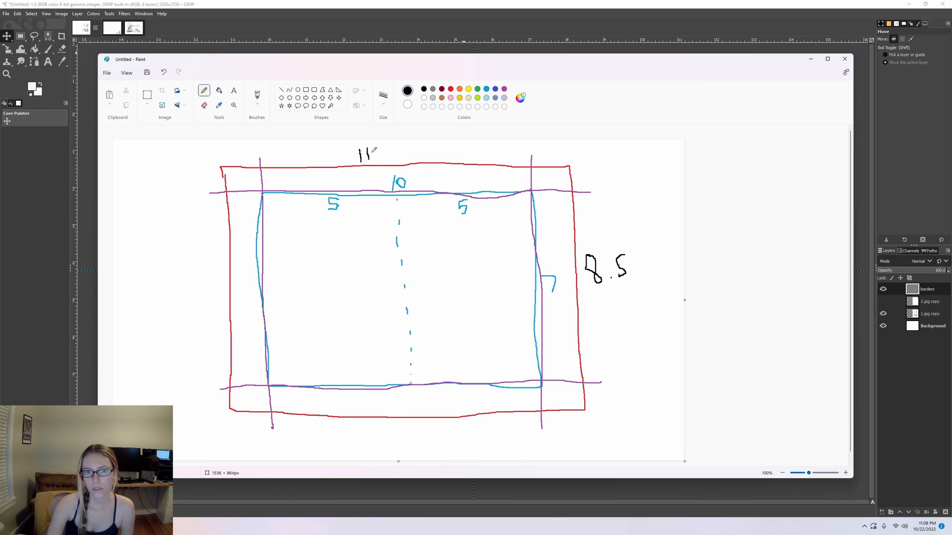
pyautogui.moveTo(371, 153)
pyautogui.mouseDown()
pyautogui.moveTo(395, 148)
pyautogui.moveTo(402, 156)
pyautogui.moveTo(411, 144)
pyautogui.moveTo(415, 158)
pyautogui.moveTo(427, 148)
pyautogui.mouseUp()
pyautogui.moveTo(439, 146); pyautogui.dragTo(438, 148)
pyautogui.moveTo(628, 258); pyautogui.dragTo(642, 267)
# Calculate 8.5 × 300 in Calculator and write 2550 below the 8.5 label in the sketch
pyautogui.click(414, 526)
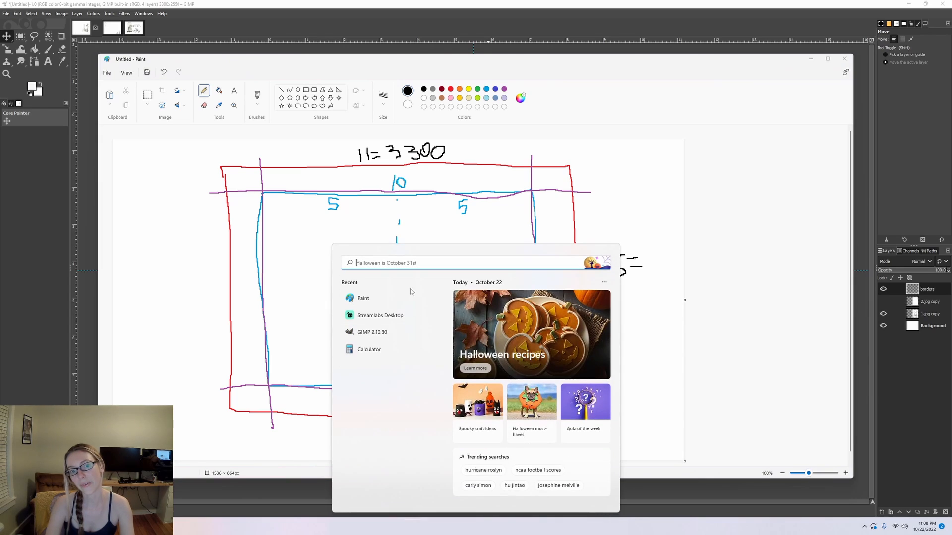
pyautogui.click(372, 347)
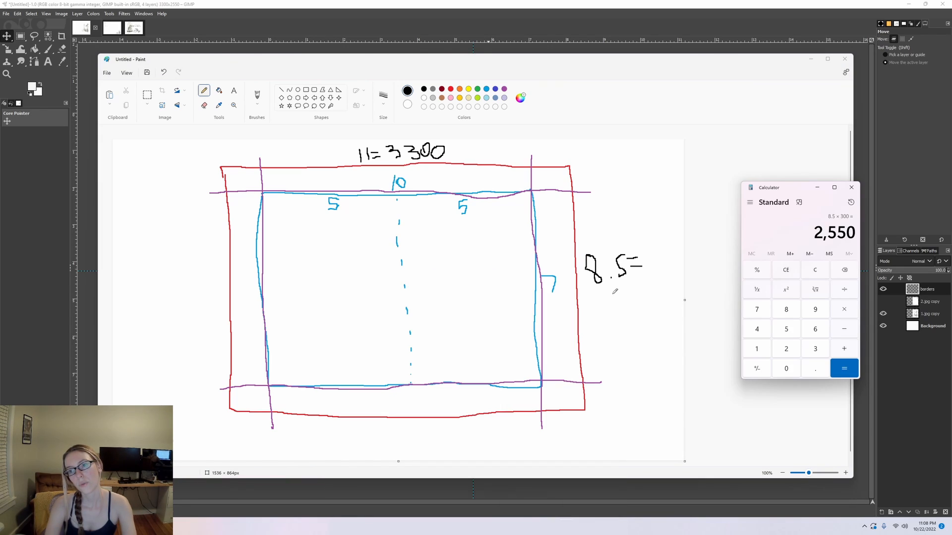
pyautogui.click(606, 297)
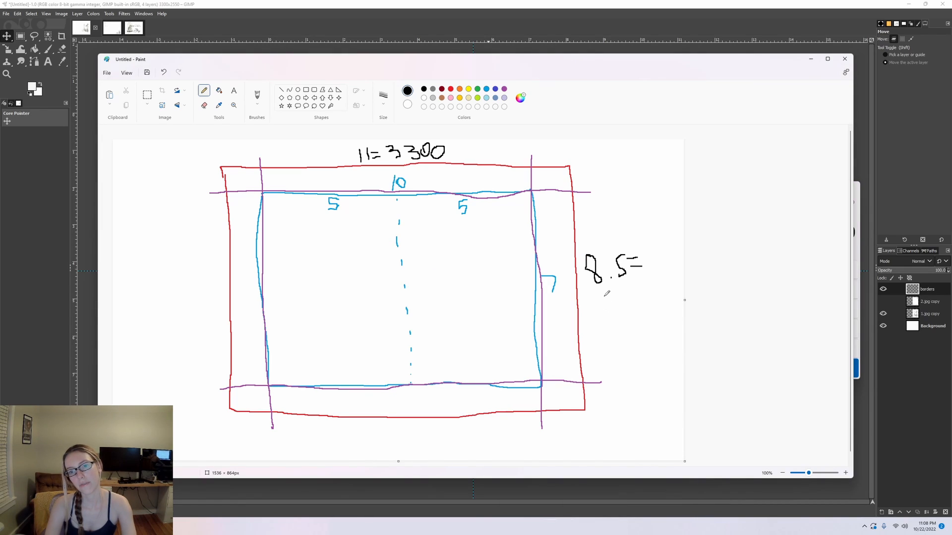
pyautogui.moveTo(605, 294); pyautogui.dragTo(618, 304)
pyautogui.moveTo(621, 291); pyautogui.dragTo(629, 290)
pyautogui.moveTo(633, 291); pyautogui.dragTo(631, 304)
pyautogui.moveTo(635, 290); pyautogui.dragTo(643, 290)
pyautogui.moveTo(650, 291); pyautogui.dragTo(650, 291)
# Mark the gap between the page and card top edges with an arrow and label it .75 = 225
pyautogui.moveTo(536, 169); pyautogui.dragTo(536, 189)
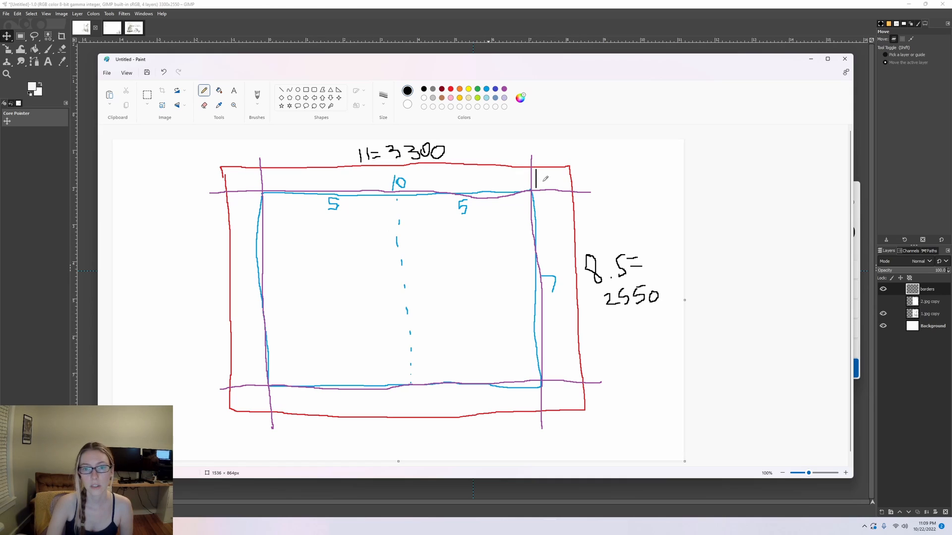
pyautogui.moveTo(547, 173)
pyautogui.mouseDown()
pyautogui.moveTo(555, 174)
pyautogui.moveTo(550, 187)
pyautogui.moveTo(557, 177)
pyautogui.moveTo(565, 183)
pyautogui.moveTo(556, 186)
pyautogui.mouseUp()
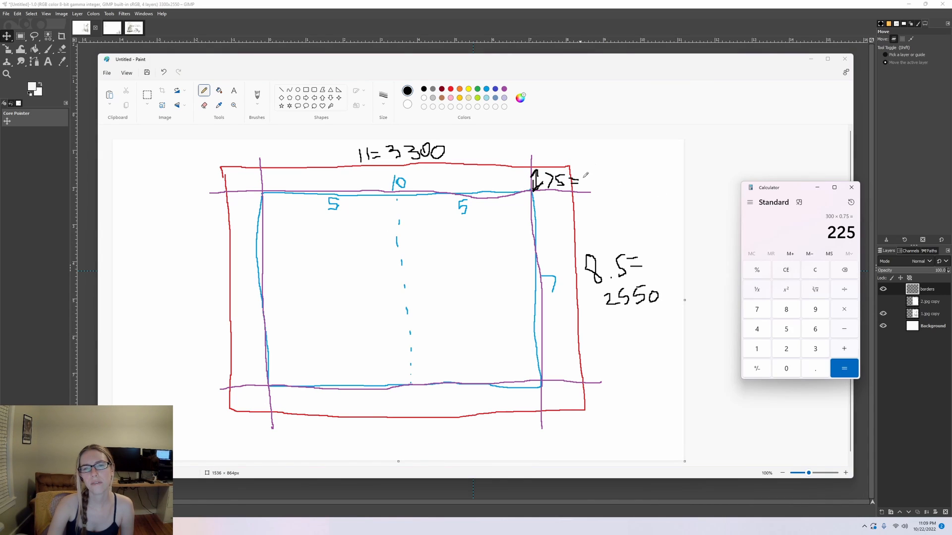
pyautogui.click(587, 175)
pyautogui.moveTo(586, 176); pyautogui.dragTo(609, 189)
pyautogui.moveTo(620, 174); pyautogui.dragTo(612, 189)
# Mark the gap between the card and page bottom edges with a black line and label it 2325
pyautogui.moveTo(570, 409)
pyautogui.mouseDown()
pyautogui.moveTo(572, 381)
pyautogui.moveTo(569, 403)
pyautogui.mouseUp()
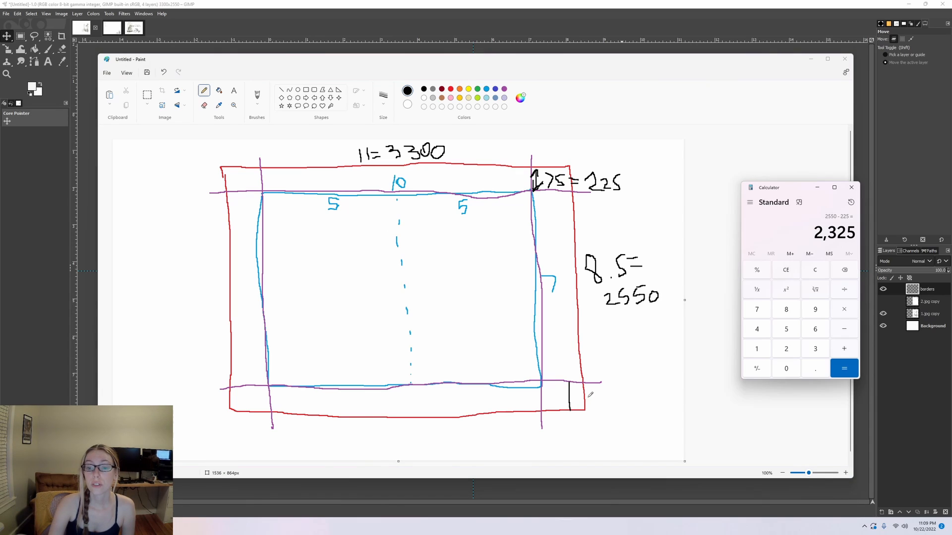
pyautogui.click(594, 394)
pyautogui.moveTo(595, 394)
pyautogui.mouseDown()
pyautogui.moveTo(595, 407)
pyautogui.moveTo(610, 405)
pyautogui.moveTo(617, 389)
pyautogui.moveTo(613, 403)
pyautogui.mouseUp()
pyautogui.moveTo(628, 385); pyautogui.dragTo(636, 401)
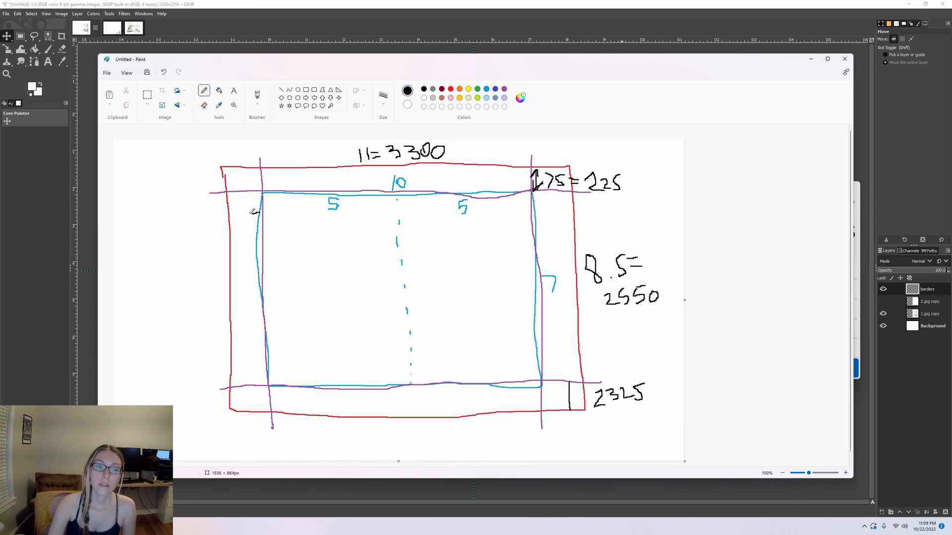
# Mark the sketch's left margin with a black line labelled 150 and write 3150 below it
pyautogui.moveTo(252, 213); pyautogui.dragTo(233, 215)
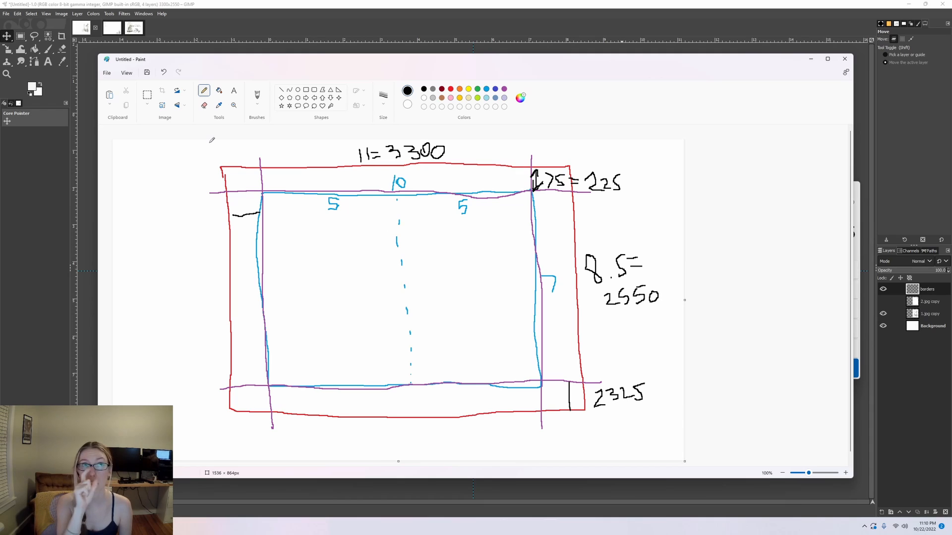
pyautogui.moveTo(199, 201)
pyautogui.mouseDown()
pyautogui.moveTo(199, 228)
pyautogui.moveTo(204, 208)
pyautogui.moveTo(207, 226)
pyautogui.moveTo(222, 210)
pyautogui.mouseUp()
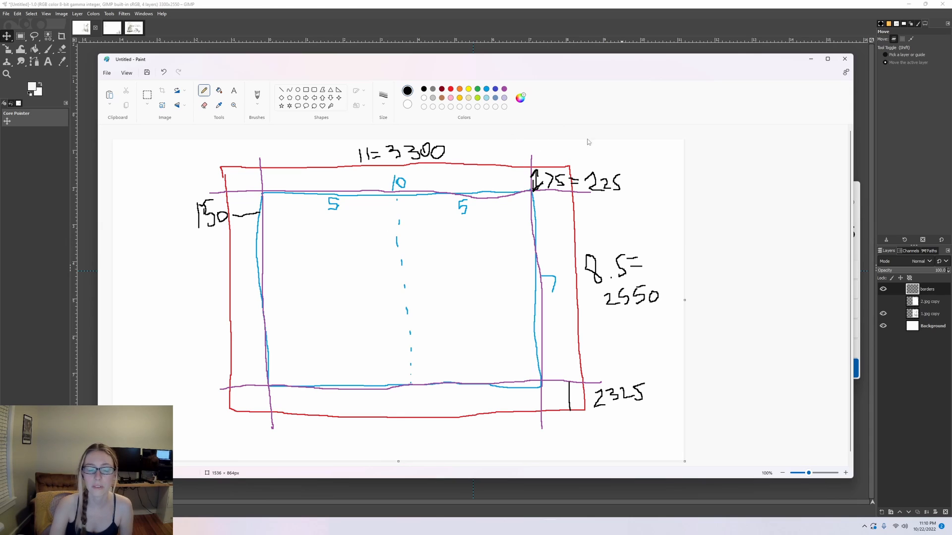
pyautogui.moveTo(183, 251); pyautogui.dragTo(184, 270)
pyautogui.moveTo(196, 257); pyautogui.dragTo(196, 269)
pyautogui.moveTo(201, 256); pyautogui.dragTo(200, 268)
pyautogui.moveTo(201, 256); pyautogui.dragTo(206, 256)
pyautogui.moveTo(212, 255); pyautogui.dragTo(212, 255)
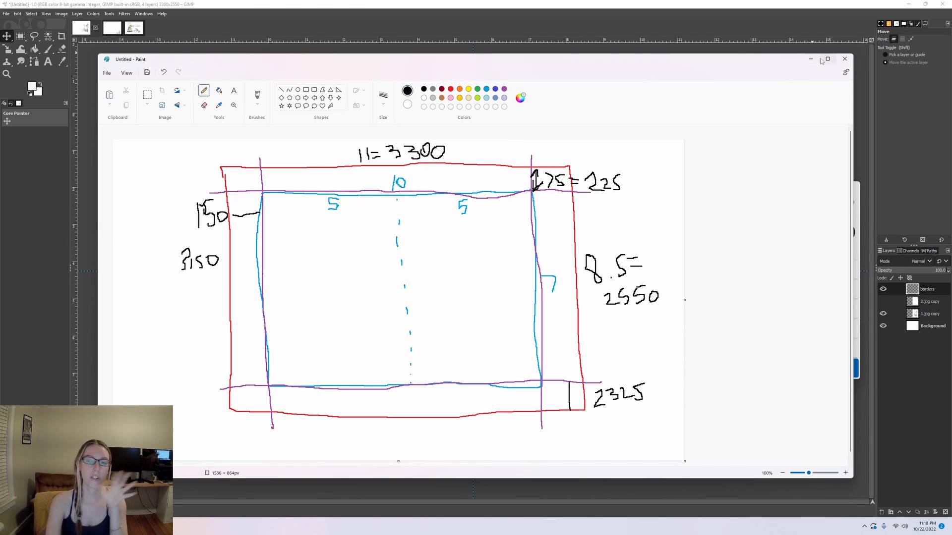
# Switch from the Paint sketch to GIMP and add a horizontal guide at position 225
pyautogui.click(813, 60)
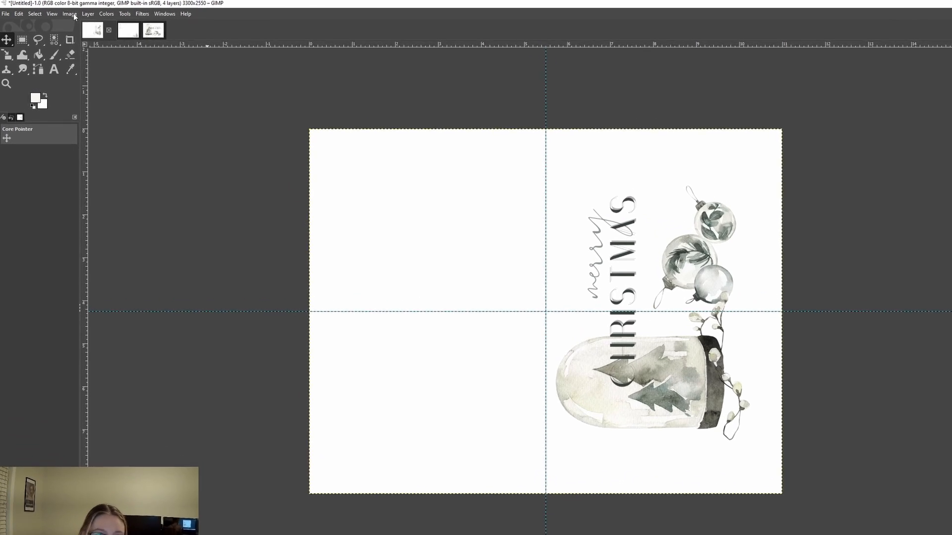
pyautogui.click(61, 13)
pyautogui.moveTo(70, 212)
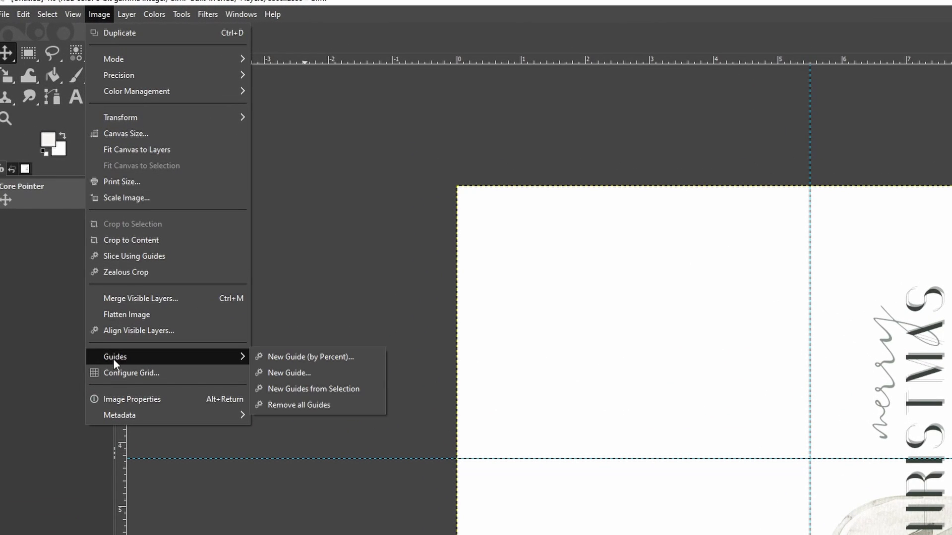
pyautogui.click(281, 378)
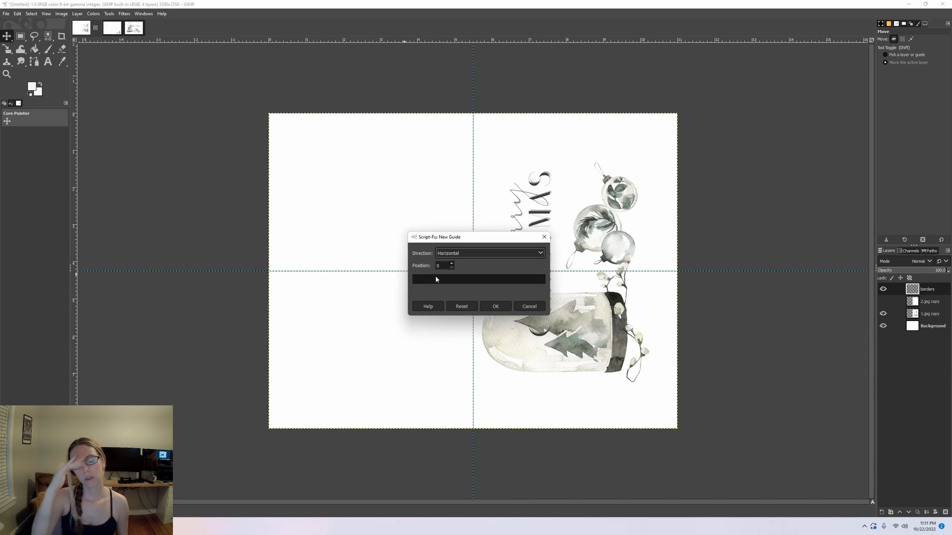
pyautogui.moveTo(558, 526)
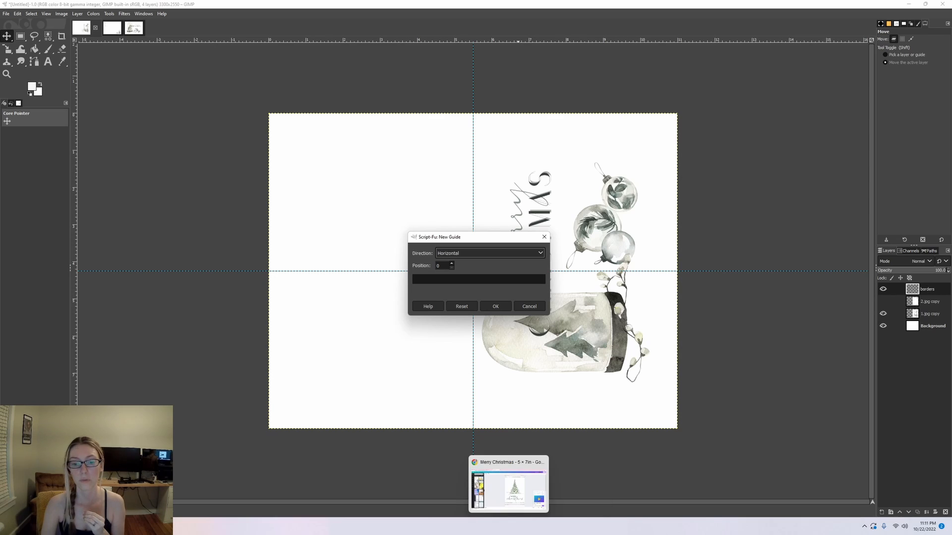
pyautogui.click(558, 486)
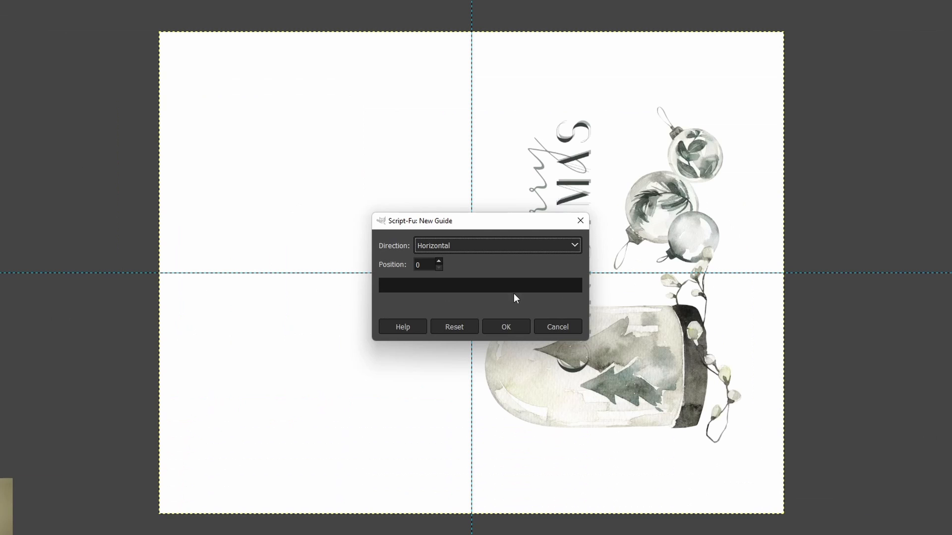
pyautogui.doubleClick(420, 265)
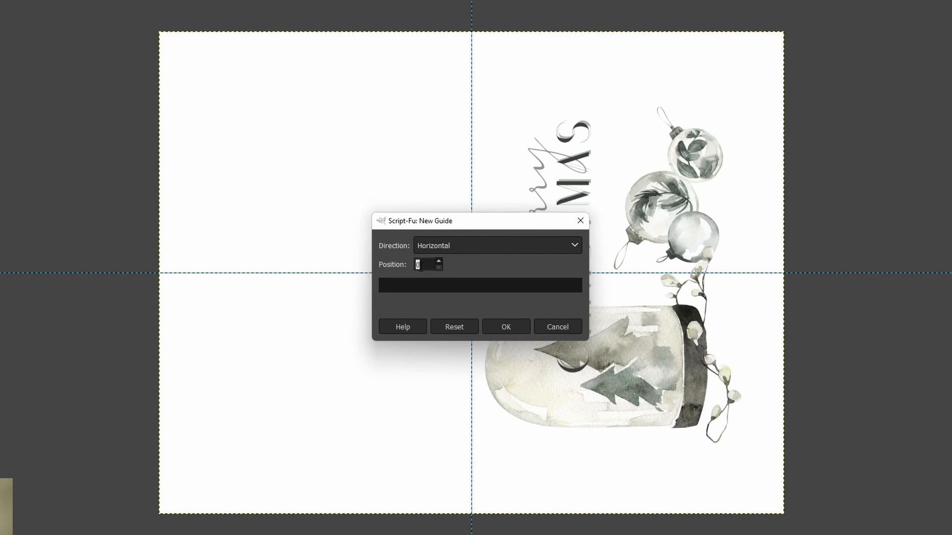
pyautogui.write('225')
pyautogui.press('Return')
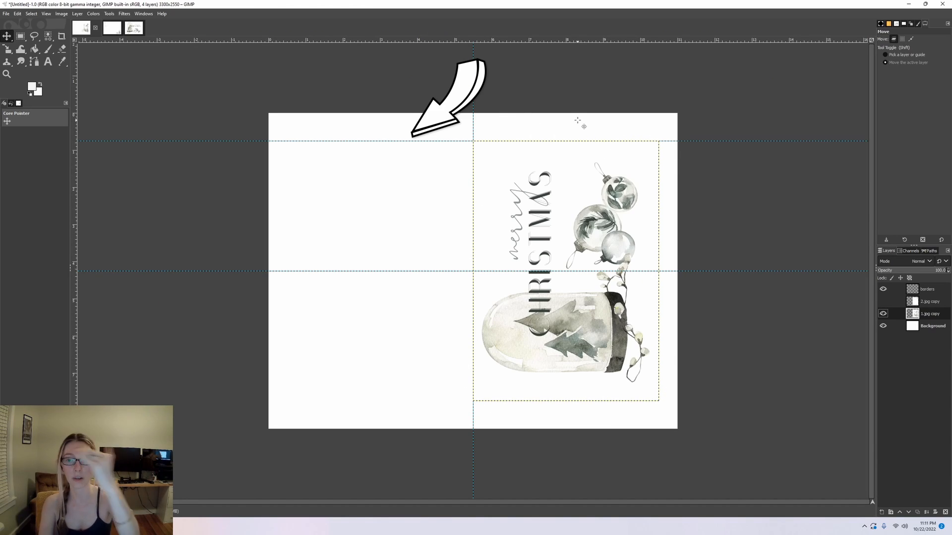
# Check the bottom edge position in the Paint sketch and add a horizontal guide at 2325 in GIMP
pyautogui.moveTo(558, 526)
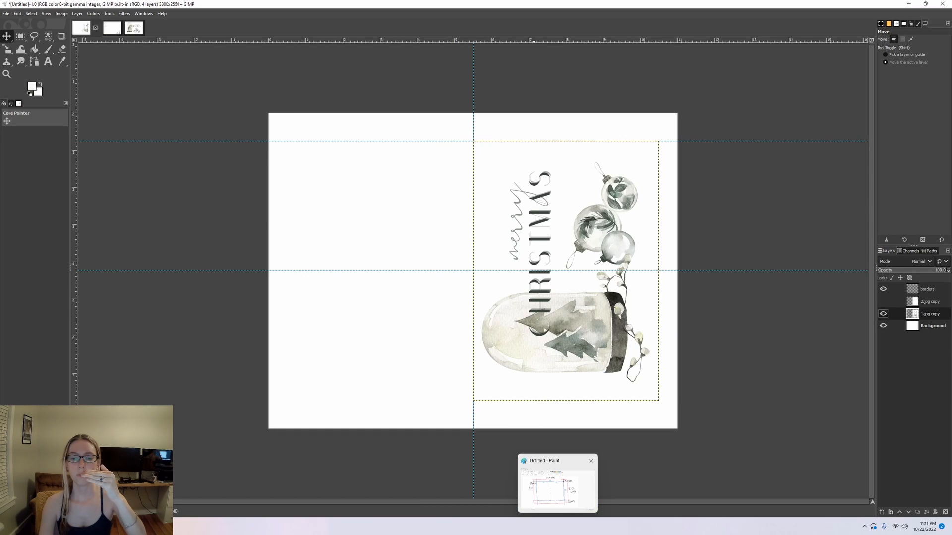
pyautogui.click(575, 476)
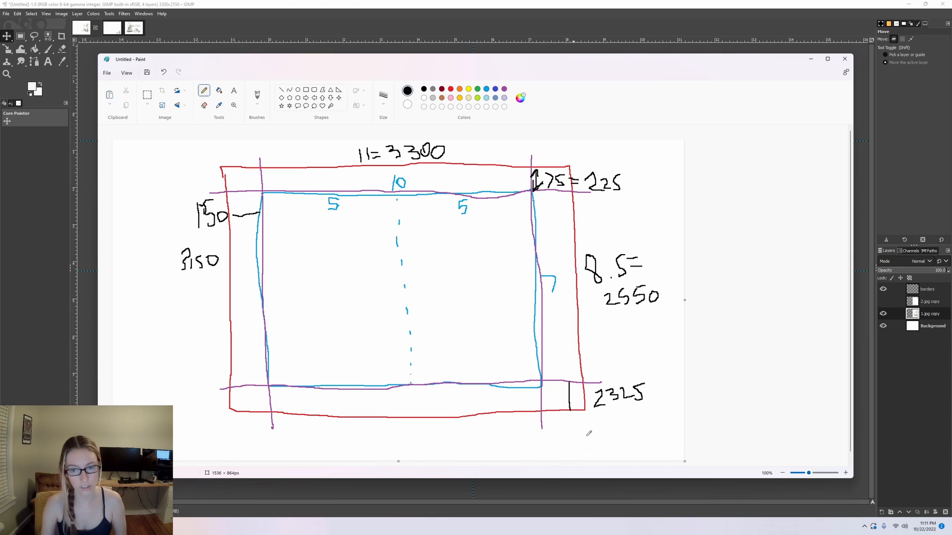
pyautogui.click(379, 7)
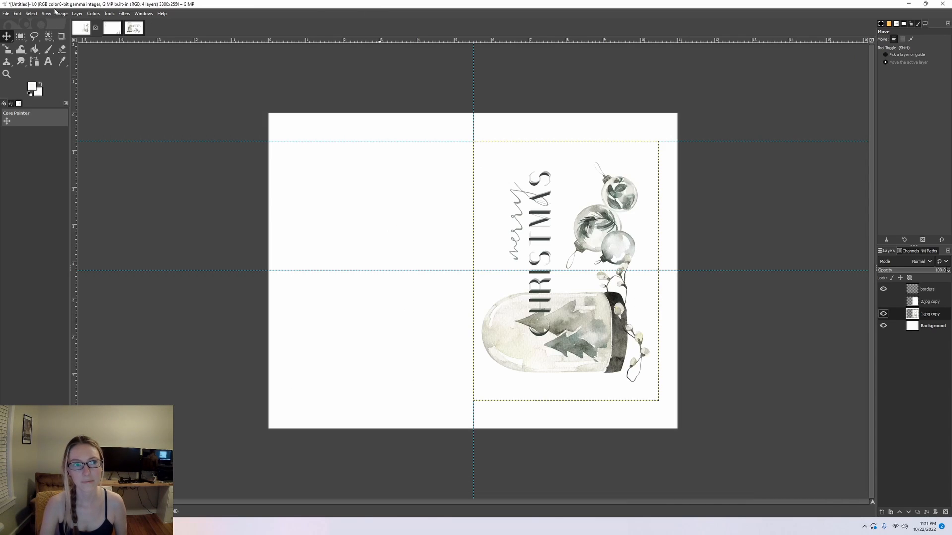
pyautogui.click(60, 14)
pyautogui.moveTo(94, 213)
pyautogui.click(184, 231)
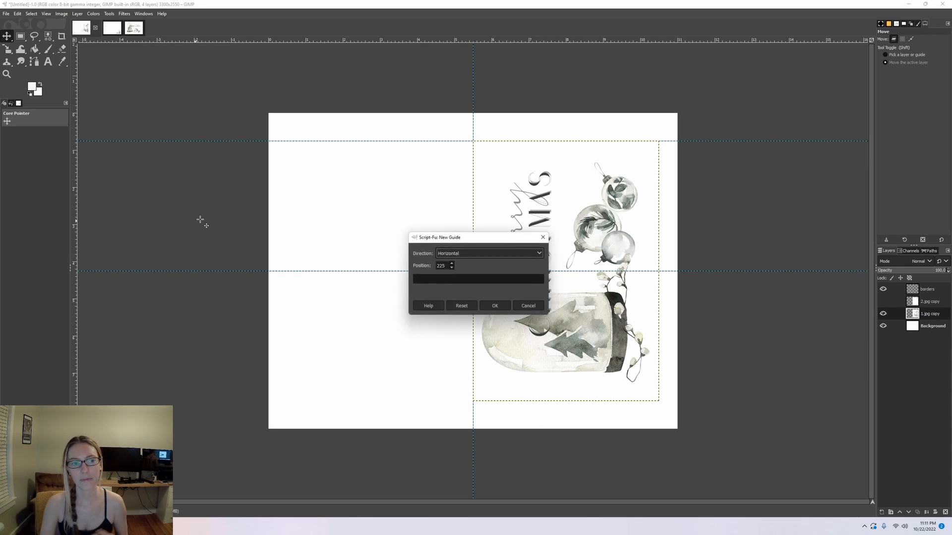
pyautogui.press('Left')
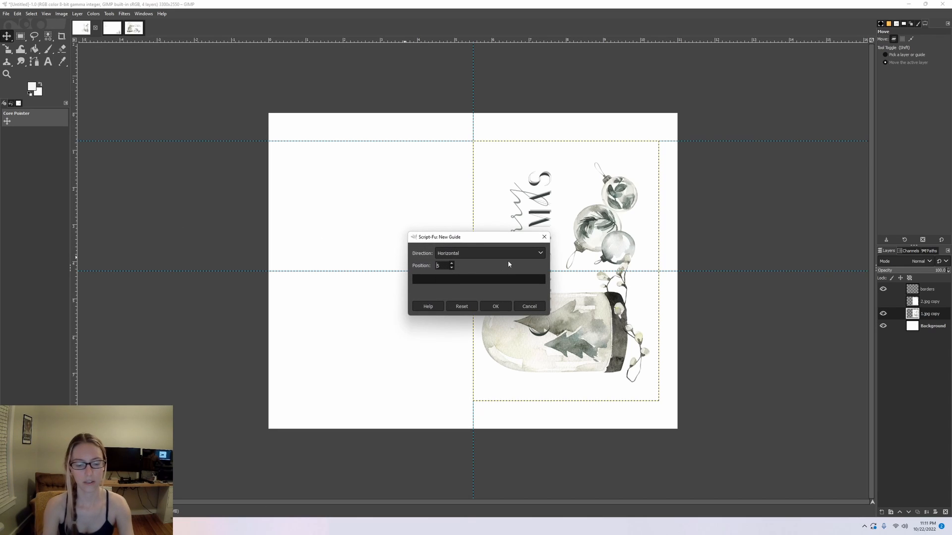
pyautogui.write('32')
pyautogui.click(496, 306)
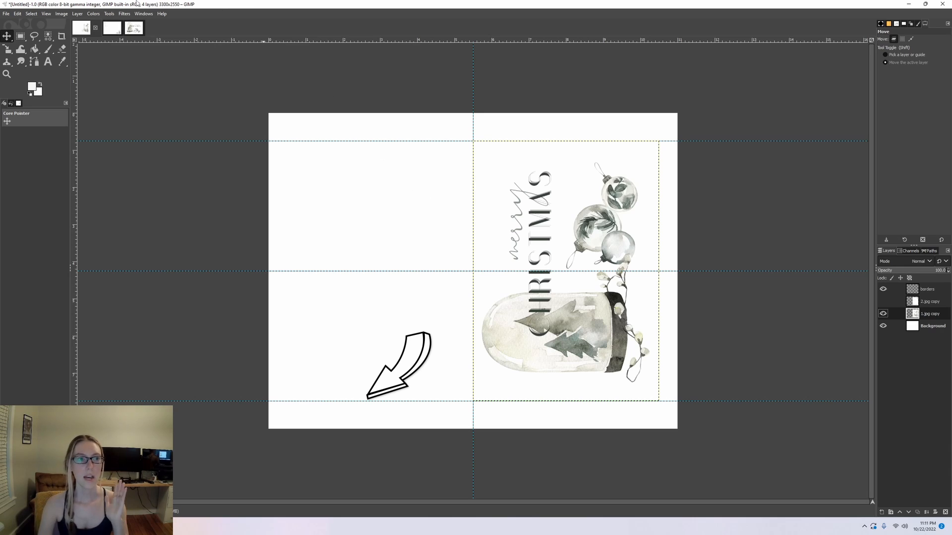
# Add a vertical guide at position 150 for the card's left edge
pyautogui.click(69, 14)
pyautogui.moveTo(80, 213)
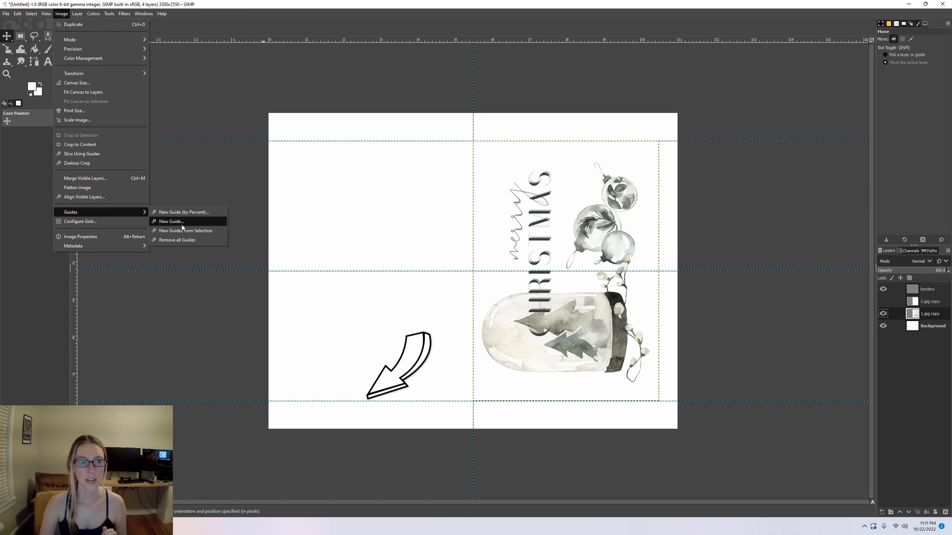
pyautogui.click(179, 222)
pyautogui.click(471, 254)
pyautogui.click(471, 275)
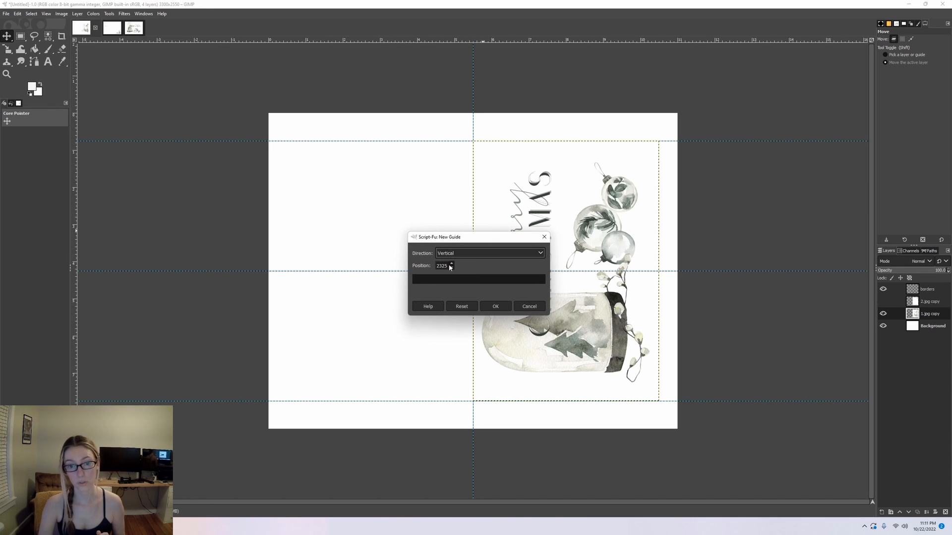
pyautogui.doubleClick(443, 266)
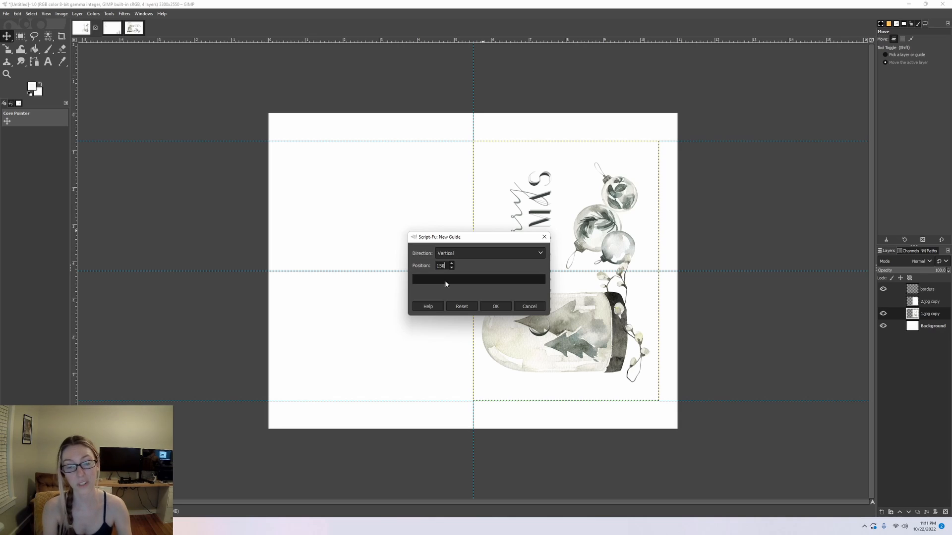
pyautogui.press('Return')
# Add a vertical guide at position 3150 for the card's right edge, checking the value in the Paint sketch
pyautogui.click(62, 13)
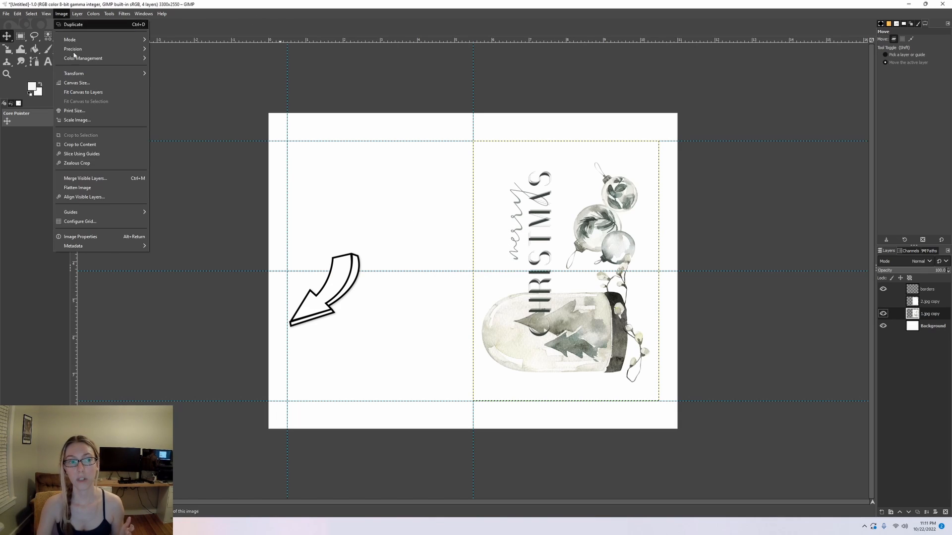
pyautogui.moveTo(82, 219)
pyautogui.click(188, 228)
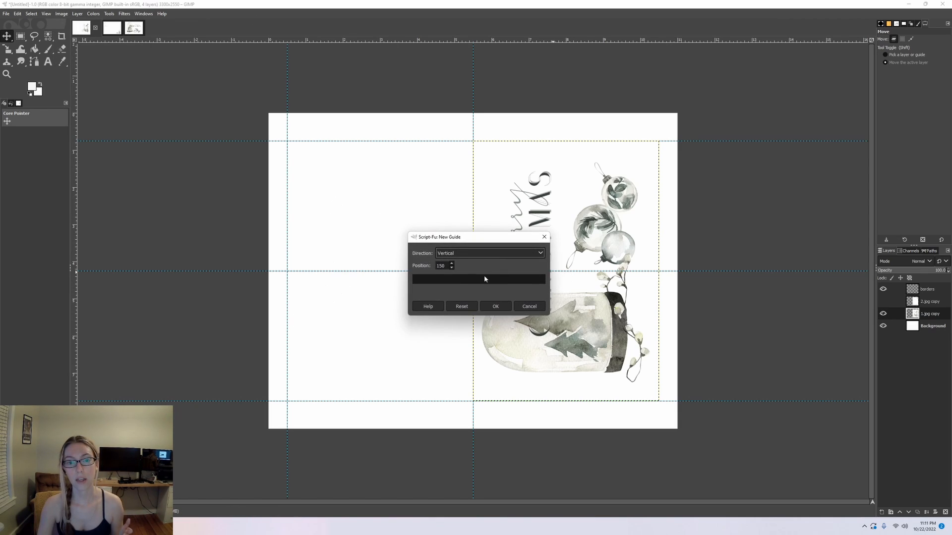
pyautogui.doubleClick(440, 266)
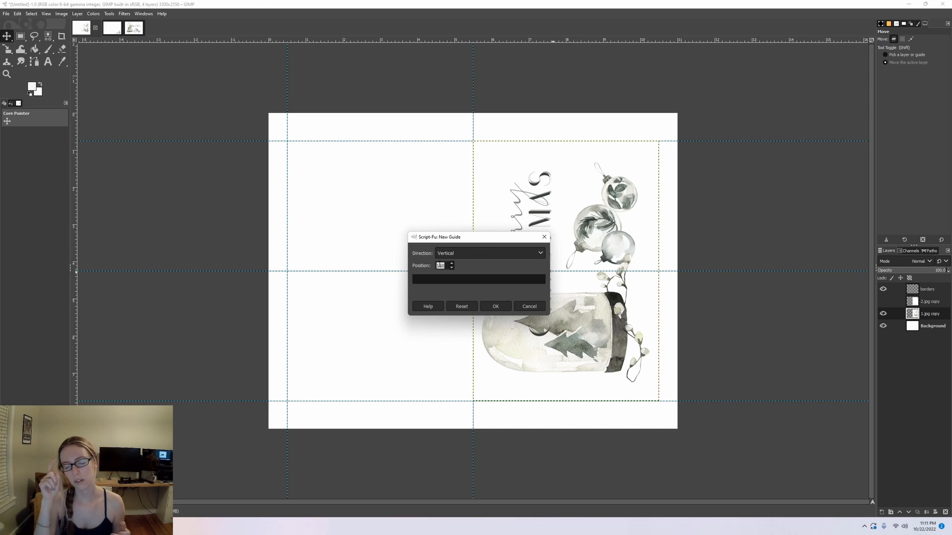
pyautogui.click(558, 527)
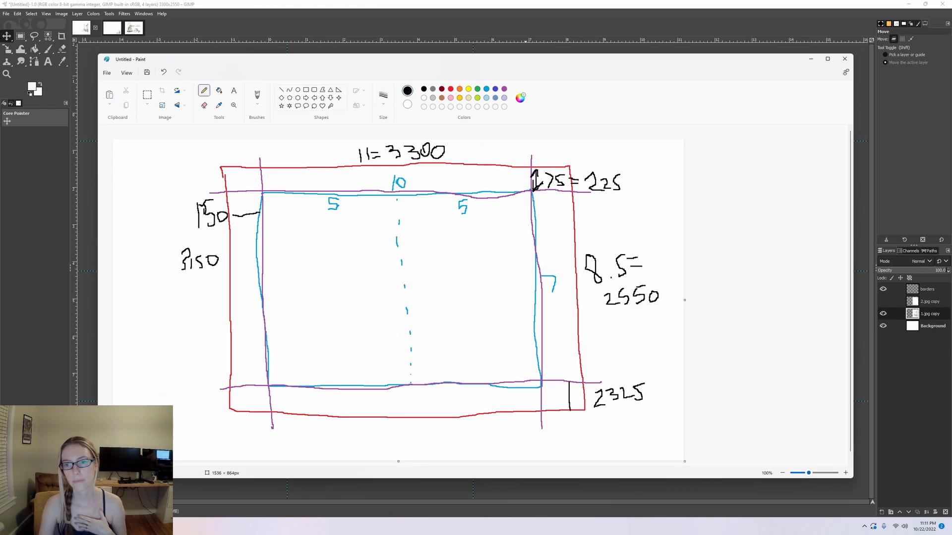
pyautogui.hotkey('alt', 'Tab')
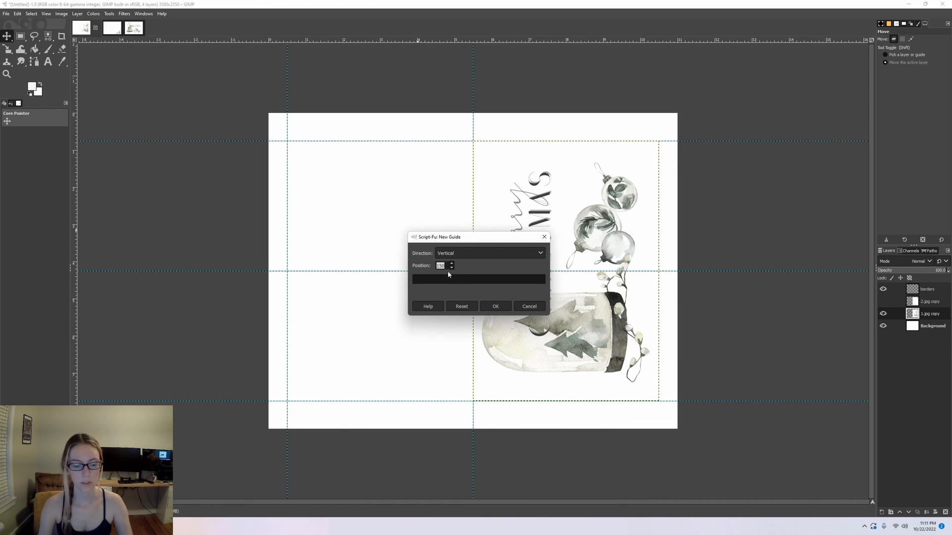
pyautogui.write('3')
pyautogui.press('Return')
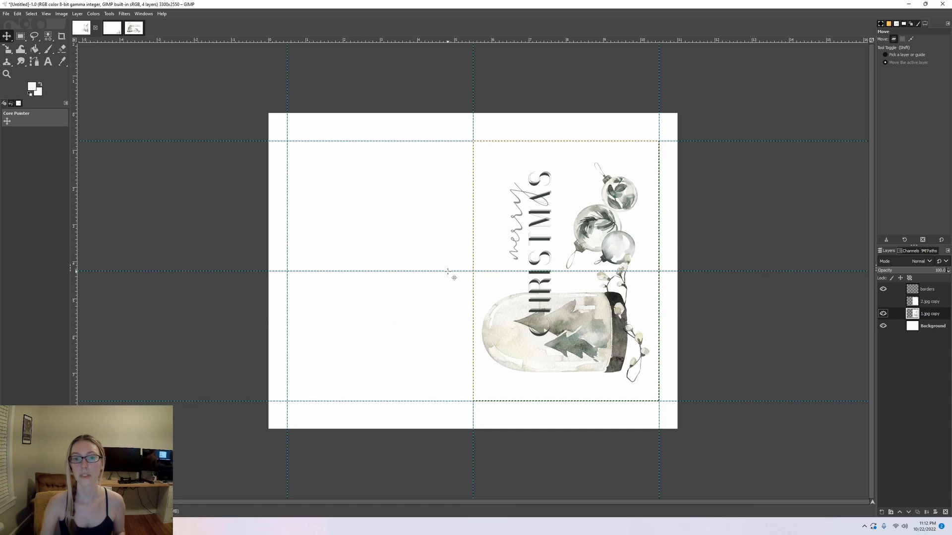
# Activate the borders layer and the Paintbrush tool, and set the foreground colour to dark grey 3b3b38
pyautogui.click(935, 294)
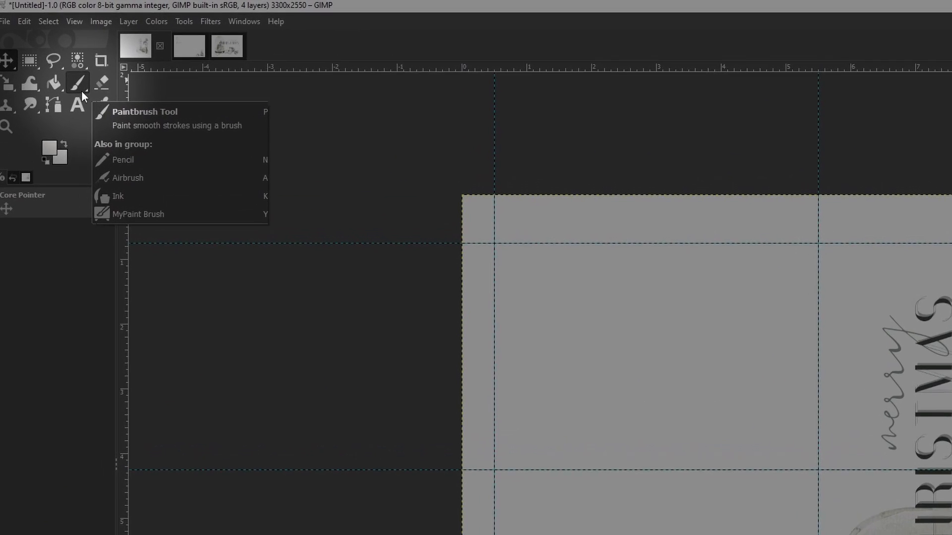
pyautogui.click(48, 48)
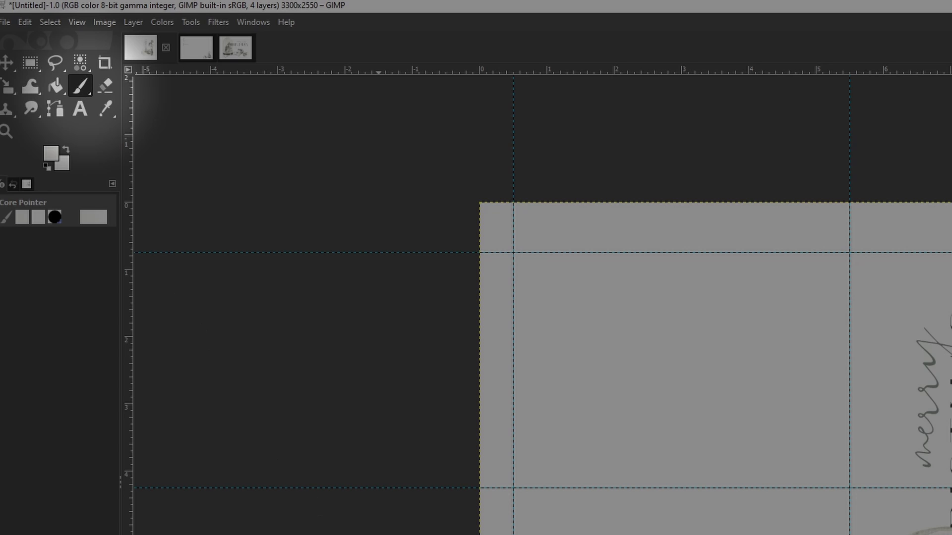
pyautogui.click(51, 161)
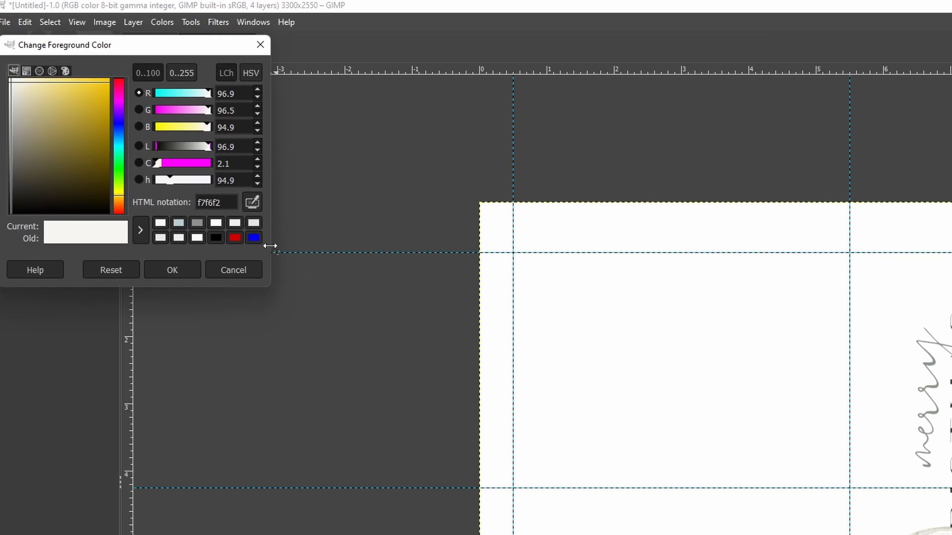
pyautogui.click(188, 149)
pyautogui.moveTo(189, 146); pyautogui.dragTo(178, 145)
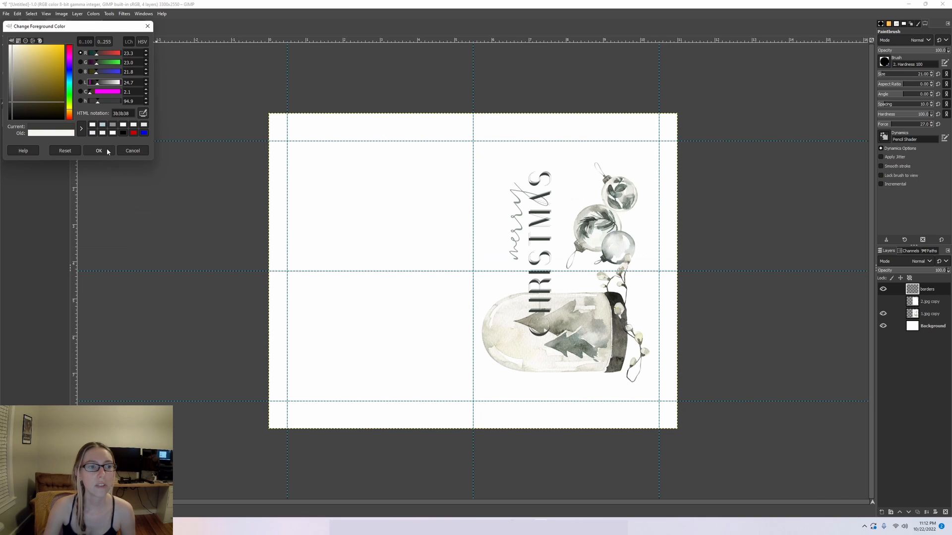
pyautogui.click(184, 268)
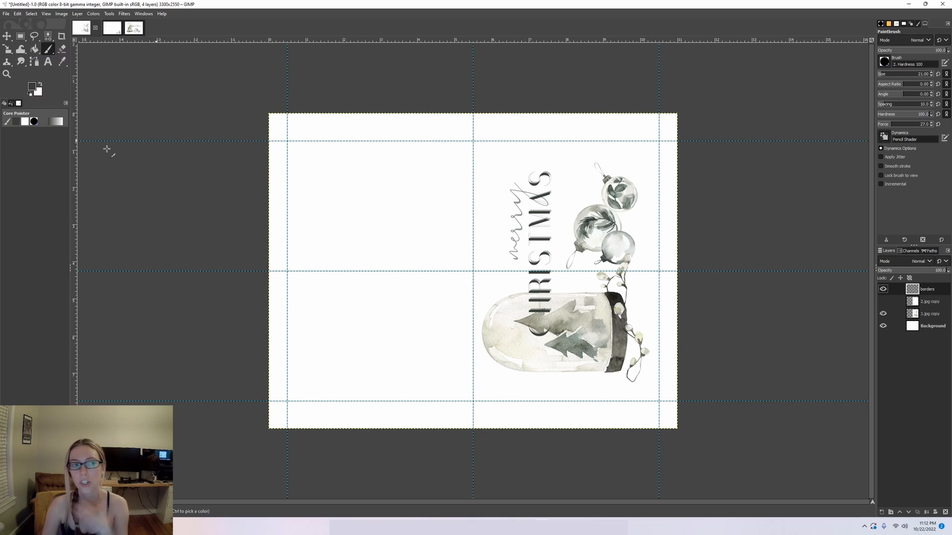
# Choose the 2. Hardness 100 brush and test it with a zigzag stroke on the blank half, undoing the stroke
pyautogui.click(885, 62)
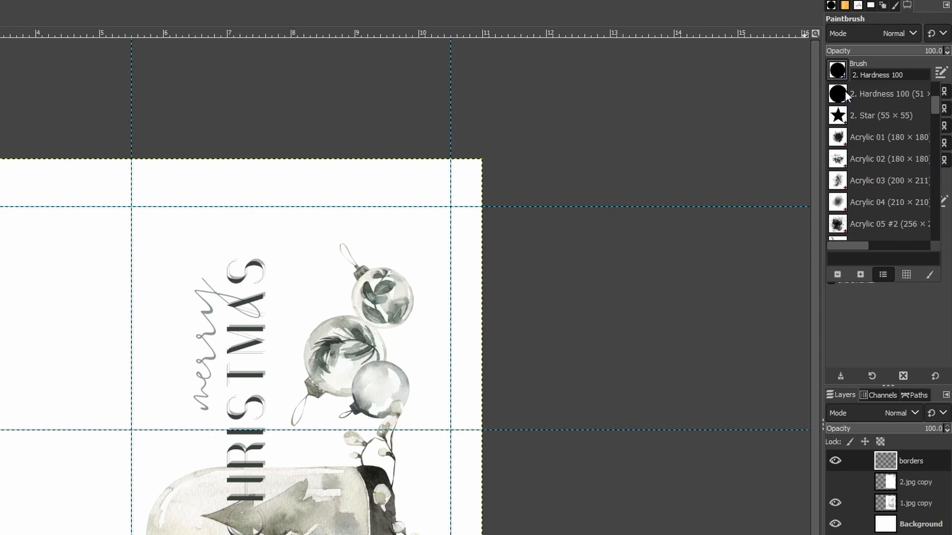
pyautogui.click(839, 93)
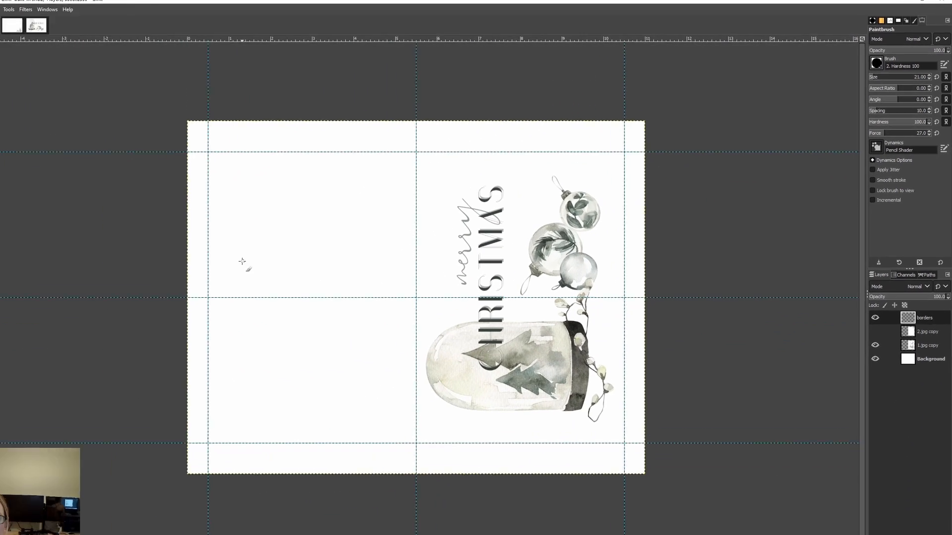
pyautogui.moveTo(242, 261)
pyautogui.mouseDown()
pyautogui.moveTo(372, 208)
pyautogui.moveTo(374, 259)
pyautogui.mouseUp()
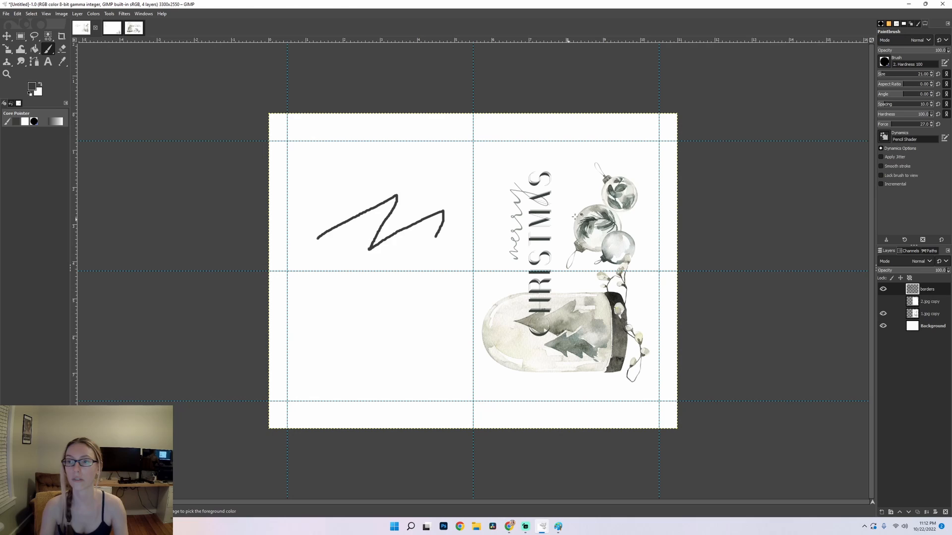
pyautogui.hotkey('ctrl', 'z')
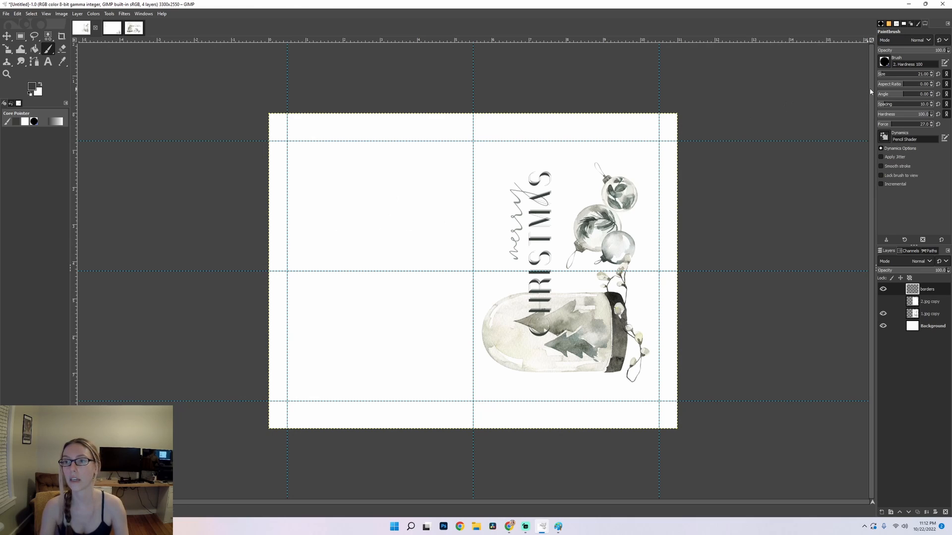
# Reduce the paintbrush size to 10
pyautogui.click(932, 75)
pyautogui.click(932, 76)
pyautogui.click(932, 76)
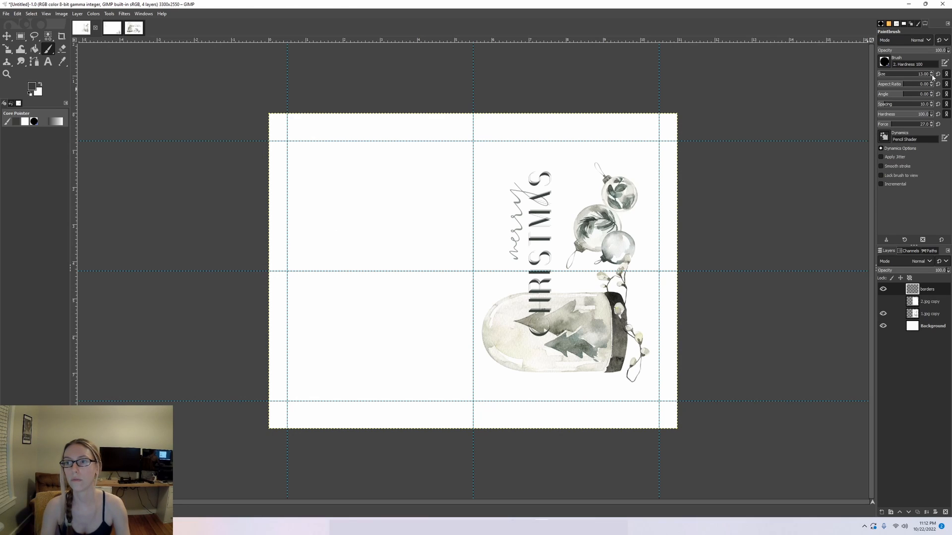
pyautogui.click(932, 76)
pyautogui.click(932, 76)
pyautogui.click(932, 76)
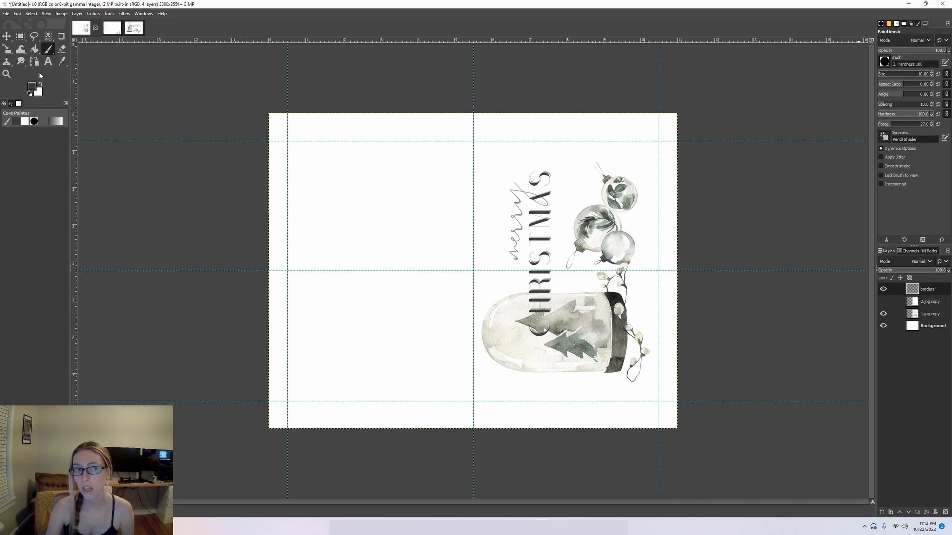
# Make a 3000 × 2100 px rectangular selection at position 150, 225 along the four outer guides
pyautogui.click(20, 36)
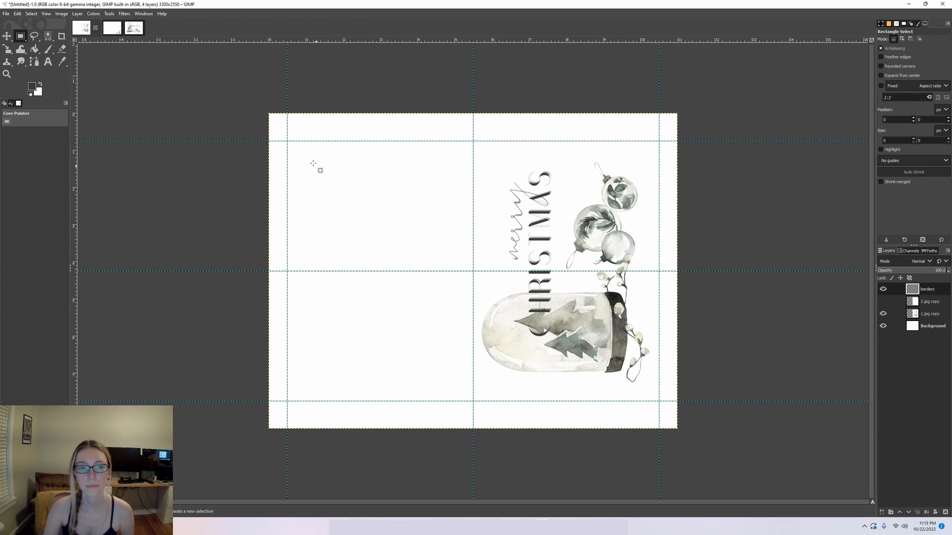
pyautogui.moveTo(288, 142); pyautogui.dragTo(658, 400)
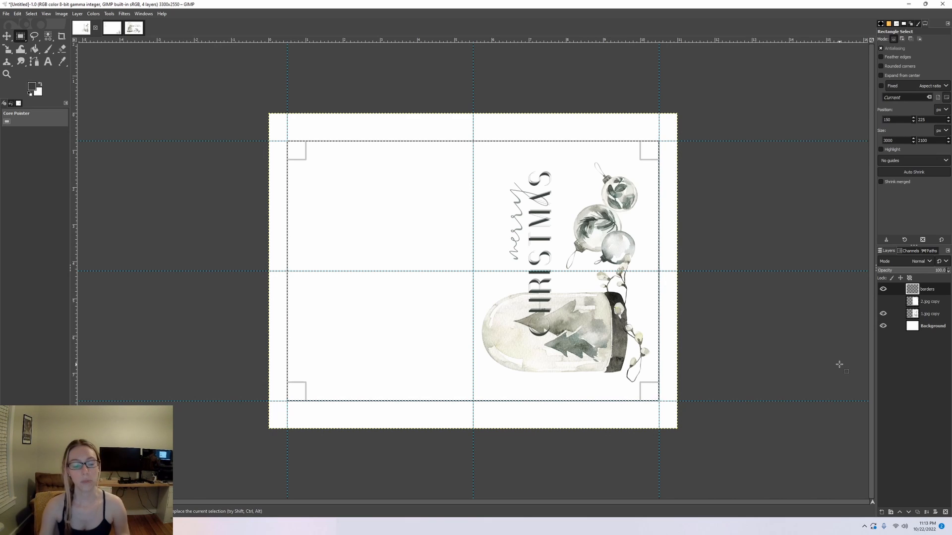
# Undo the rectangular selection and redraw it at 3000 × 2100 px from position 150, 225 along the outer guides
pyautogui.hotkey('ctrl', 'z')
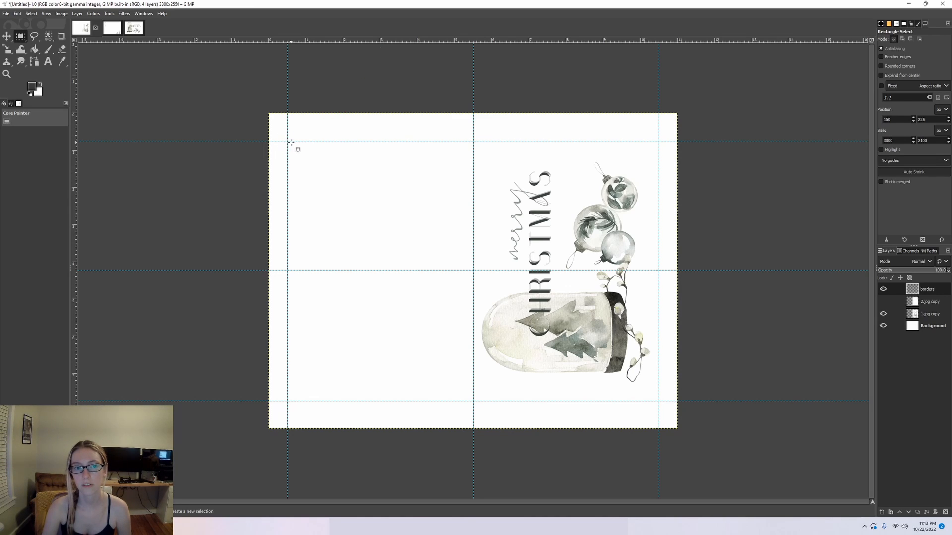
pyautogui.moveTo(287, 141); pyautogui.dragTo(304, 163)
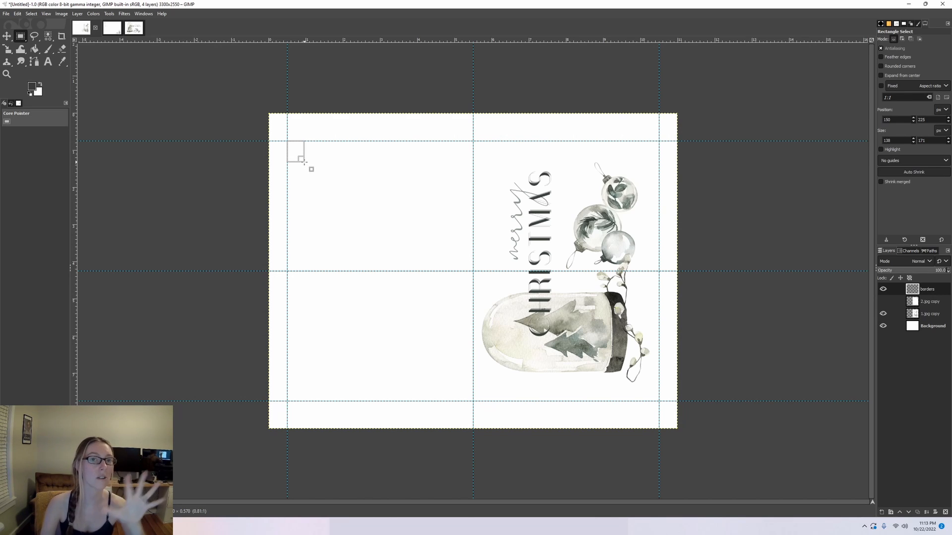
pyautogui.moveTo(304, 161); pyautogui.dragTo(659, 401)
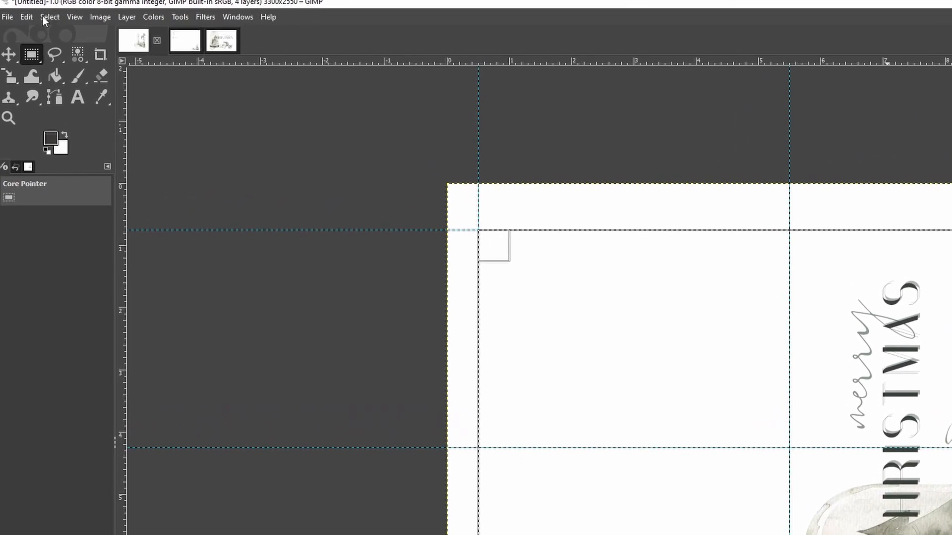
# Stroke the selection outline with the Paintbrush paint tool and clear the selection
pyautogui.click(18, 13)
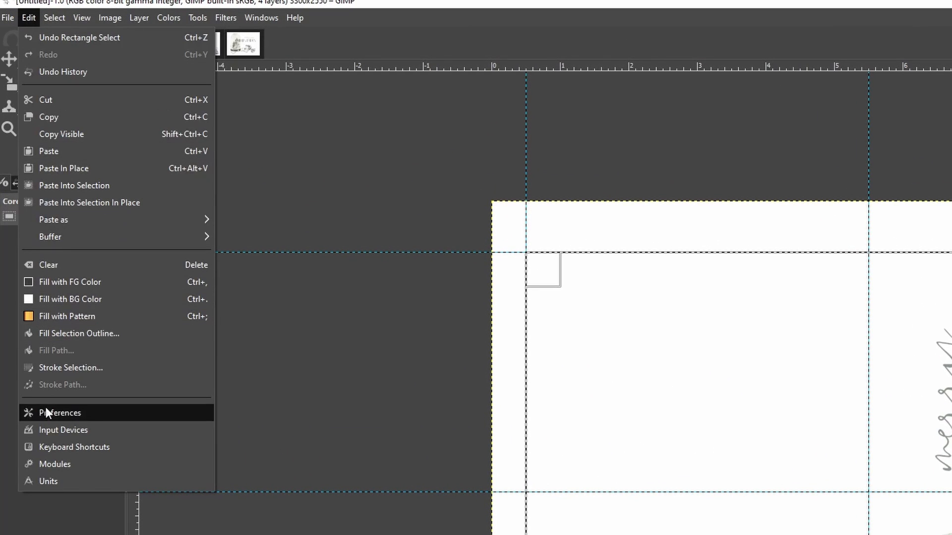
pyautogui.click(111, 367)
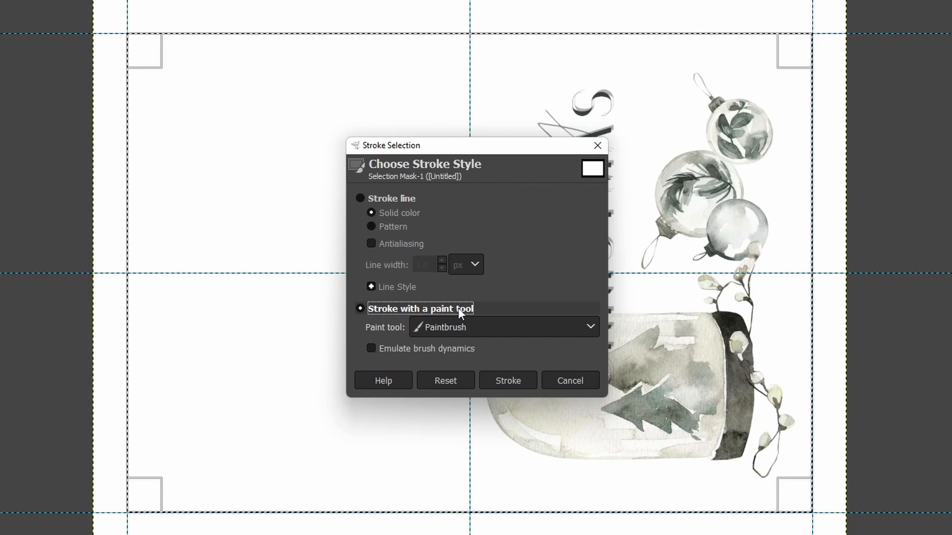
pyautogui.click(507, 384)
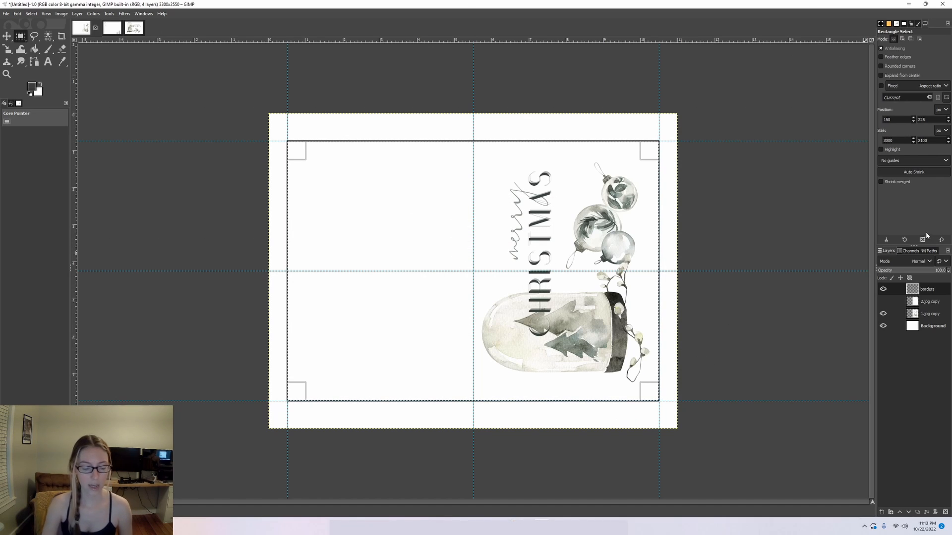
pyautogui.click(856, 206)
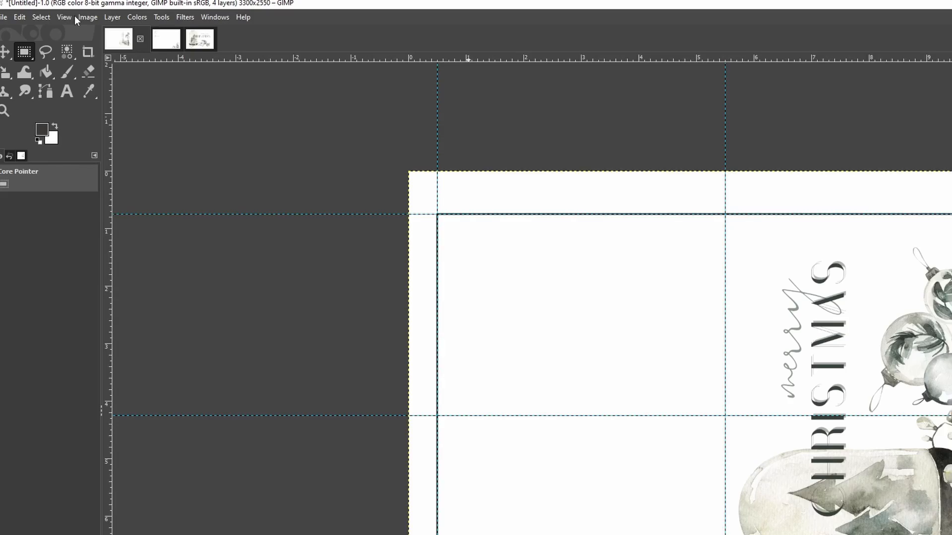
# Hide the guides and lower the borders layer's opacity to 13
pyautogui.click(46, 13)
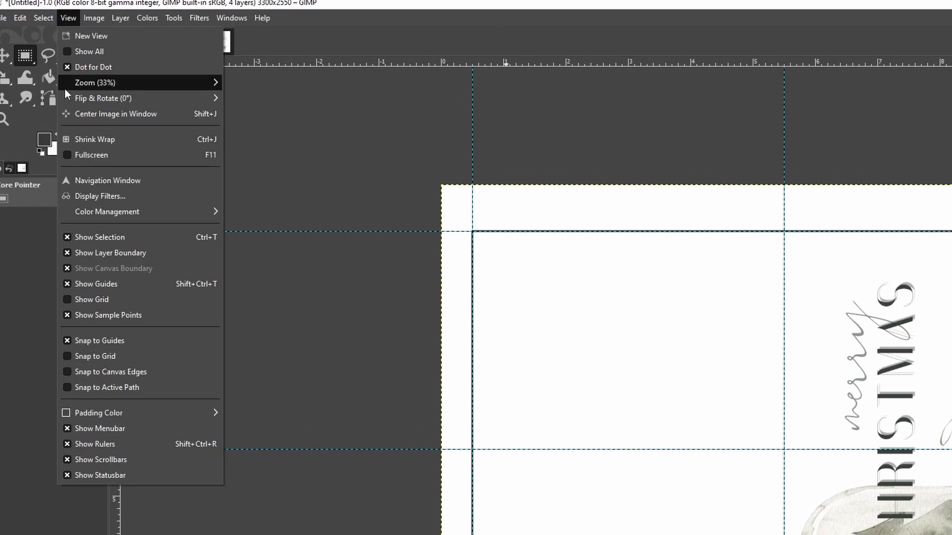
pyautogui.click(68, 285)
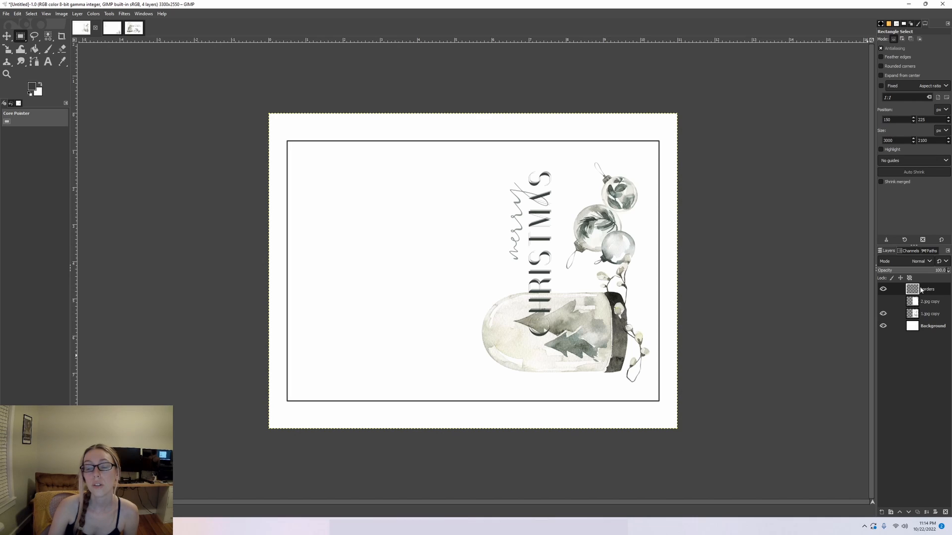
pyautogui.moveTo(896, 271); pyautogui.dragTo(880, 271)
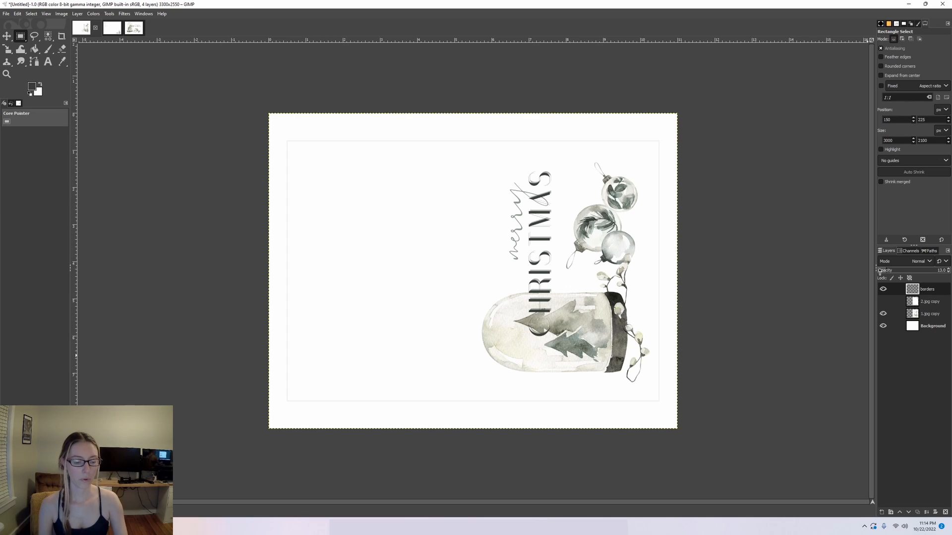
# Export the card front layout to the Downloads folder as "folded card front.jpg" with JPEG quality 100
pyautogui.hotkey('ctrl', 'shift', 'e')
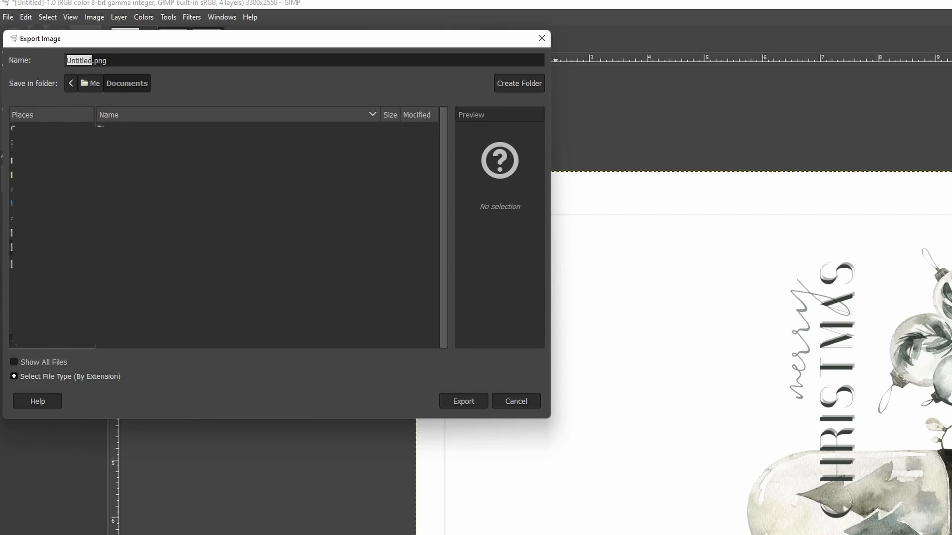
pyautogui.click(39, 264)
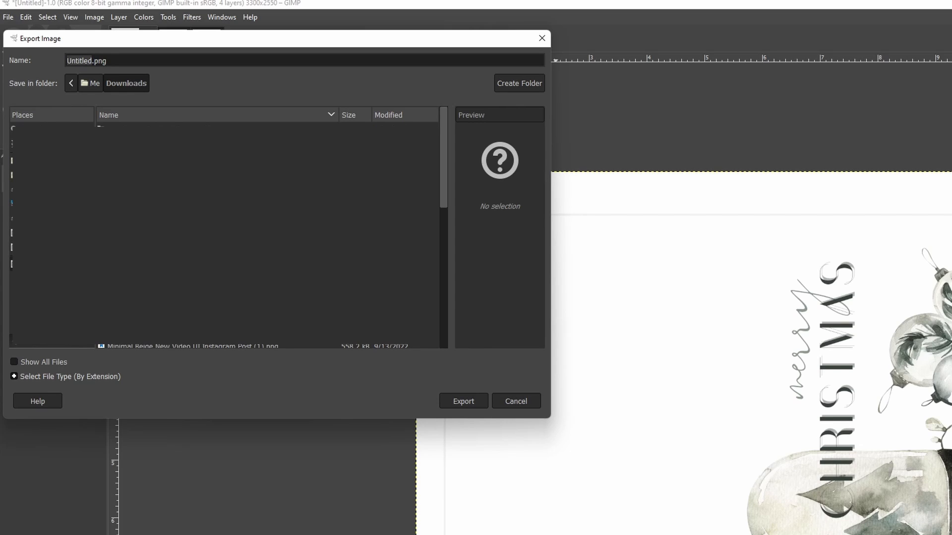
pyautogui.tripleClick(100, 60)
pyautogui.write('folded card front.jpg')
pyautogui.click(474, 399)
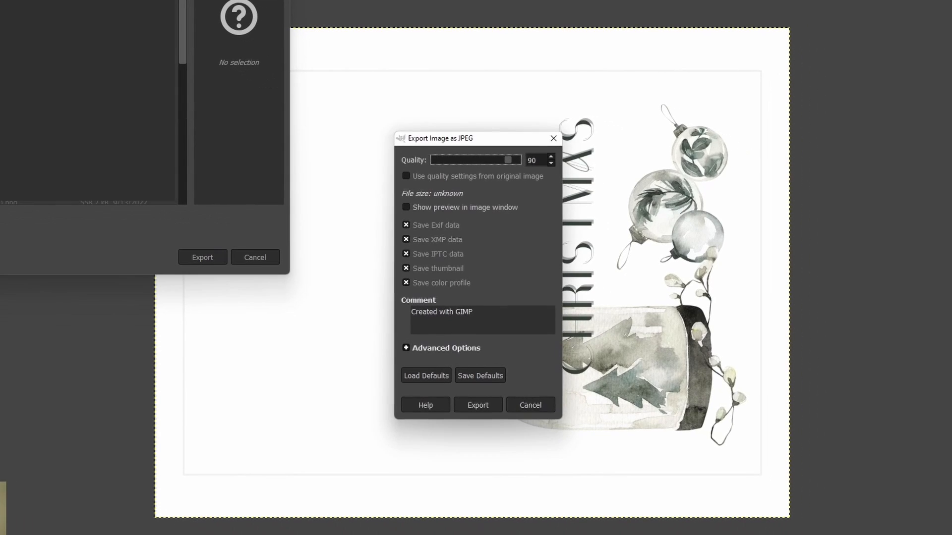
pyautogui.click(549, 158)
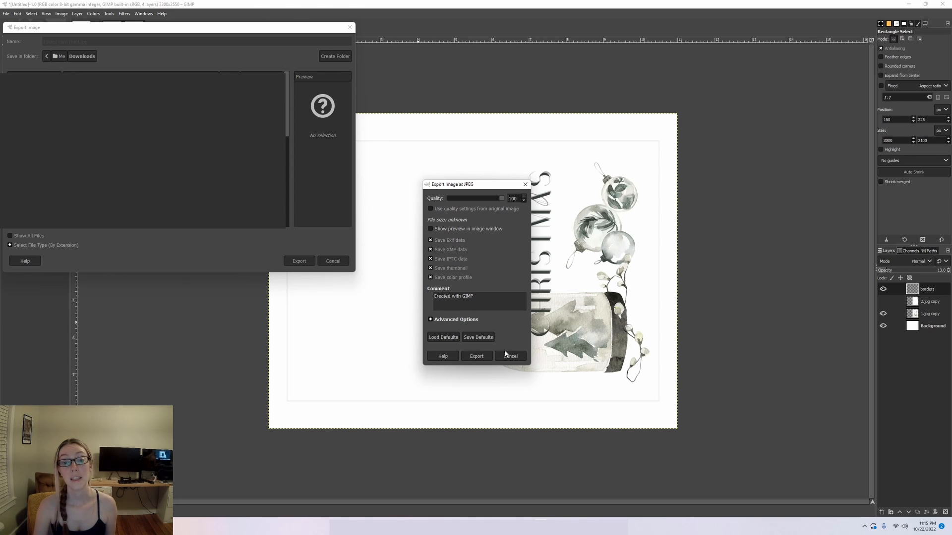
pyautogui.click(491, 404)
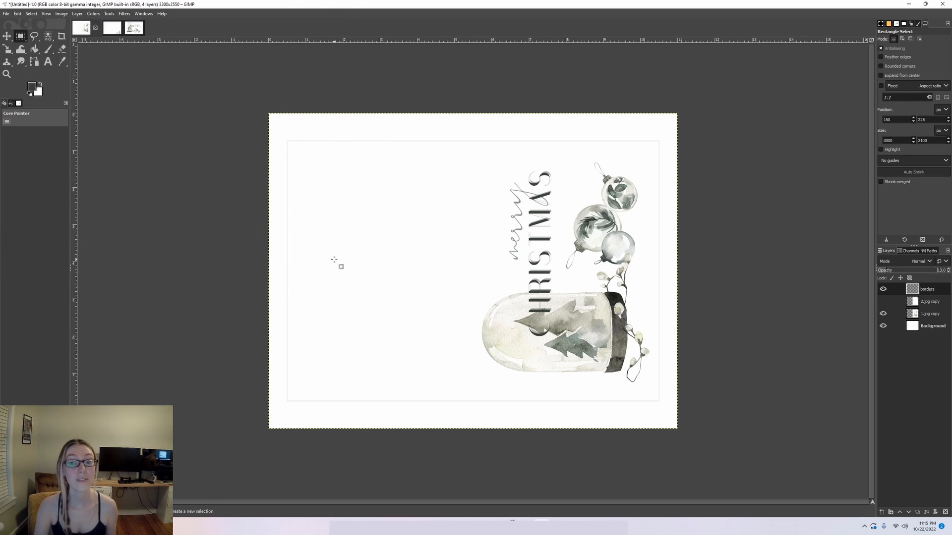
# Hide the 1.jpg copy layer and show the 2.jpg copy layer for the card inside
pyautogui.click(882, 314)
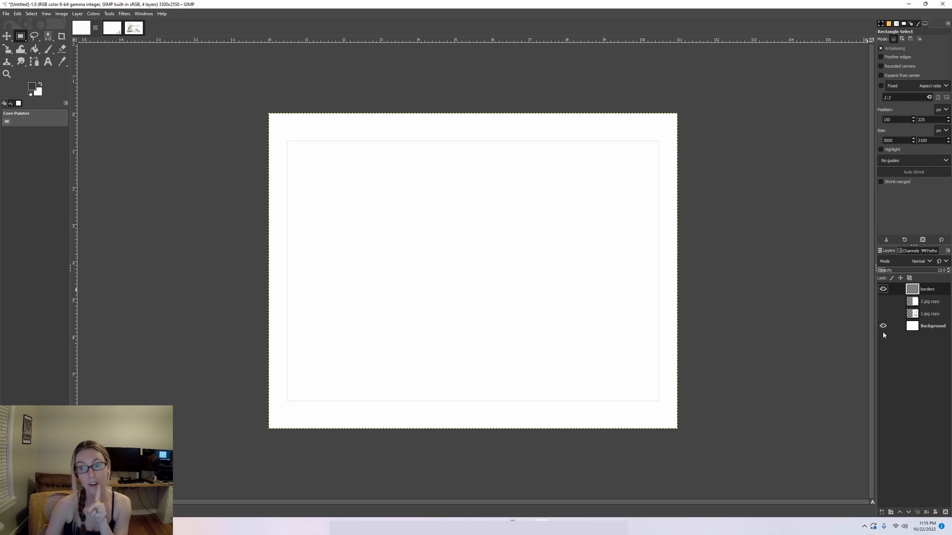
pyautogui.click(883, 301)
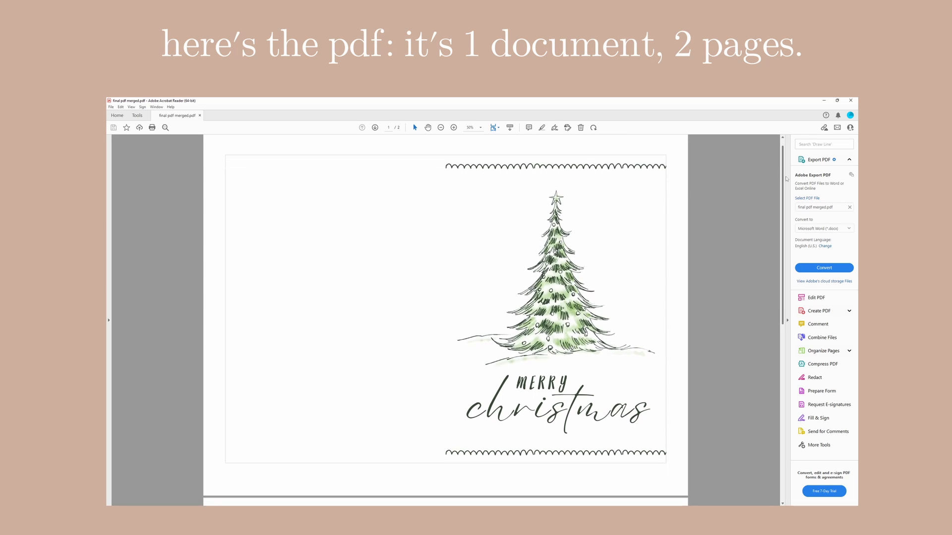
# View the second page of the merged card PDF in Adobe Acrobat Reader
pyautogui.moveTo(785, 178); pyautogui.dragTo(771, 362)
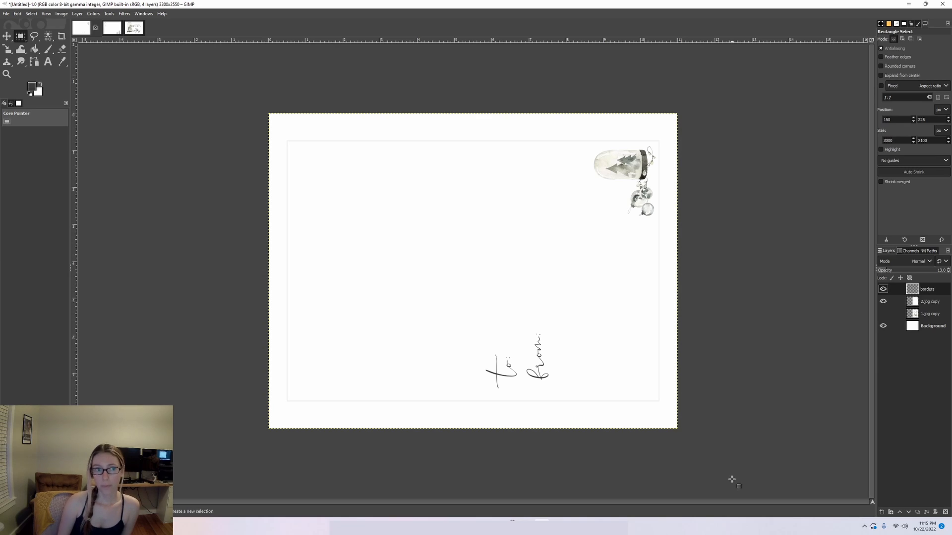
# Switch to the standalone 1.jpg card front image in GIMP
pyautogui.click(134, 28)
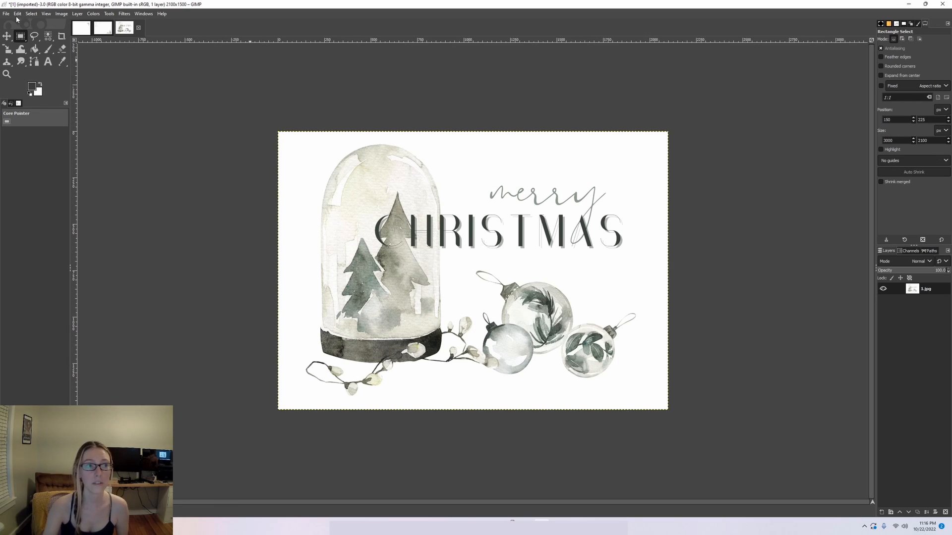
pyautogui.click(63, 15)
pyautogui.click(88, 111)
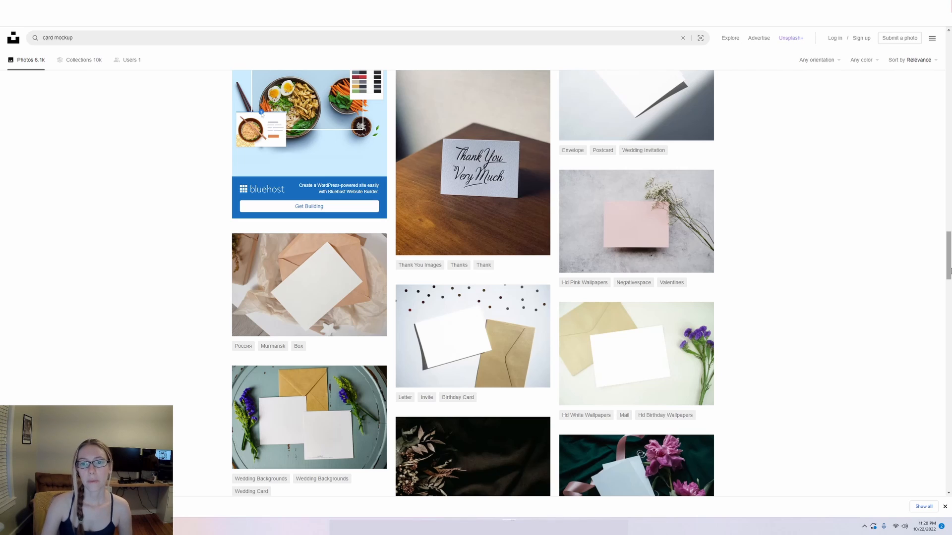
# Browse the card mockup photos on Unsplash and download the blank white paper with red berries on dark wood
pyautogui.scroll(4, 892, 286)
pyautogui.scroll(3, 900, 307)
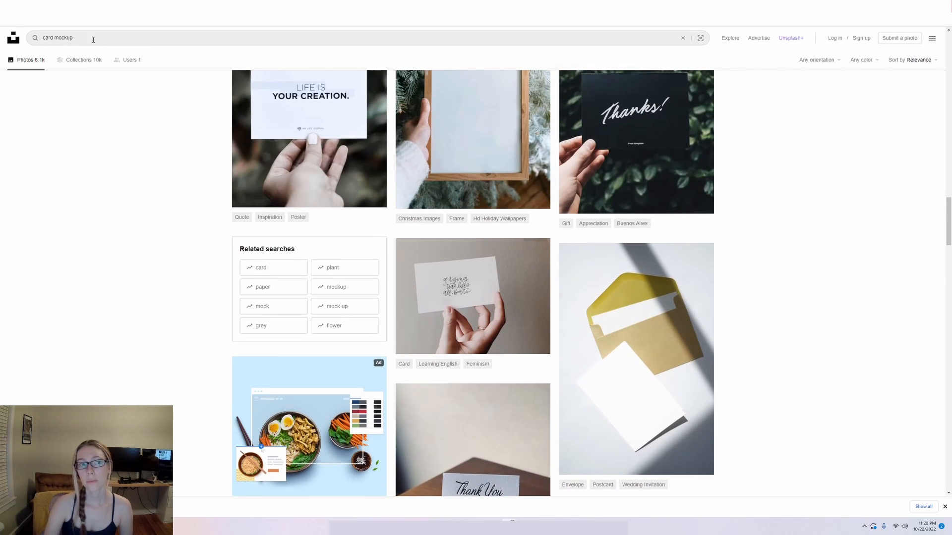
pyautogui.tripleClick(94, 38)
pyautogui.click(124, 184)
pyautogui.scroll(-15, 582, 286)
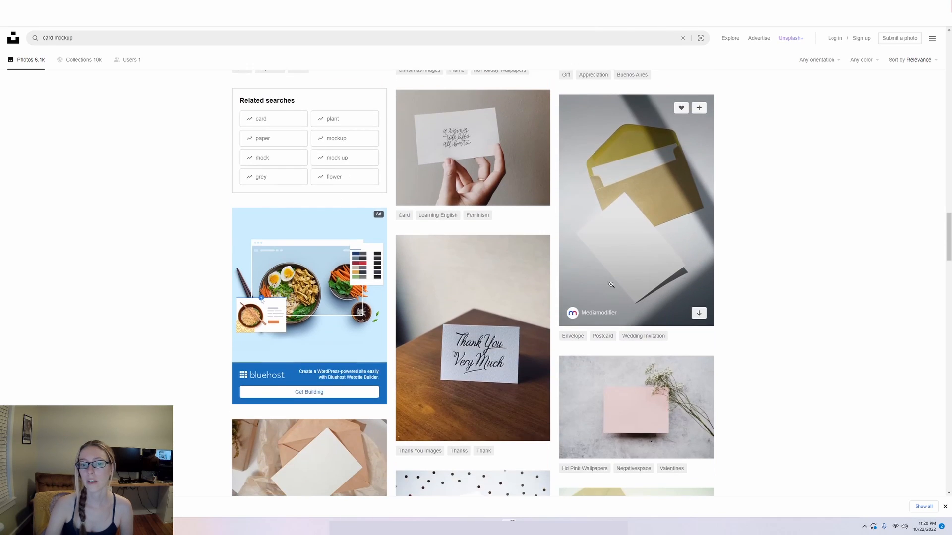
pyautogui.scroll(-2, 669, 286)
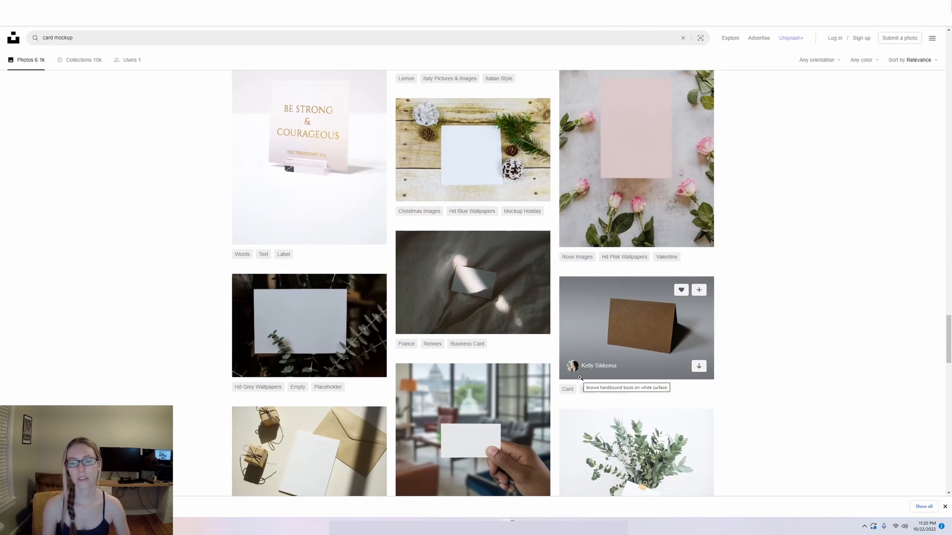
pyautogui.scroll(-3, 579, 378)
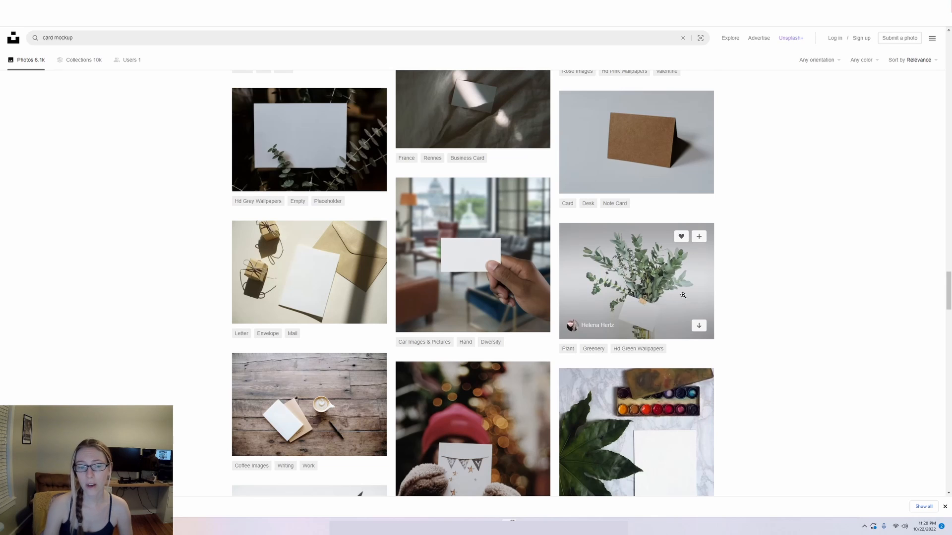
pyautogui.scroll(-12, 687, 306)
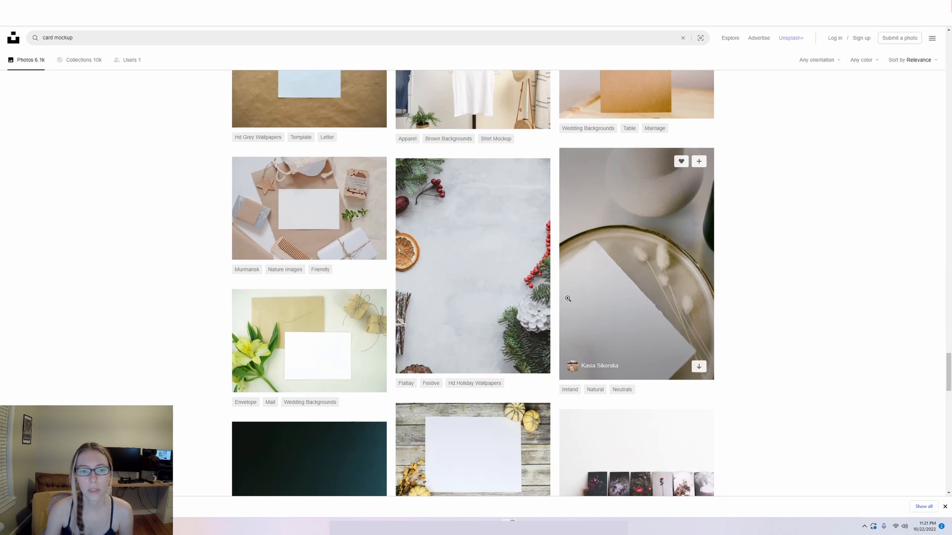
pyautogui.scroll(-4, 567, 299)
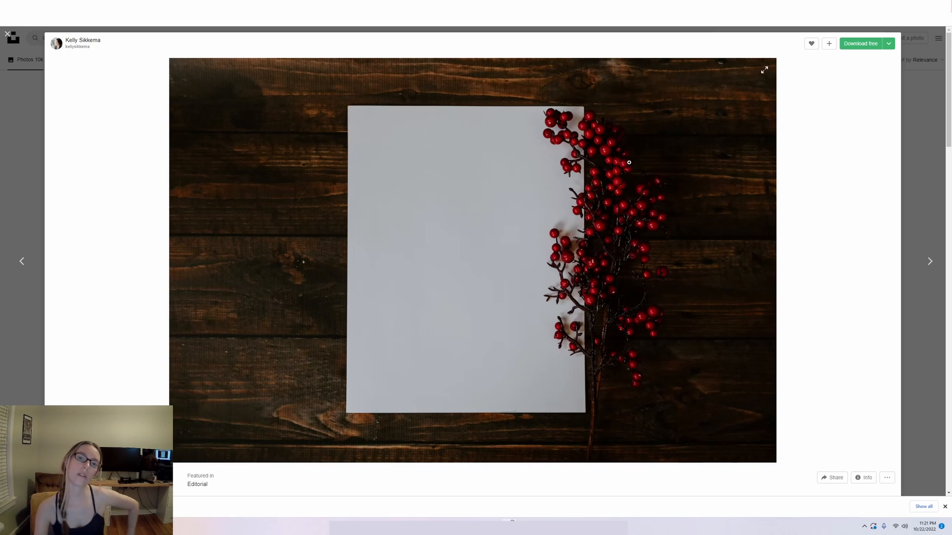
pyautogui.click(873, 44)
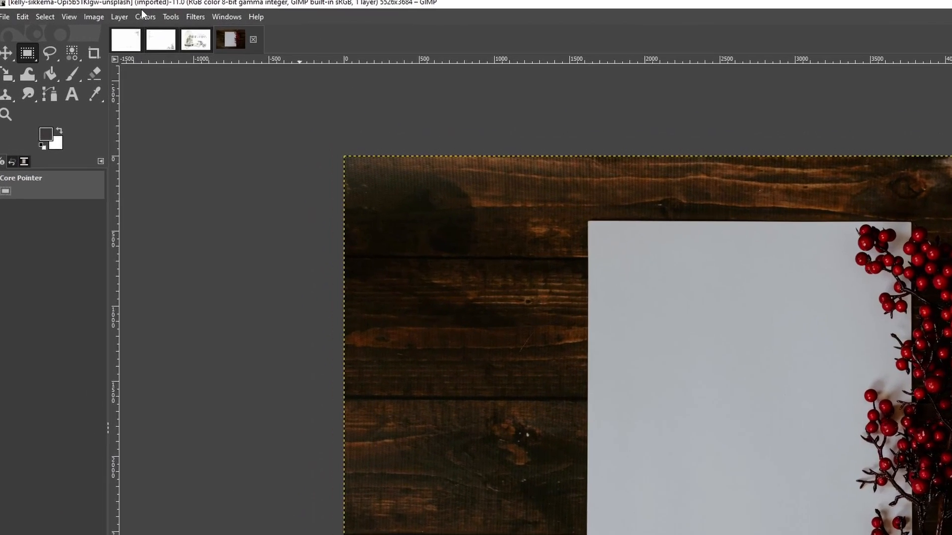
# Brighten the red-berry mockup photo in GIMP by raising its exposure to about 1
pyautogui.click(93, 13)
pyautogui.click(177, 119)
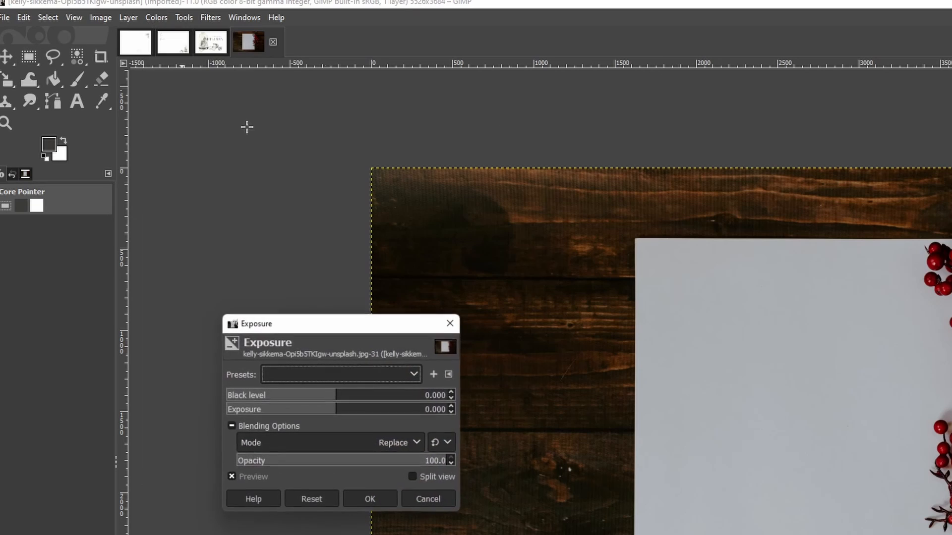
pyautogui.click(349, 410)
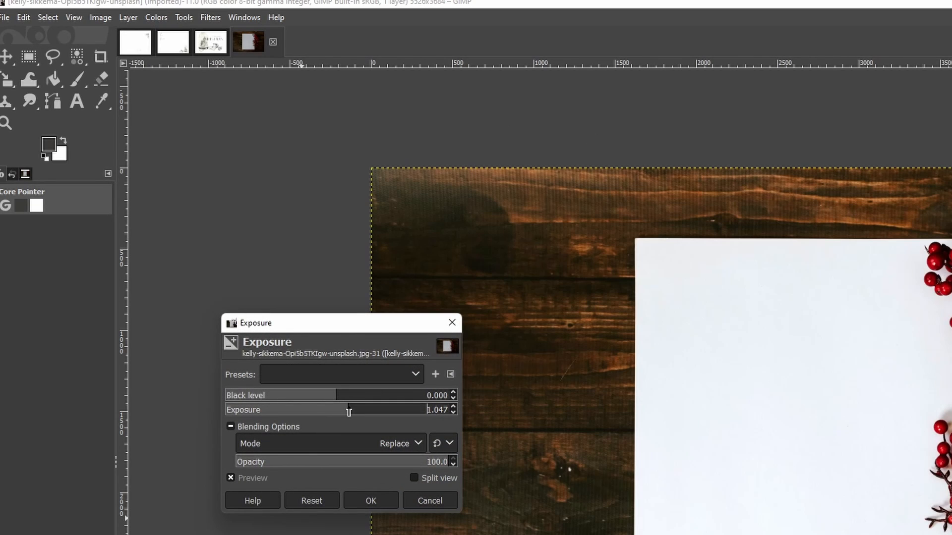
pyautogui.moveTo(342, 410); pyautogui.dragTo(351, 410)
pyautogui.click(372, 501)
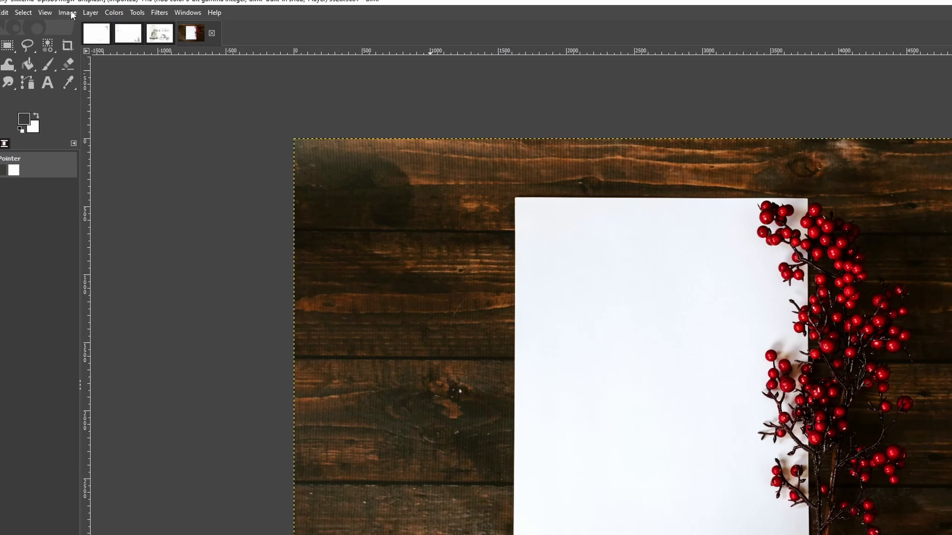
# Rotate the mockup photo 90° counter-clockwise and crop it to 3684 × 3756 px around the blank paper
pyautogui.click(62, 14)
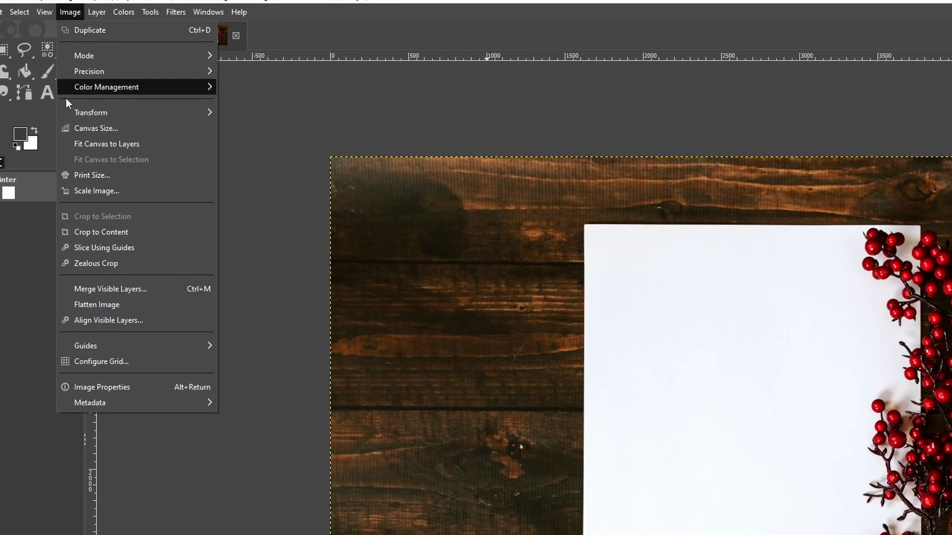
pyautogui.moveTo(156, 115)
pyautogui.click(263, 169)
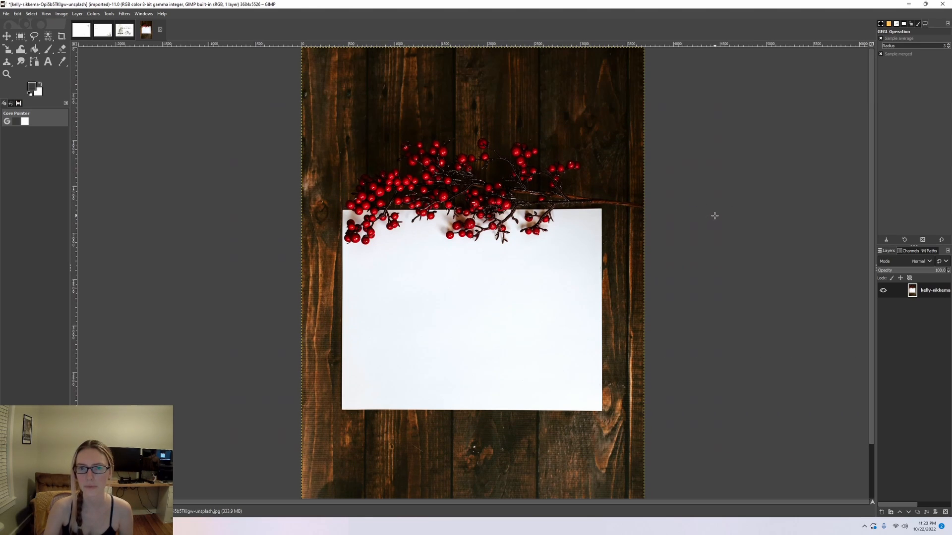
pyautogui.click(63, 37)
pyautogui.moveTo(302, 124); pyautogui.dragTo(642, 468)
pyautogui.press('Return')
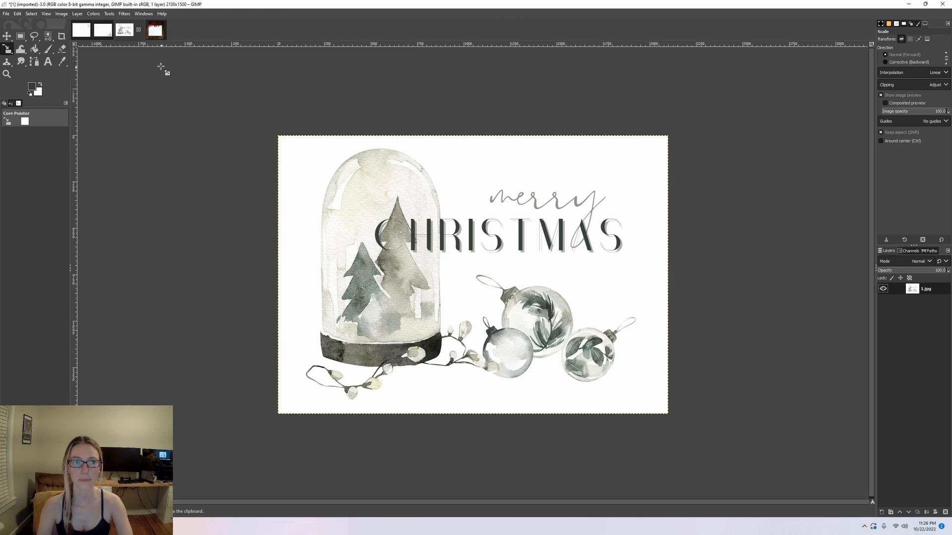
# Paste the copied card front into the red-berry mockup photo and turn the floating selection into a new layer
pyautogui.click(155, 30)
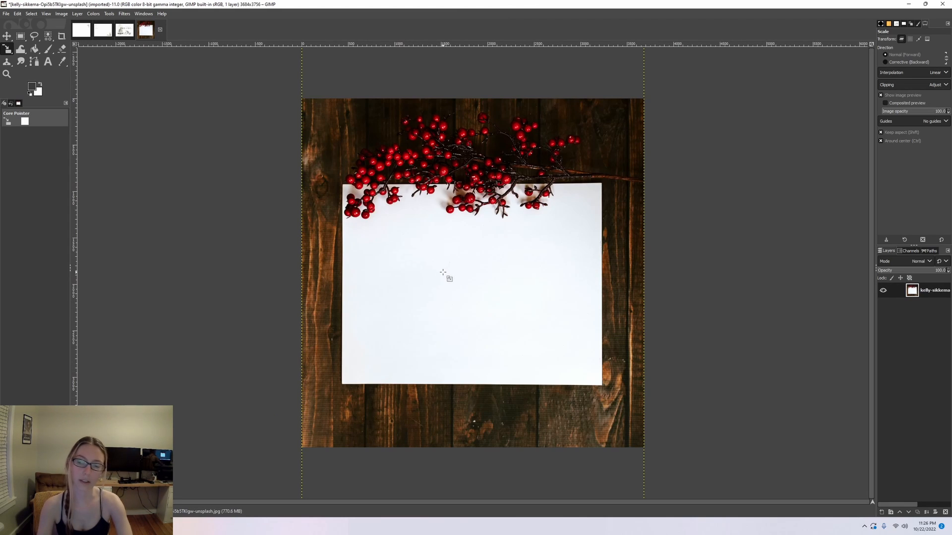
pyautogui.hotkey('ctrl', 'v')
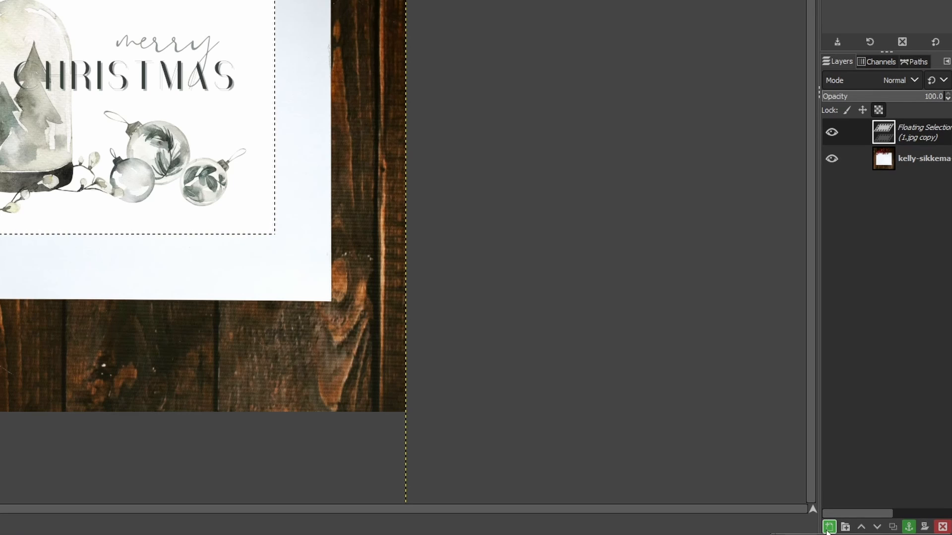
pyautogui.click(828, 528)
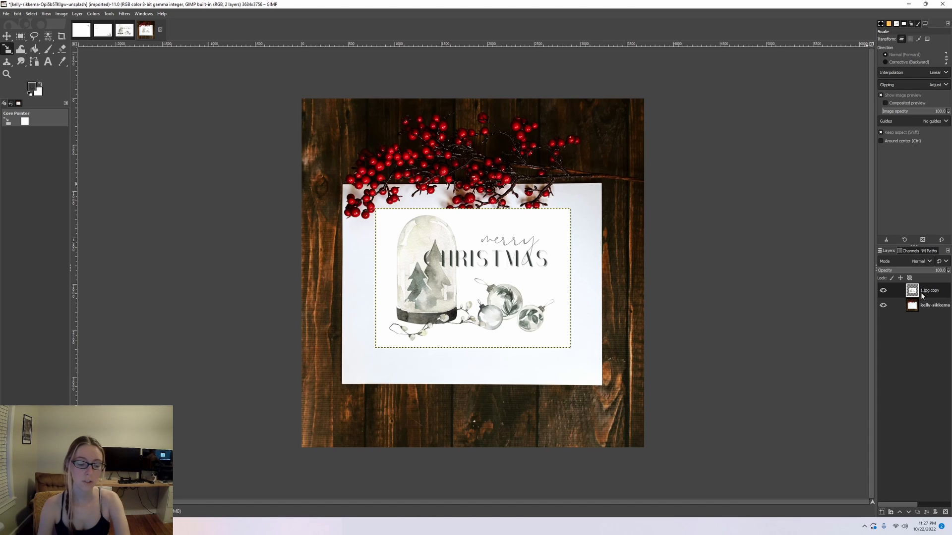
# Scale the pasted card front layer proportionally to about 2803 × 2002 px so that it spans the blank paper's width
pyautogui.hotkey('shift', 's')
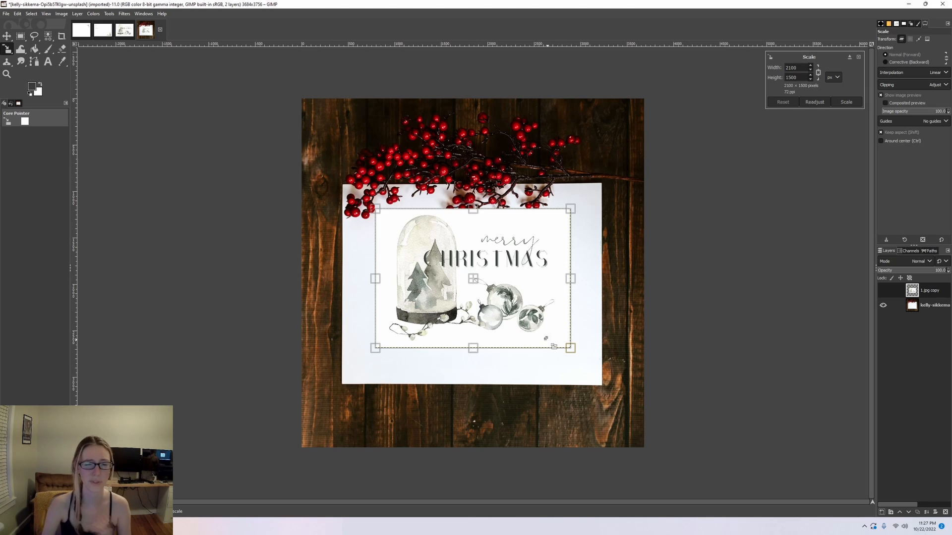
pyautogui.moveTo(553, 346); pyautogui.dragTo(598, 371)
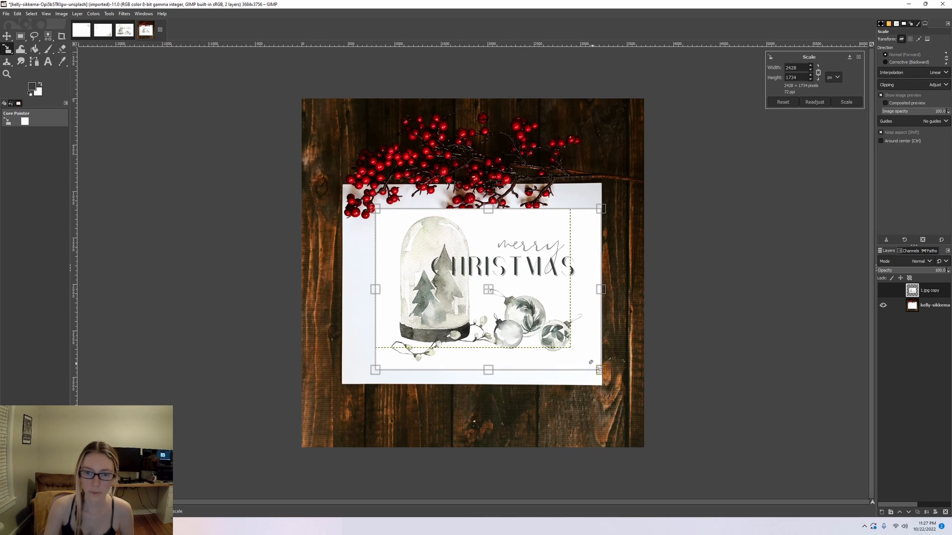
pyautogui.moveTo(381, 221); pyautogui.dragTo(348, 201)
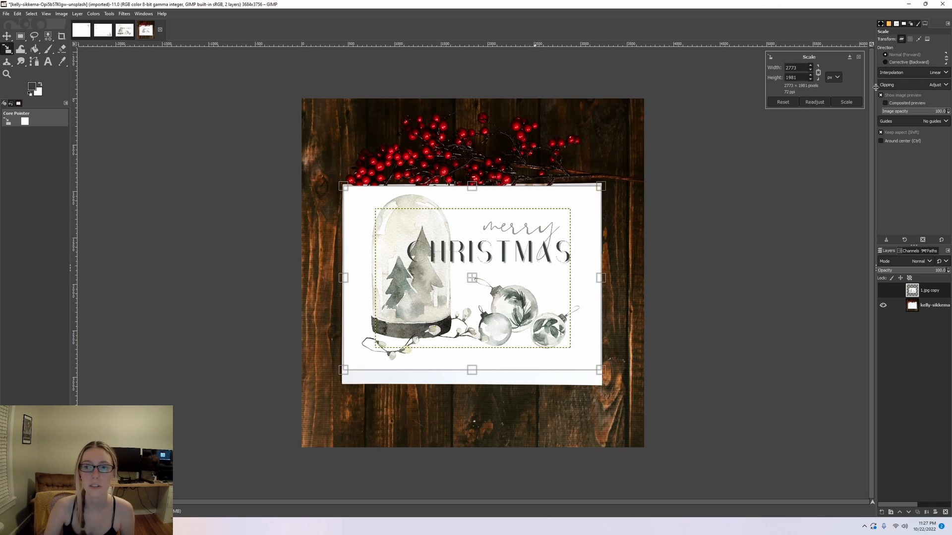
pyautogui.click(845, 102)
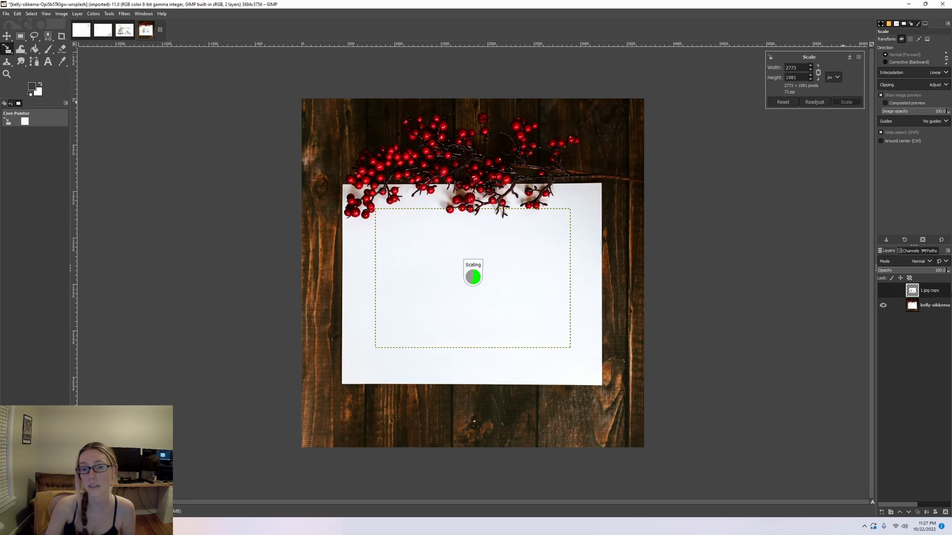
pyautogui.click(585, 239)
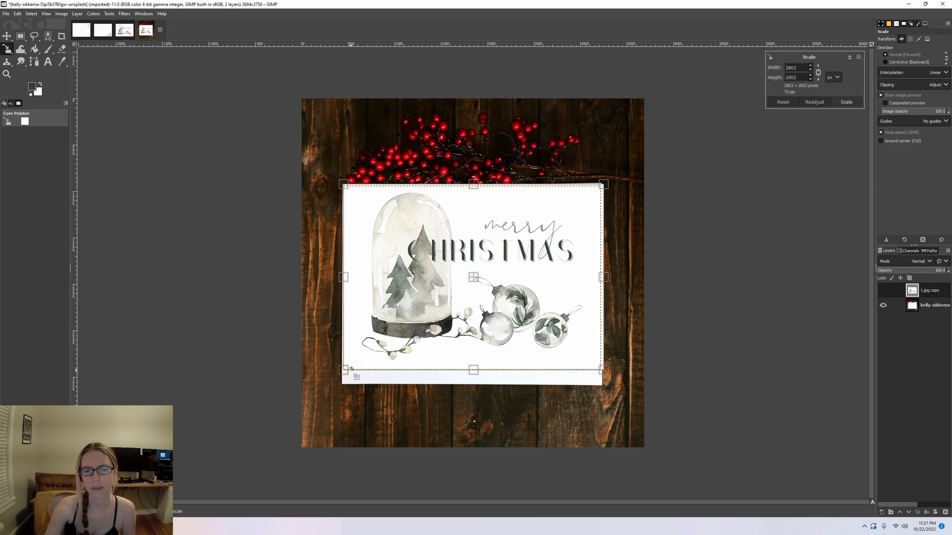
pyautogui.moveTo(349, 367); pyautogui.dragTo(346, 364)
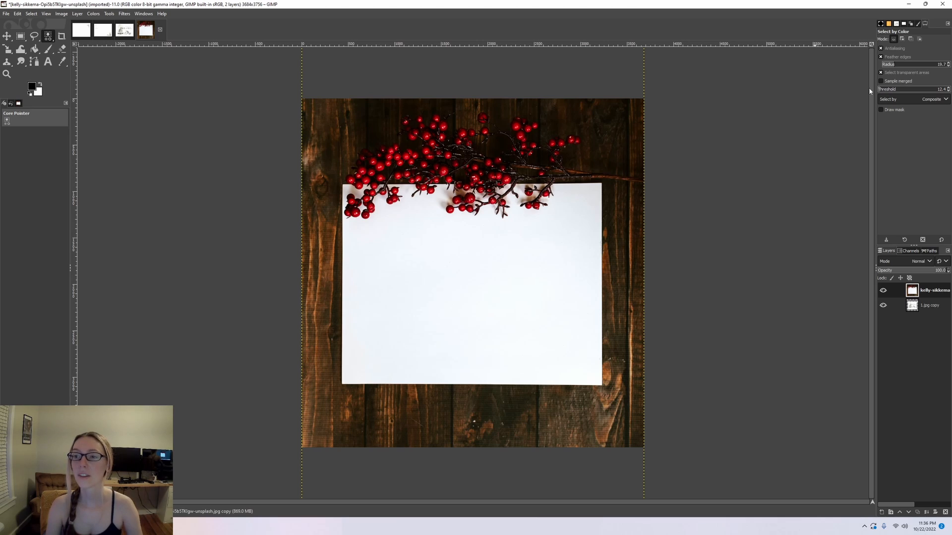
# Select the white area of the blank paper on the mockup photo layer by color
pyautogui.click(31, 14)
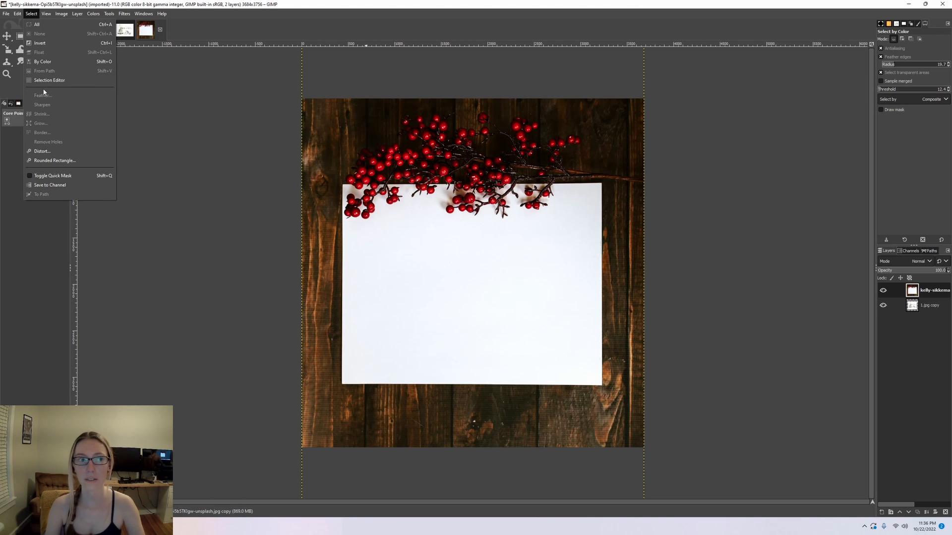
pyautogui.click(56, 62)
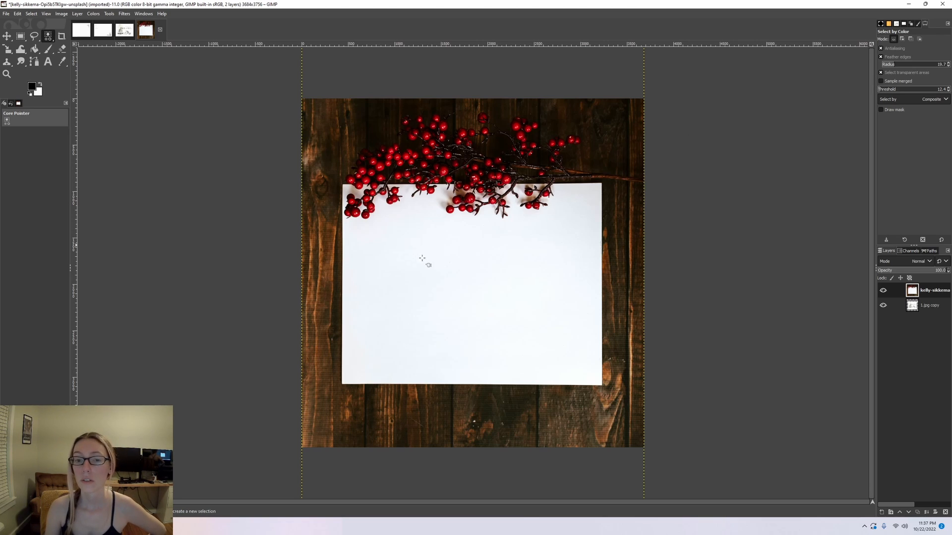
pyautogui.click(469, 287)
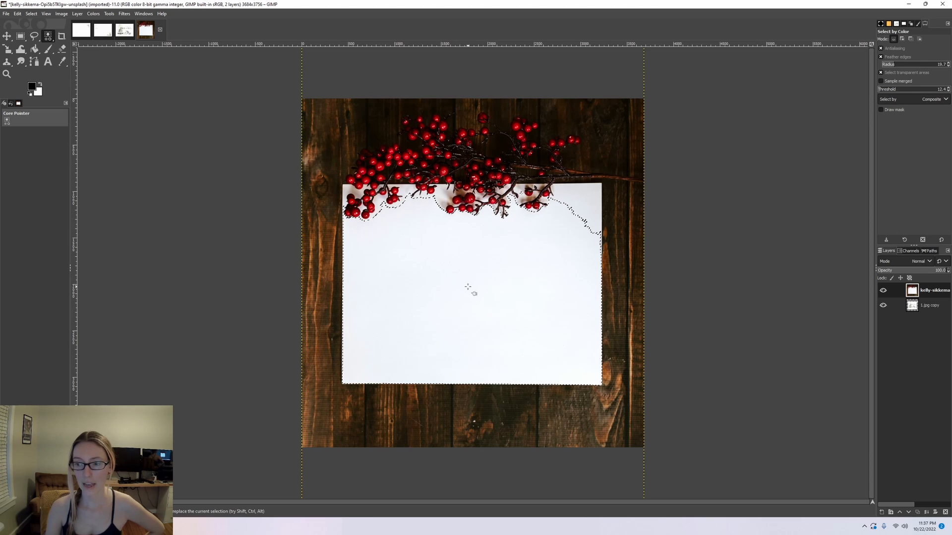
# Add an alpha channel to the mockup photo layer, delete the selected white paper area and clear the selection
pyautogui.rightClick(928, 293)
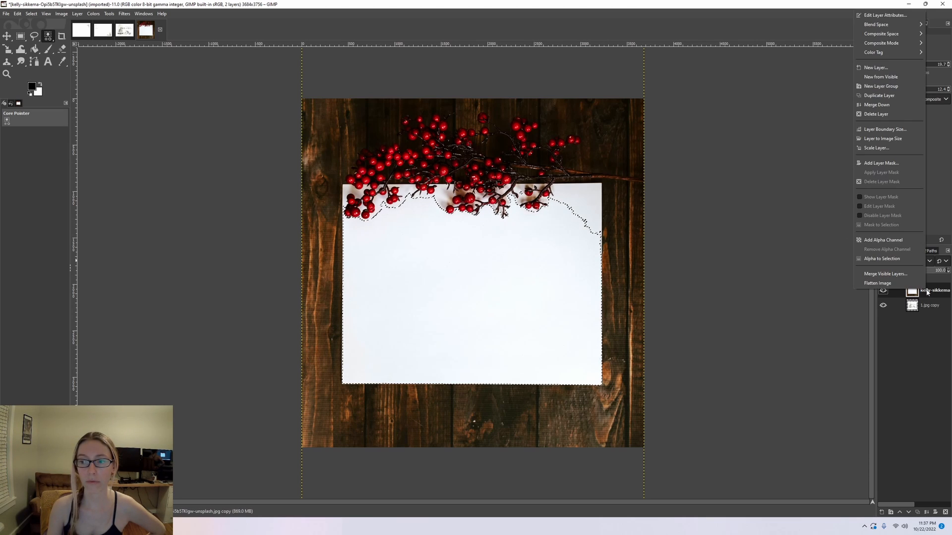
pyautogui.click(887, 243)
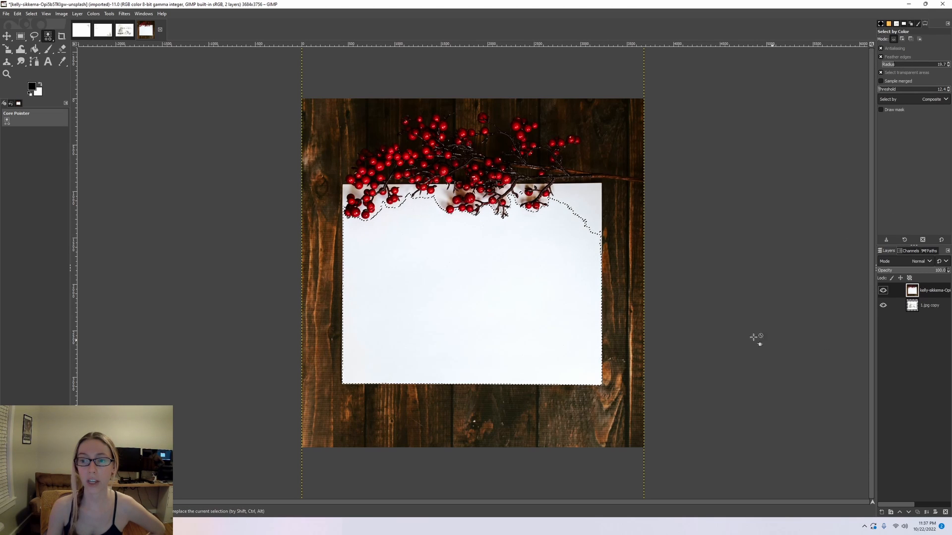
pyautogui.press('Delete')
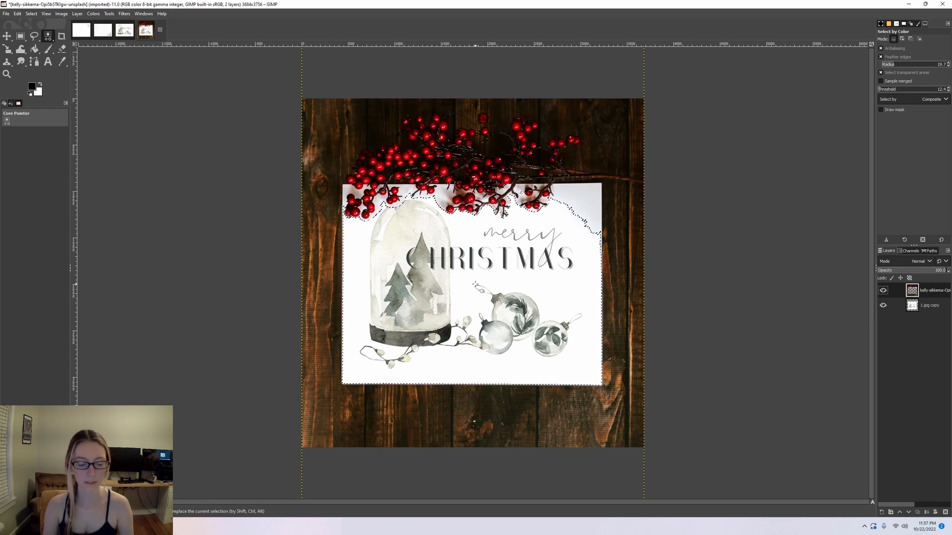
pyautogui.hotkey('ctrl', 'shift', 'a')
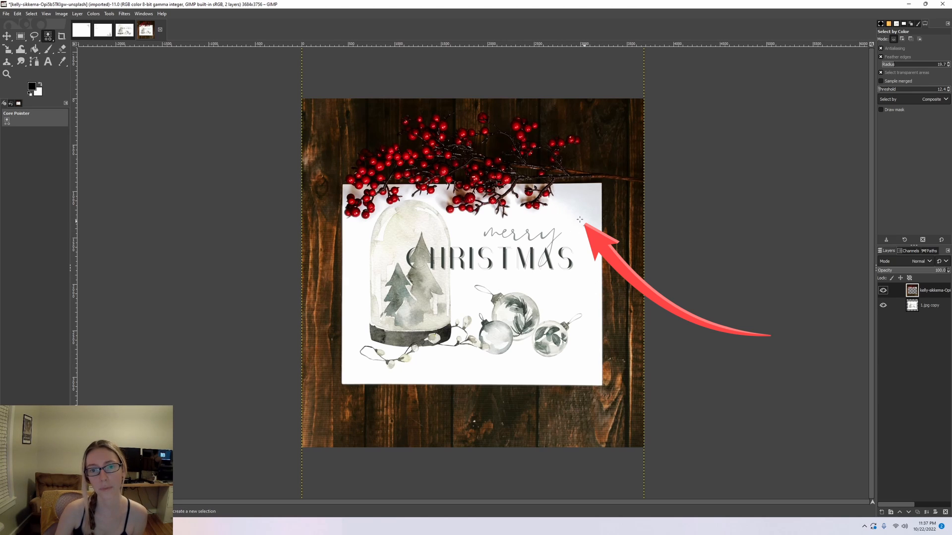
# Soften the shadow edge near the paper's upper-right corner using the Eraser with the 2. Hardness 025 brush at size 291, hardness 7 and force 9
pyautogui.click(62, 49)
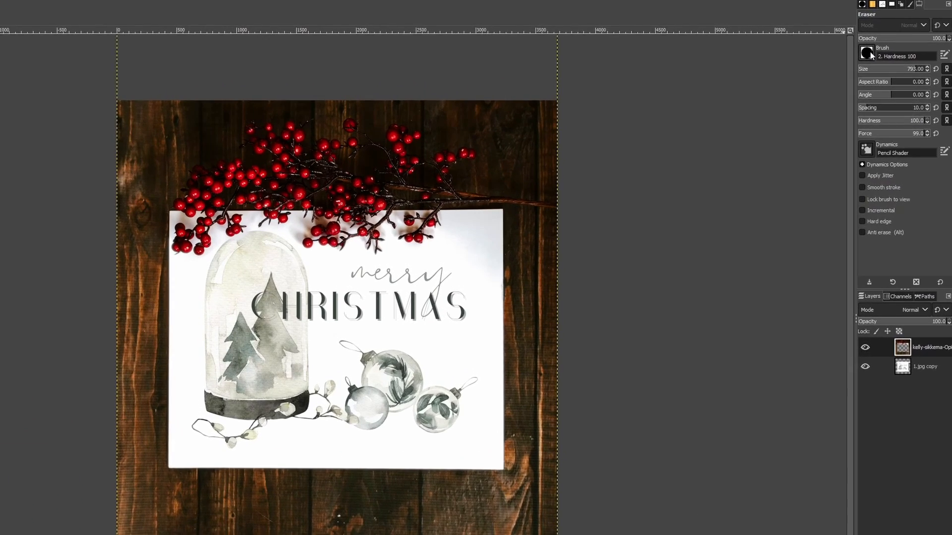
pyautogui.click(885, 62)
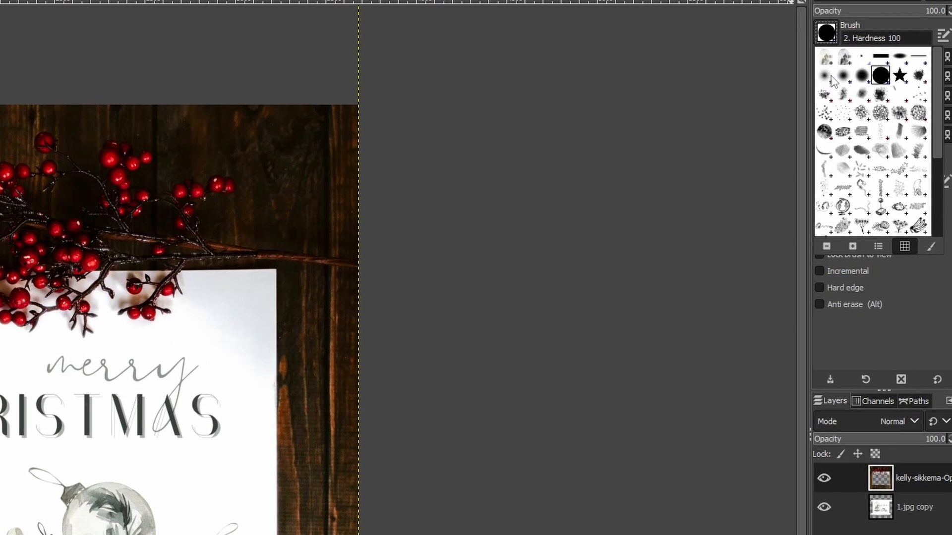
pyautogui.click(831, 75)
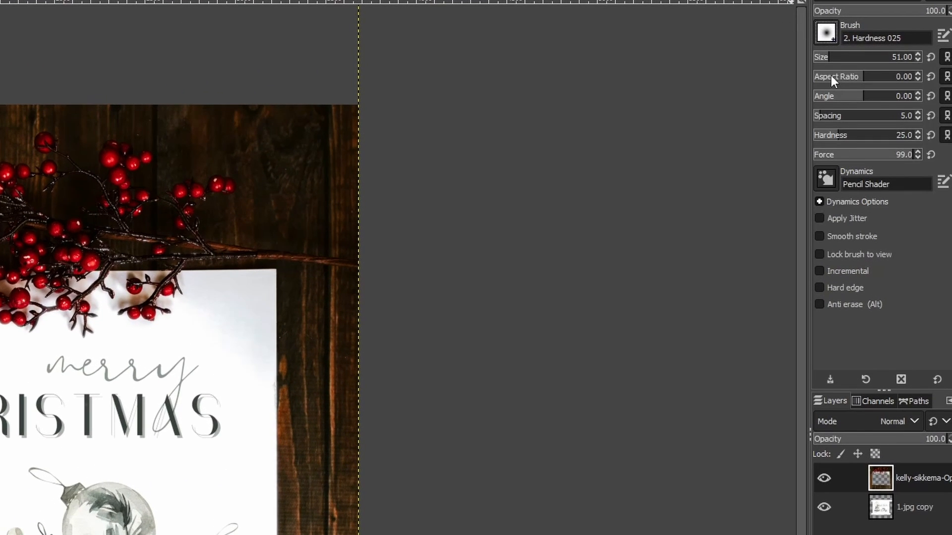
pyautogui.click(836, 155)
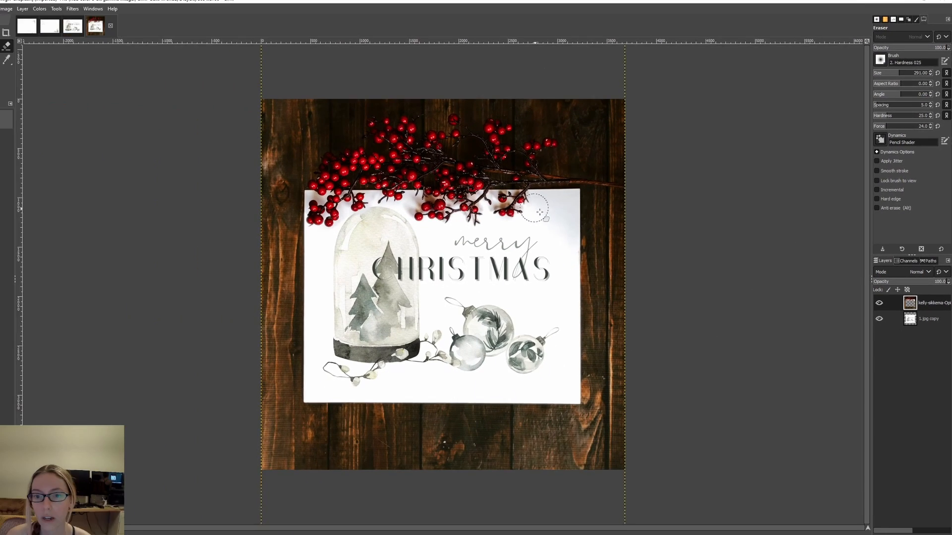
pyautogui.moveTo(308, 422); pyautogui.dragTo(281, 368)
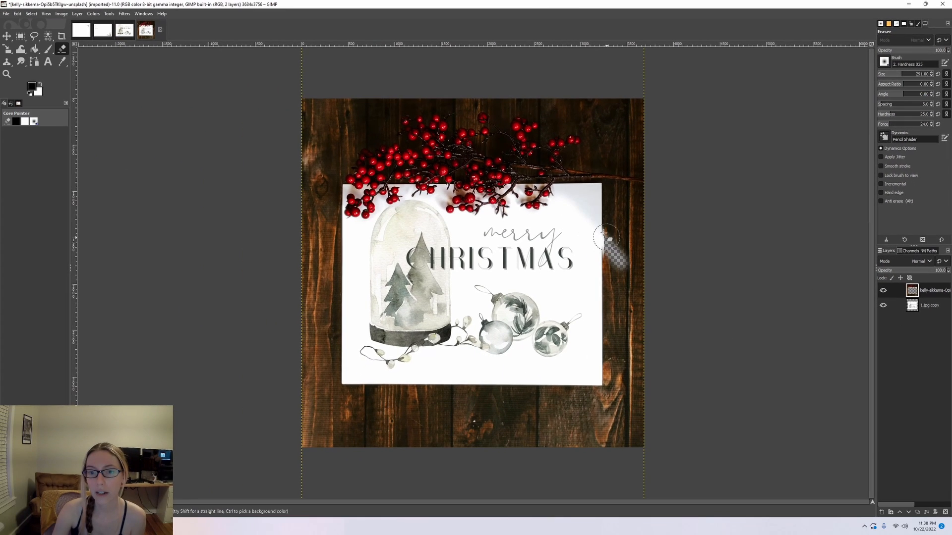
pyautogui.hotkey('ctrl', 'z')
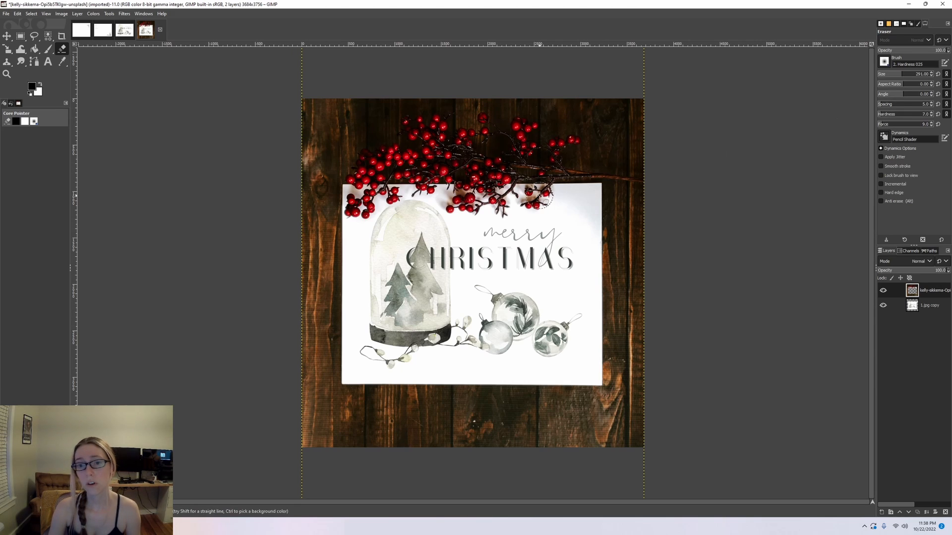
pyautogui.moveTo(578, 199)
pyautogui.mouseDown()
pyautogui.moveTo(568, 202)
pyautogui.moveTo(586, 225)
pyautogui.mouseUp()
pyautogui.hotkey('ctrl', 'z')
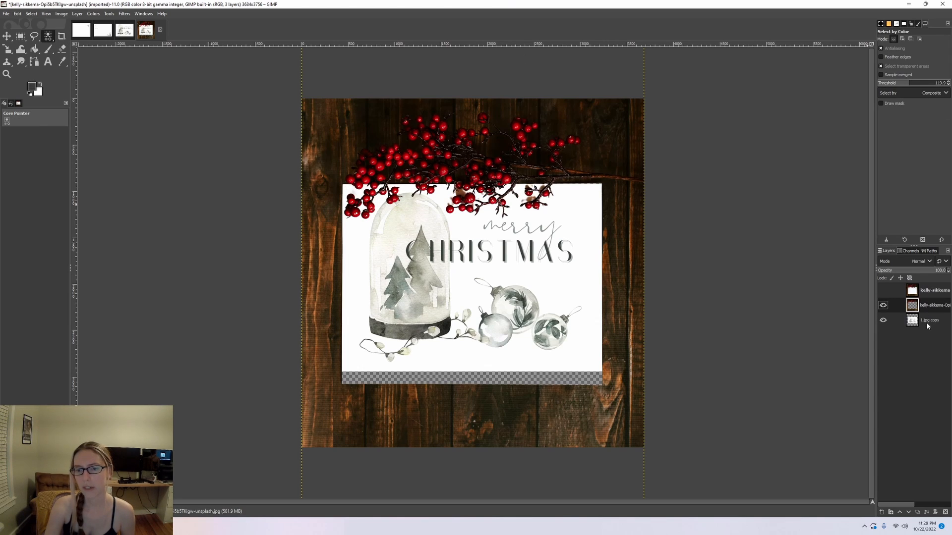
# Move the card front layer slightly down so that it sits vertically centered on the paper opening
pyautogui.click(928, 324)
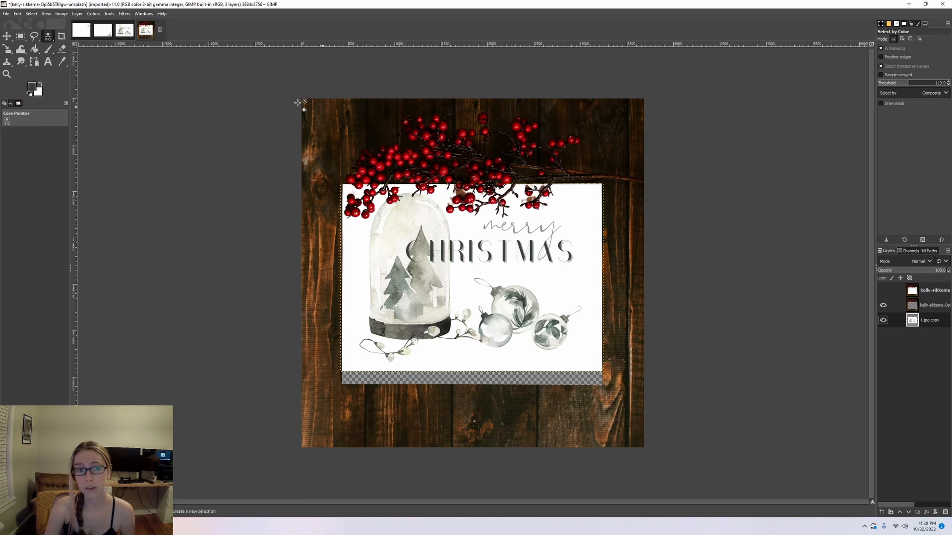
pyautogui.click(7, 36)
pyautogui.moveTo(489, 307); pyautogui.dragTo(490, 314)
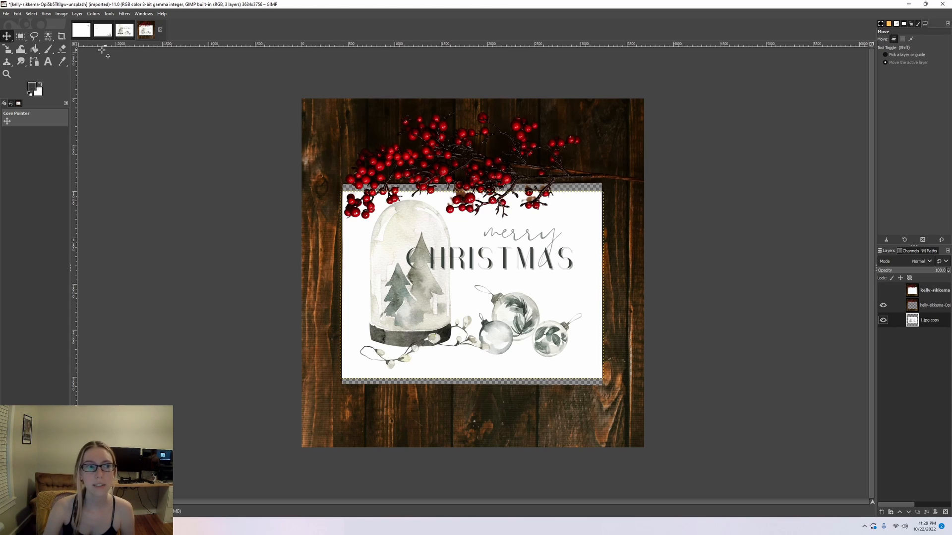
# Expand the card front layer to image size and paint the transparent gaps above and below the design white
pyautogui.click(48, 48)
pyautogui.click(41, 85)
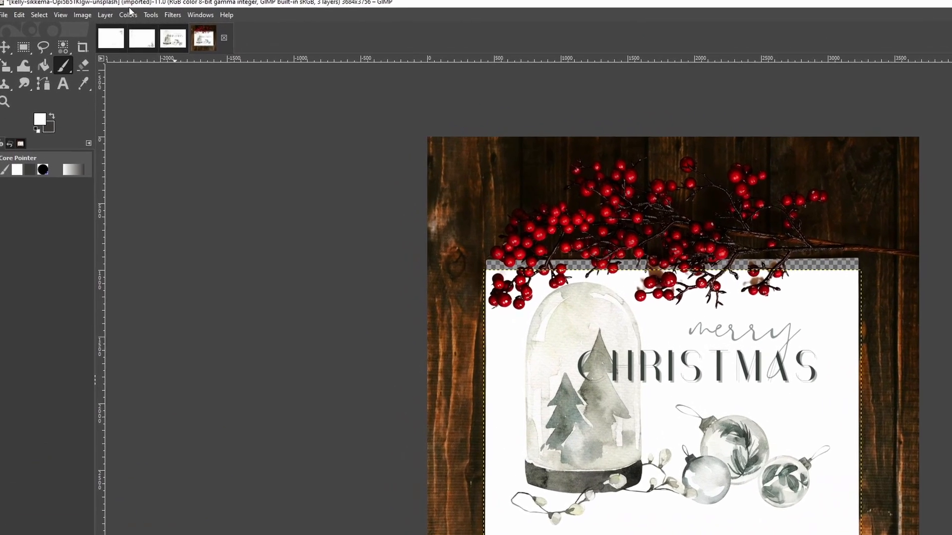
pyautogui.click(78, 14)
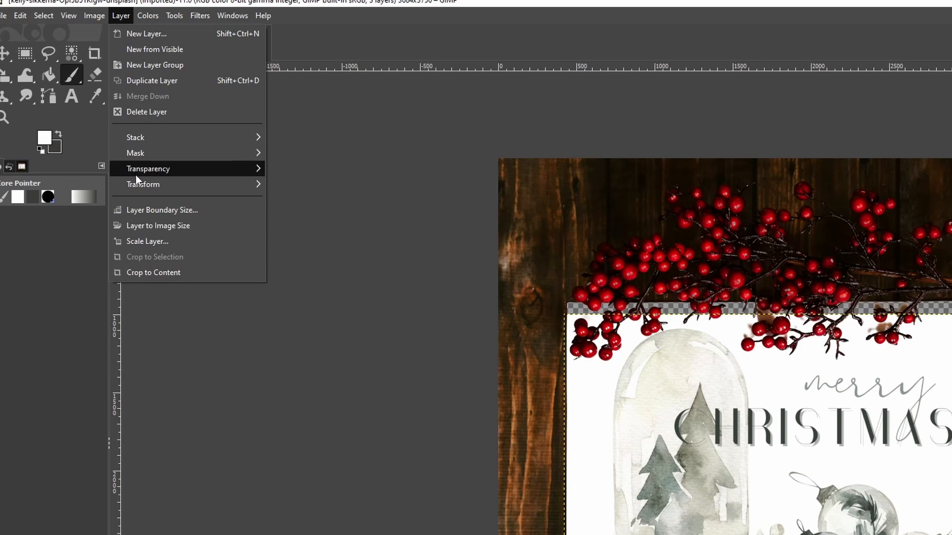
pyautogui.click(163, 228)
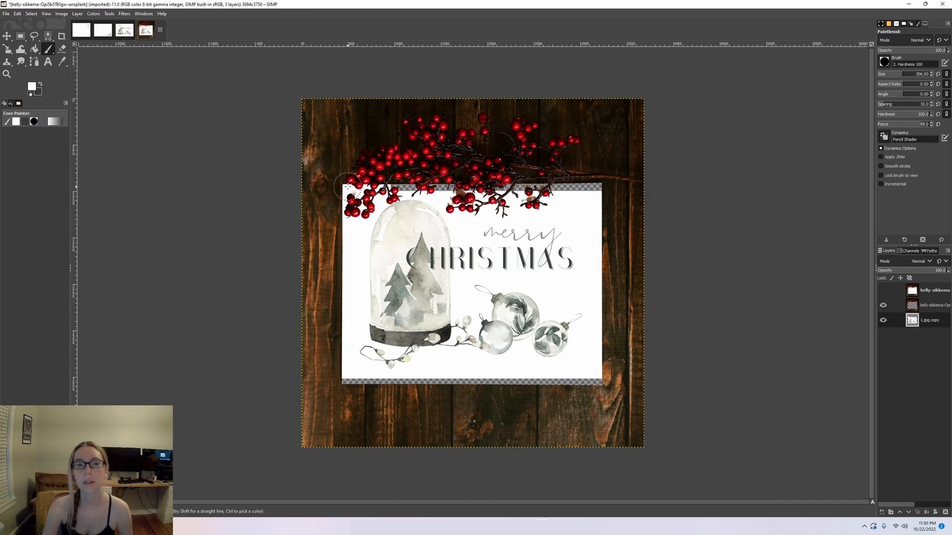
pyautogui.click(882, 305)
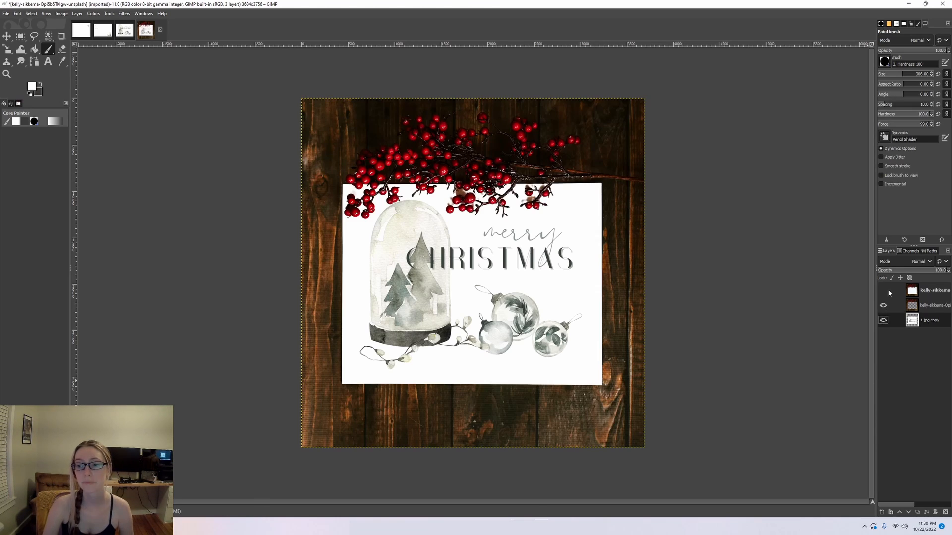
# Toggle the visibility of the mockup photo layer and the card front layer to examine how they overlap
pyautogui.click(883, 291)
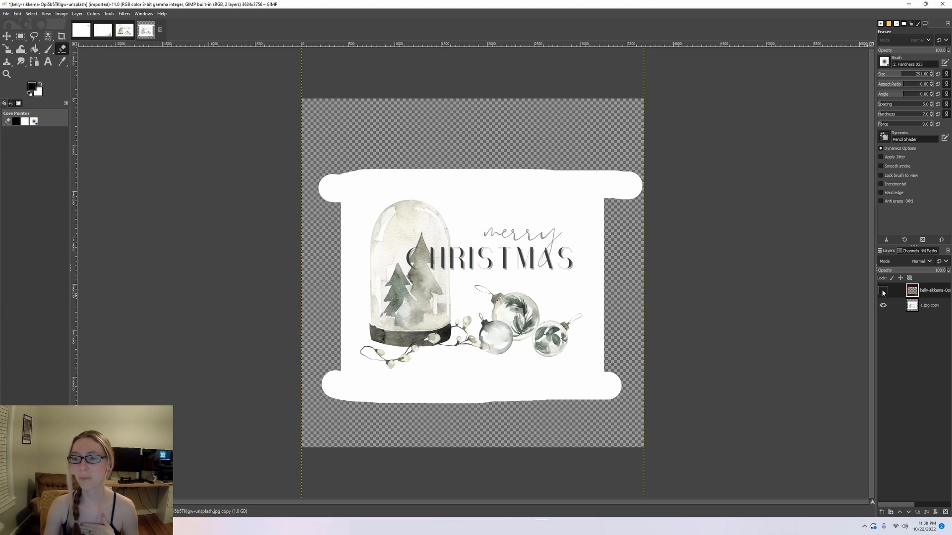
pyautogui.click(882, 292)
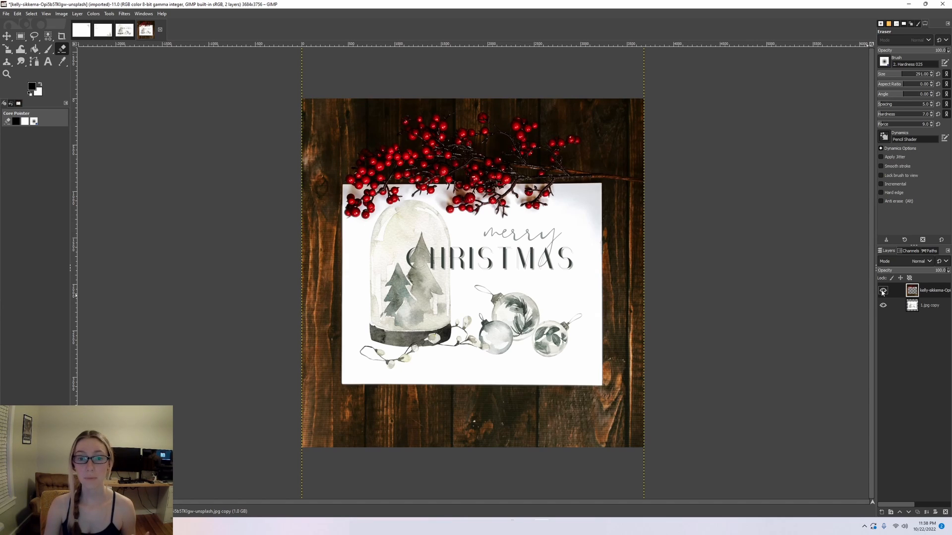
pyautogui.click(883, 306)
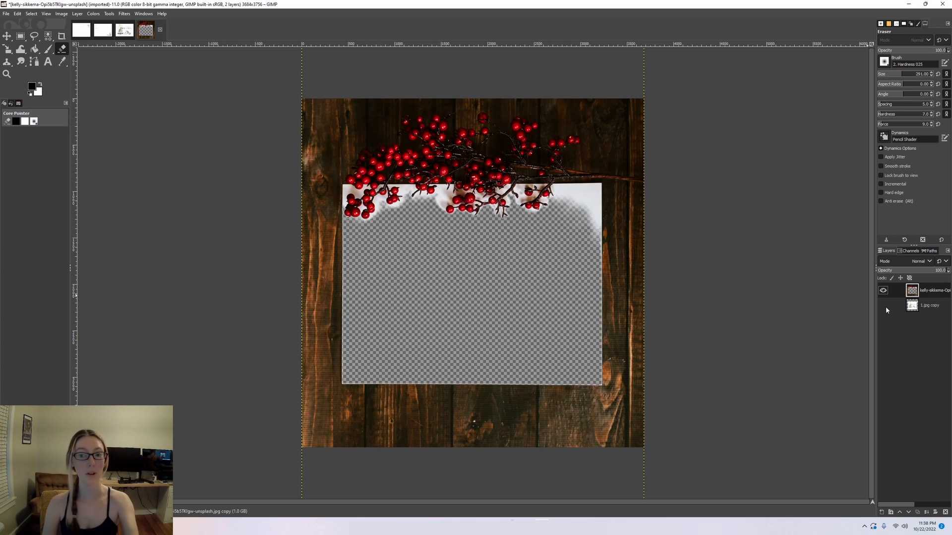
pyautogui.click(883, 306)
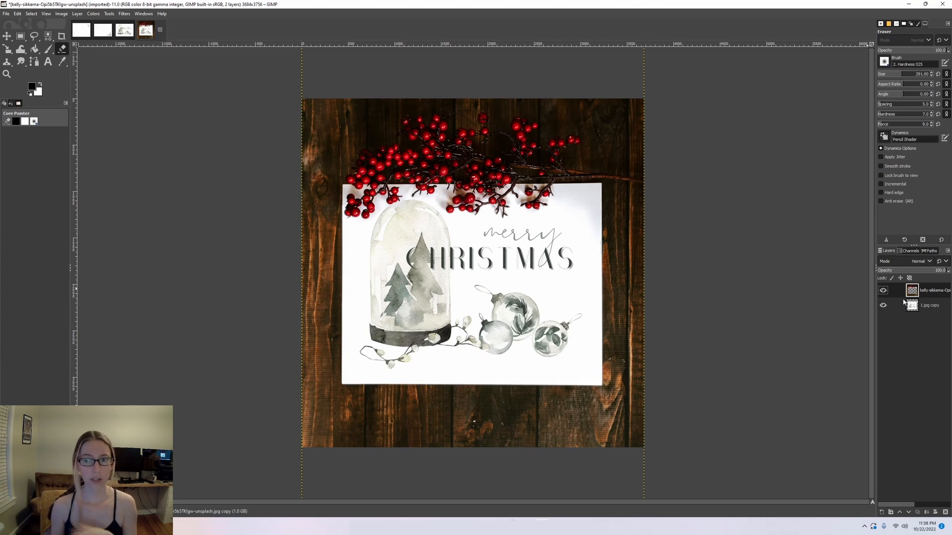
# Lower the exposure of the card front layer to -0.233
pyautogui.click(918, 307)
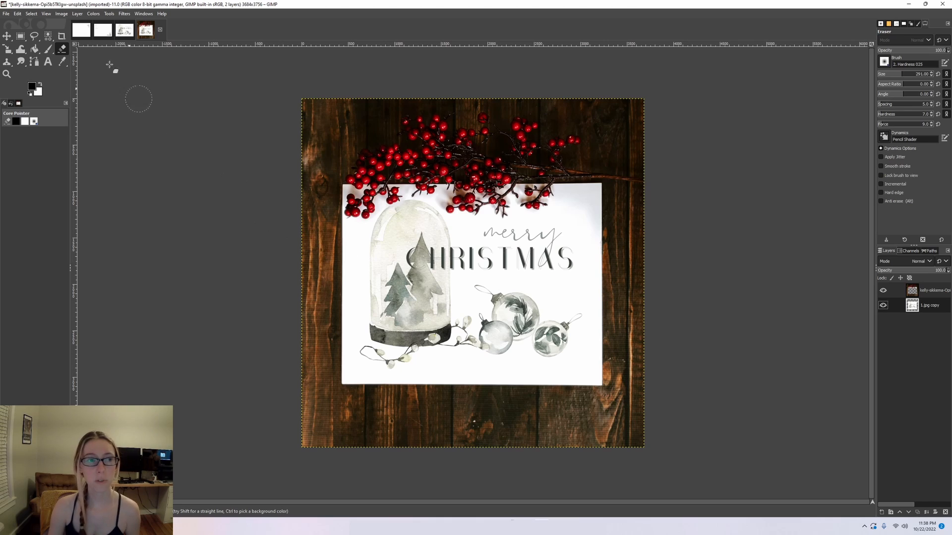
pyautogui.click(93, 13)
pyautogui.click(106, 71)
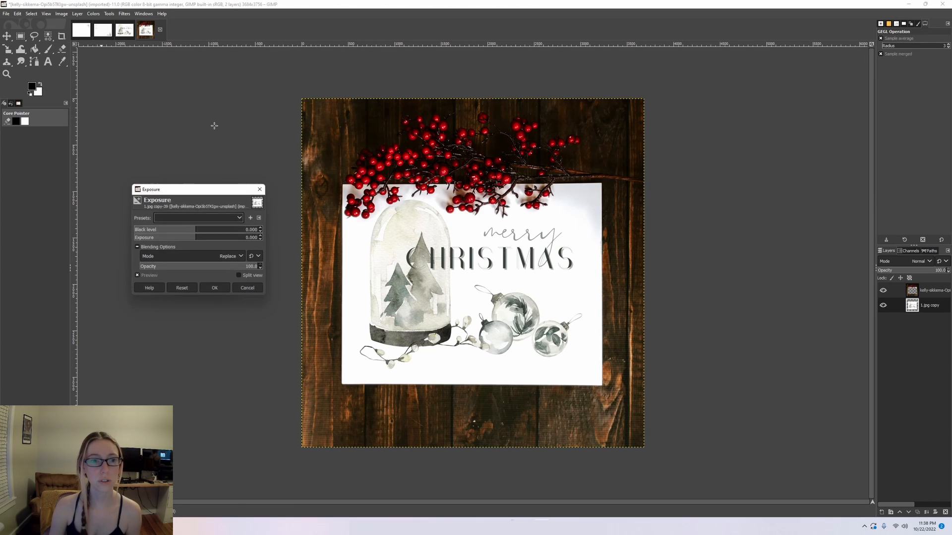
pyautogui.click(194, 238)
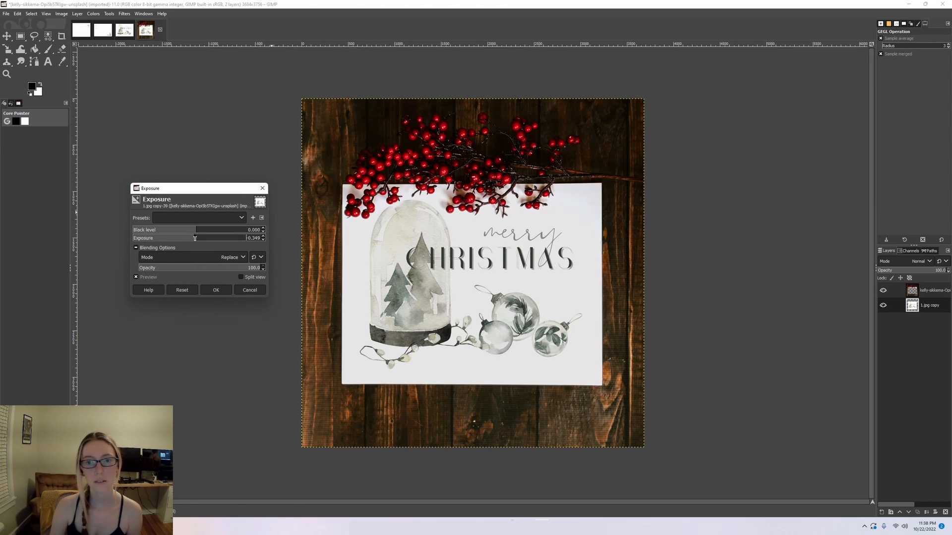
pyautogui.scroll(2, 196, 238)
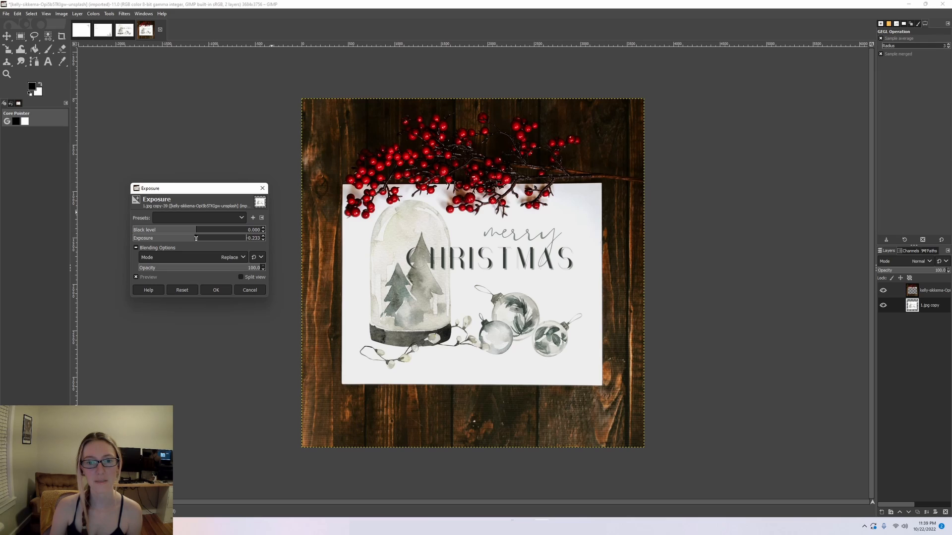
pyautogui.click(223, 291)
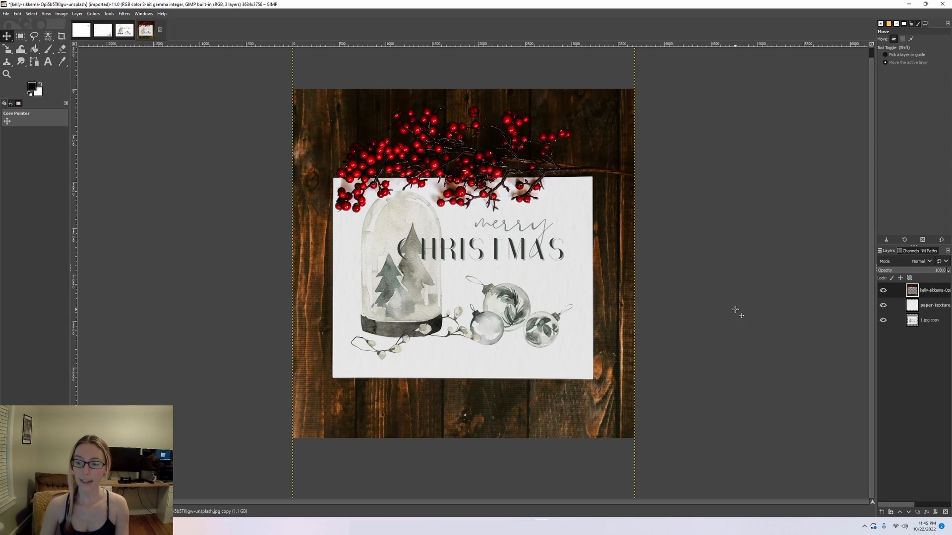
# Examine the paper texture on the card front up close around the lettering and ornaments, and across the whole mockup
pyautogui.press('ctrl')
pyautogui.scroll(5, 697, 308)
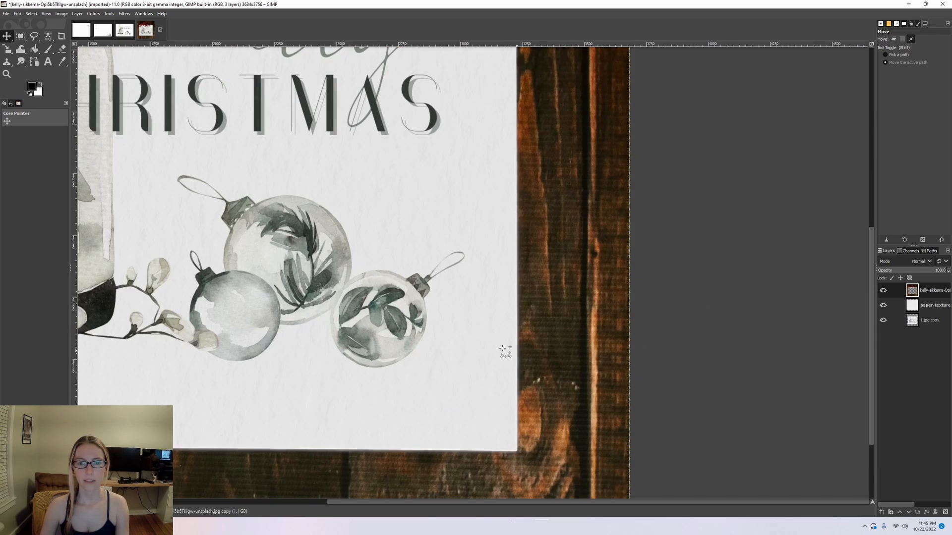
pyautogui.scroll(5, 540, 172)
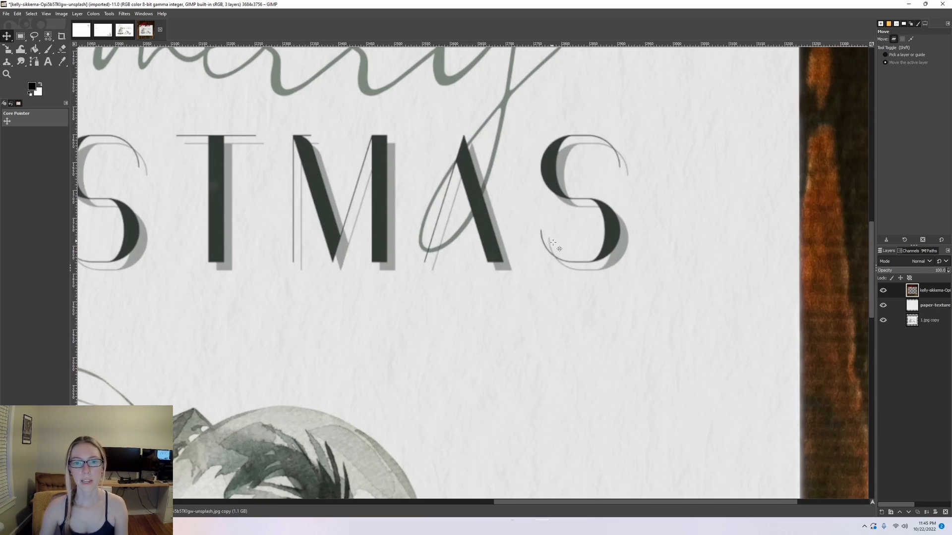
pyautogui.press('ctrl')
pyautogui.scroll(-3, 550, 323)
pyautogui.scroll(-1, 550, 322)
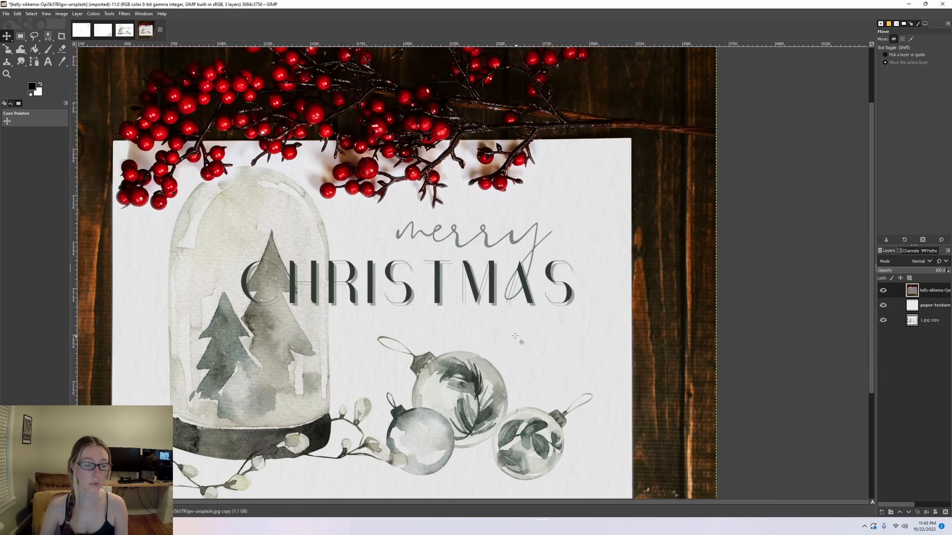
pyautogui.scroll(-1, 400, 301)
pyautogui.scroll(-1, 401, 301)
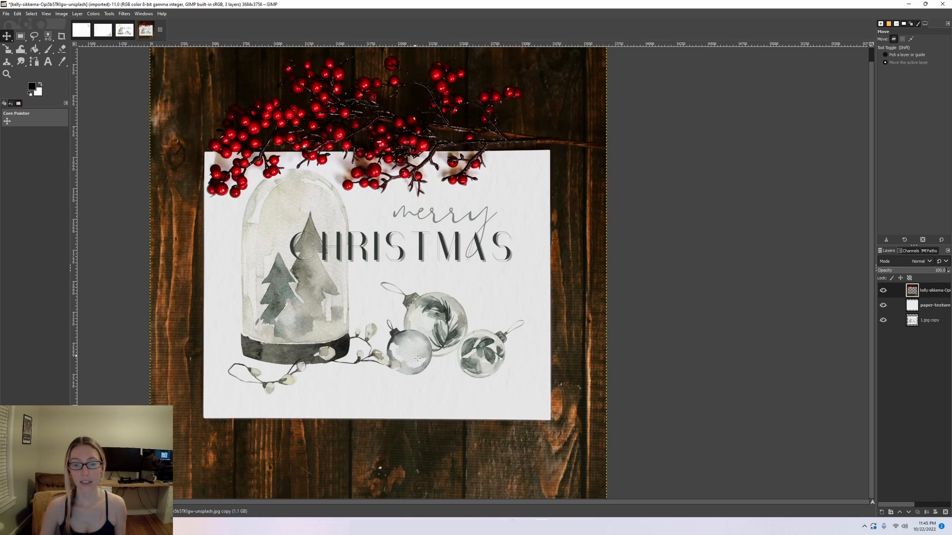
pyautogui.hscroll(-4, 409, 371)
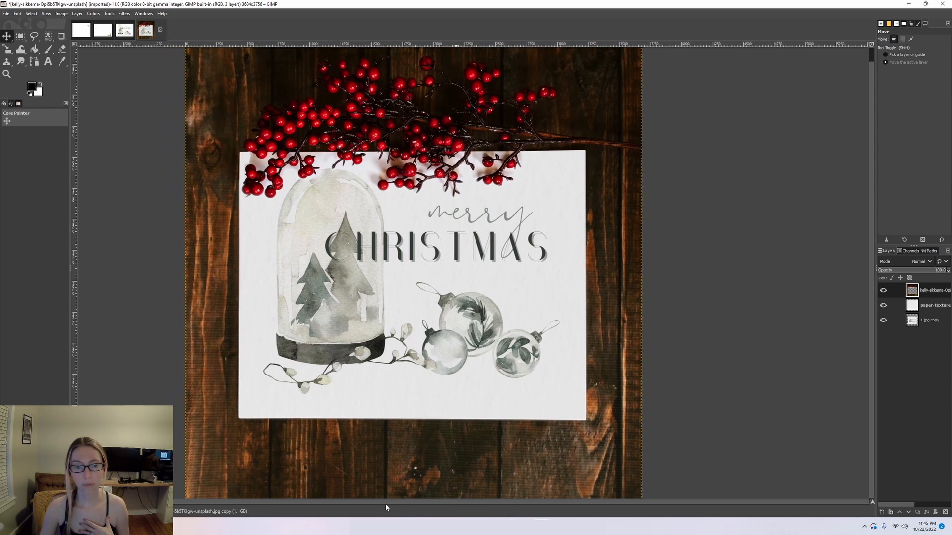
pyautogui.scroll(-1, 443, 313)
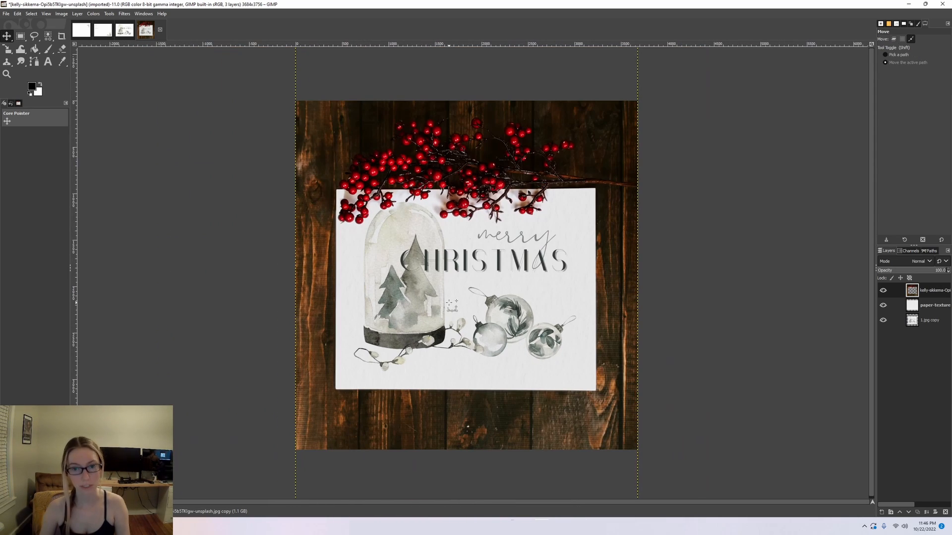
pyautogui.scroll(1, 446, 307)
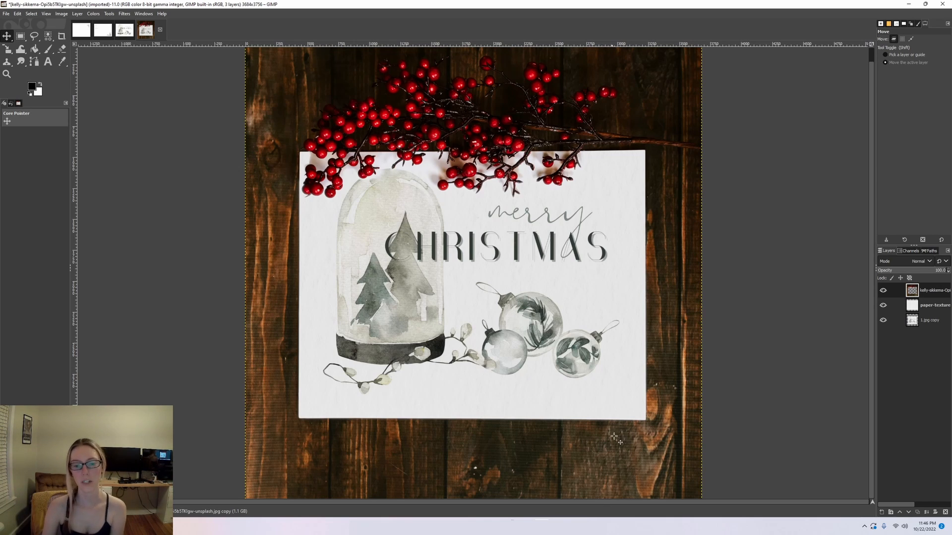
pyautogui.moveTo(508, 526)
pyautogui.click(508, 489)
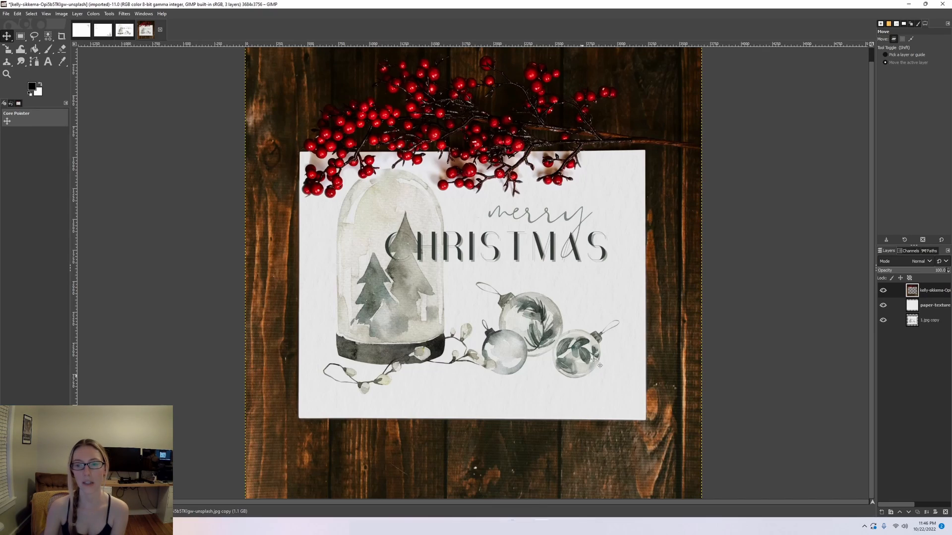
# Isolate the paper-texture layer to examine it on its own, and show the mockup photo and card front layers again
pyautogui.click(883, 291)
pyautogui.click(882, 321)
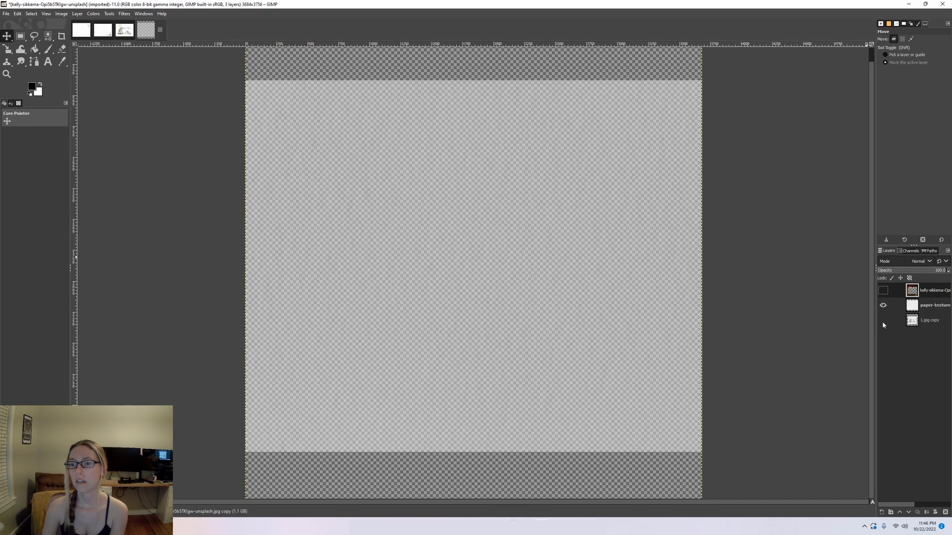
pyautogui.click(886, 307)
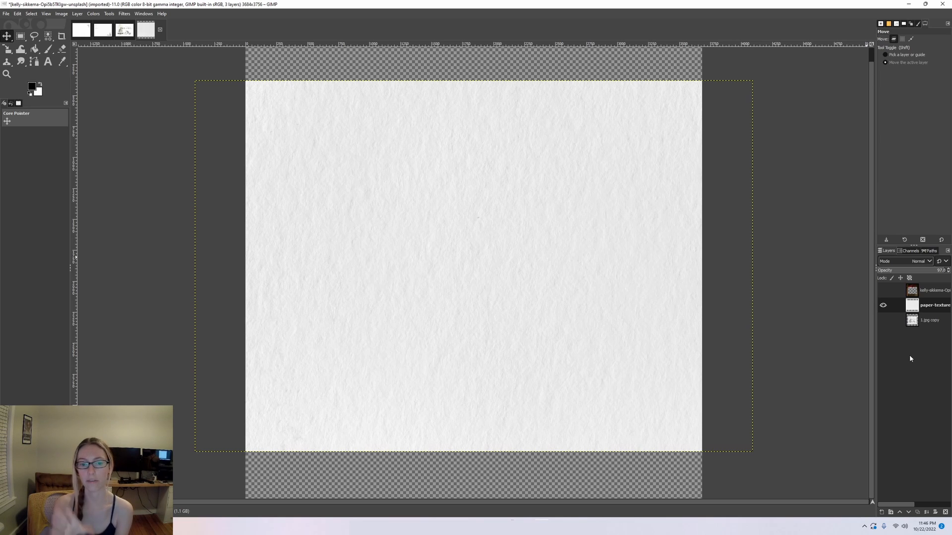
pyautogui.click(883, 320)
pyautogui.click(883, 291)
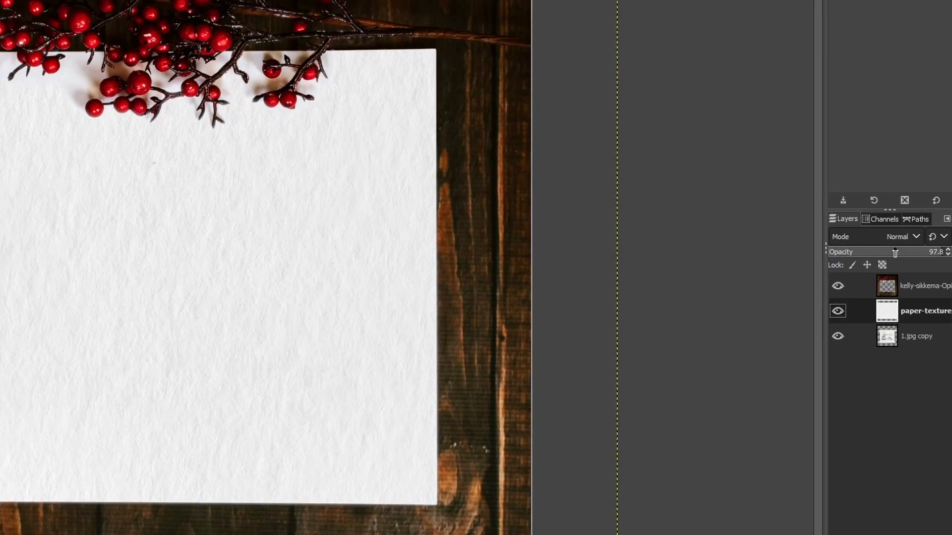
# Set the paper-texture layer's opacity to 51.9 and its blend mode to Multiply
pyautogui.click(913, 271)
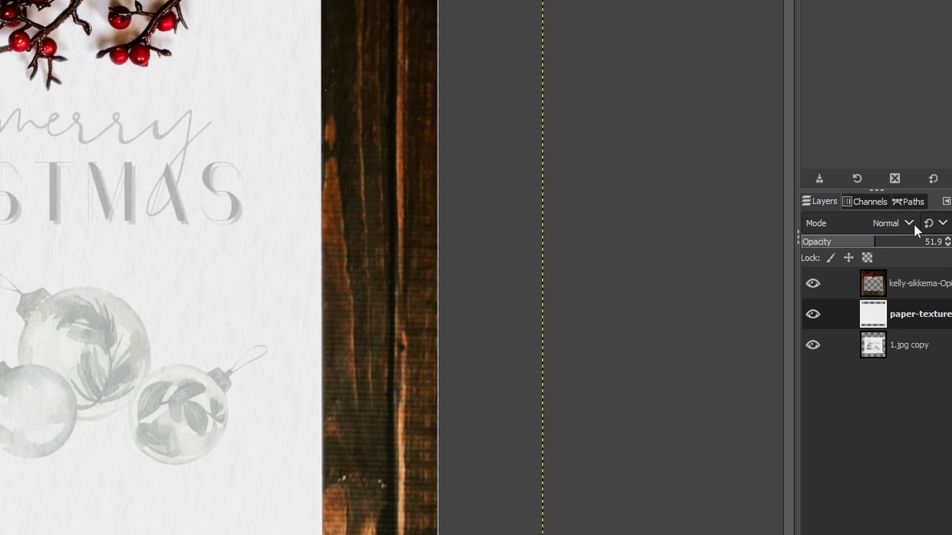
pyautogui.click(885, 224)
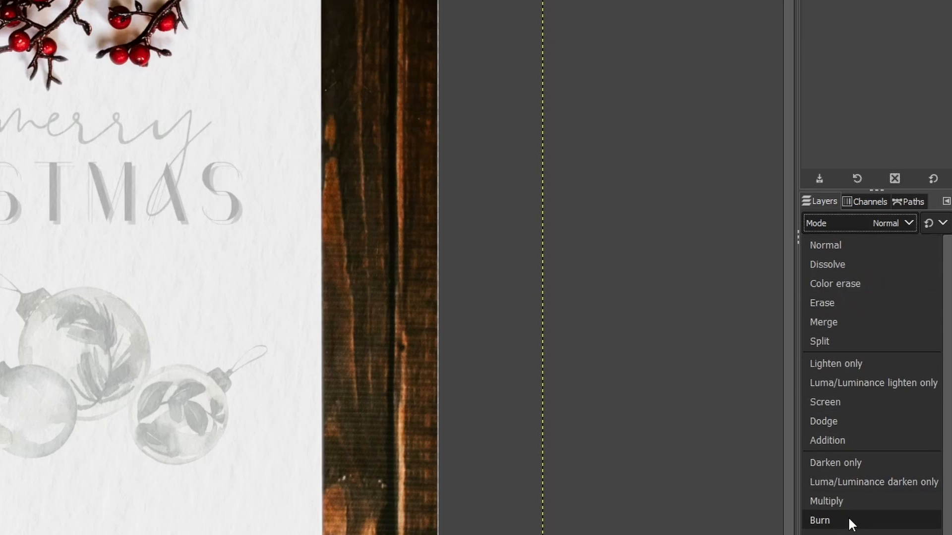
pyautogui.click(843, 501)
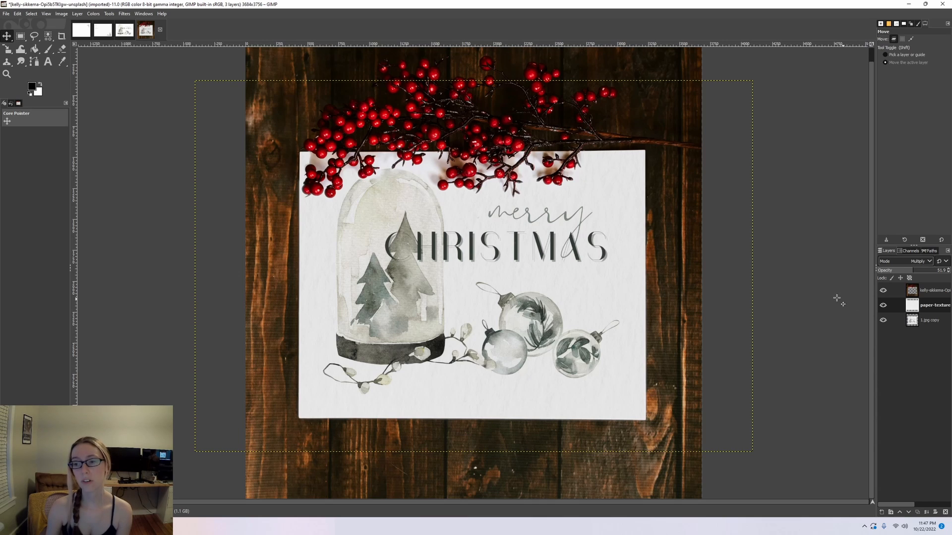
# Toggle the visibility of the paper-texture and card front layers to examine how each contributes to the mockup
pyautogui.click(885, 306)
pyautogui.click(884, 320)
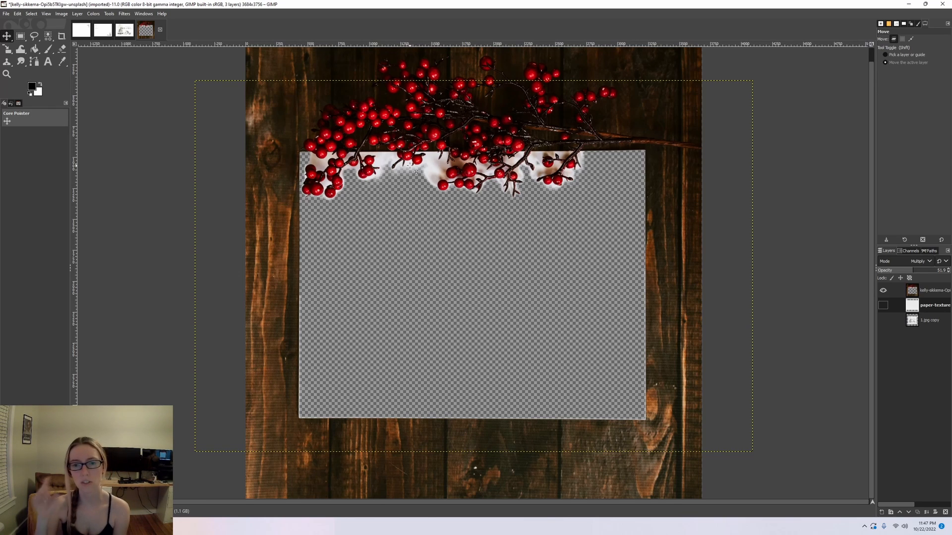
pyautogui.click(883, 305)
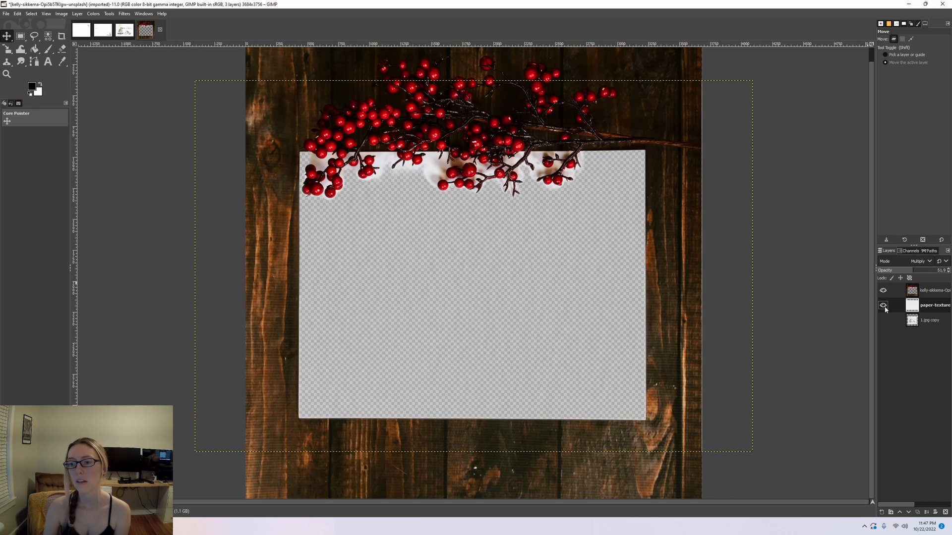
pyautogui.click(883, 320)
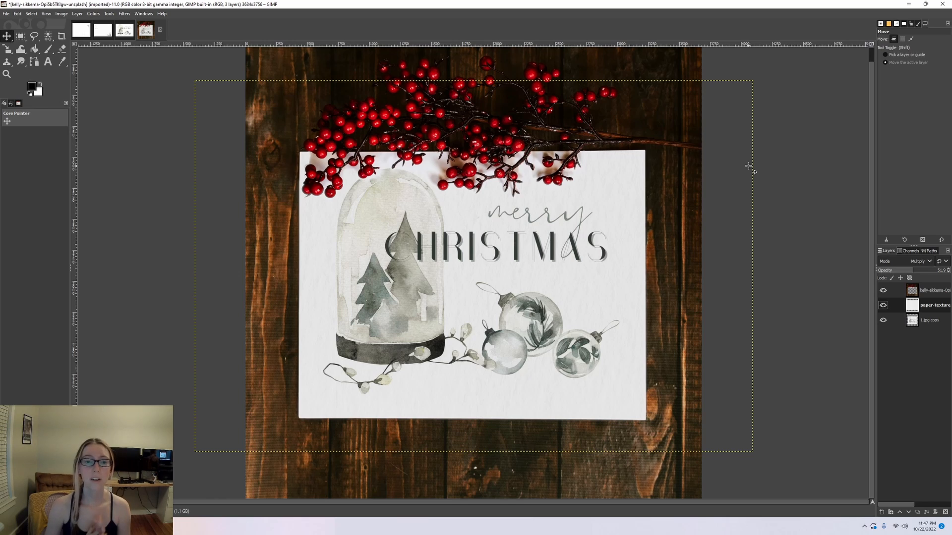
pyautogui.scroll(-1, 749, 168)
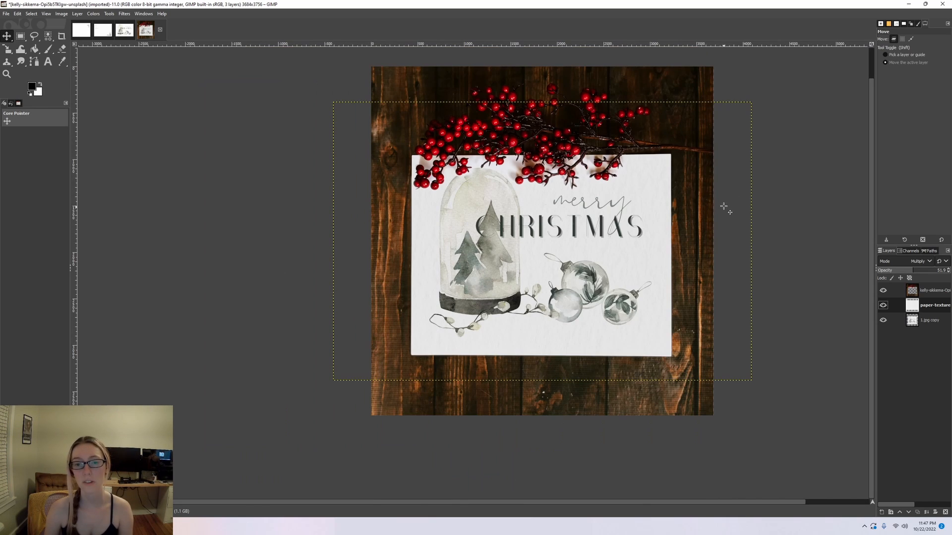
pyautogui.scroll(1, 742, 185)
pyautogui.scroll(-1, 739, 186)
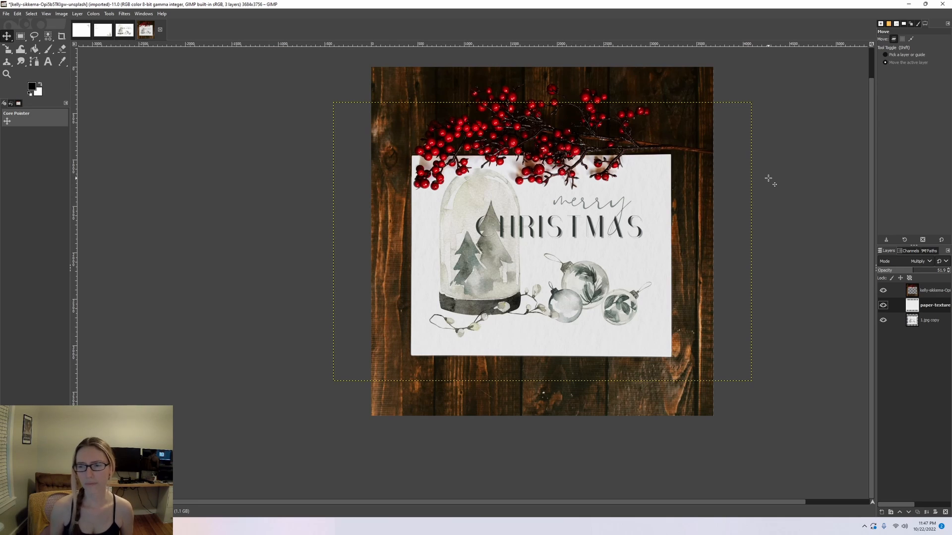
# Copy the to/from card design from 2.jpg into the mockup as a new layer directly above the card front layer
pyautogui.click(930, 321)
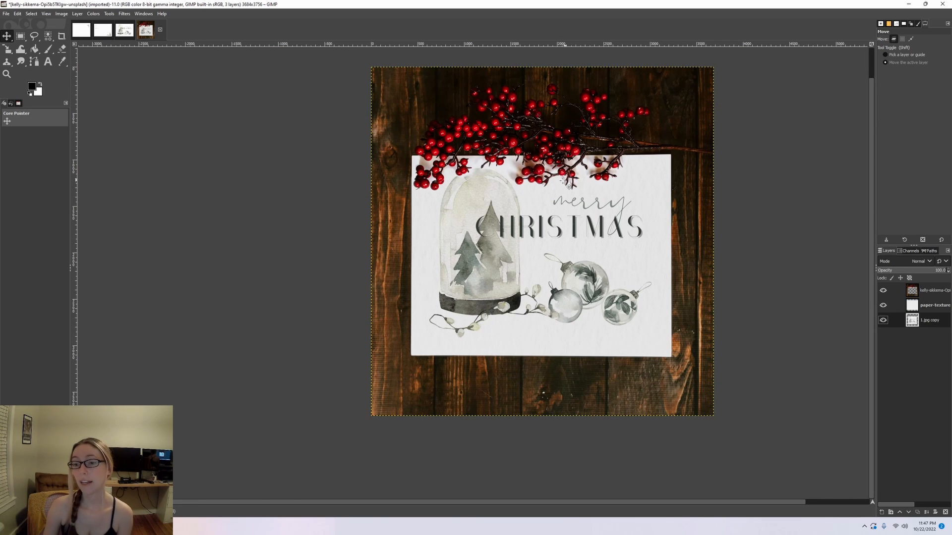
pyautogui.click(125, 38)
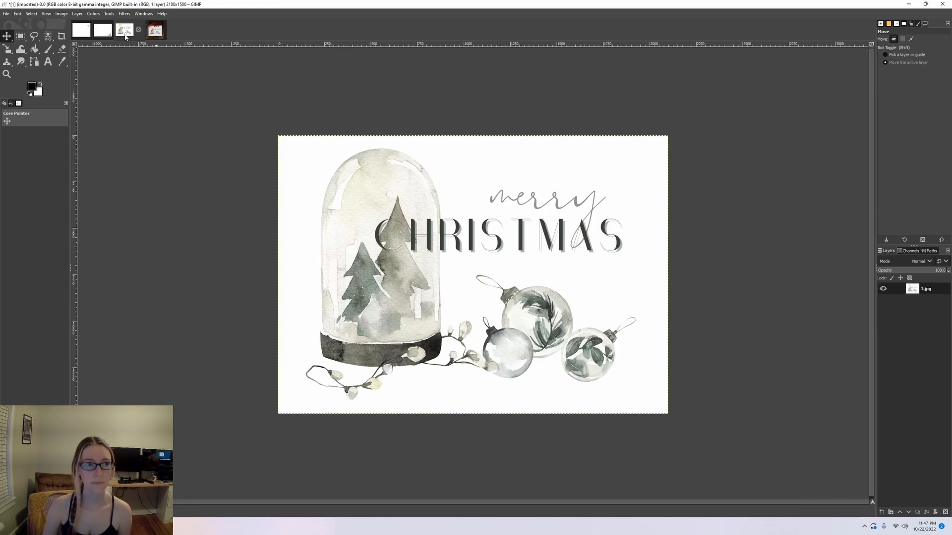
pyautogui.click(107, 34)
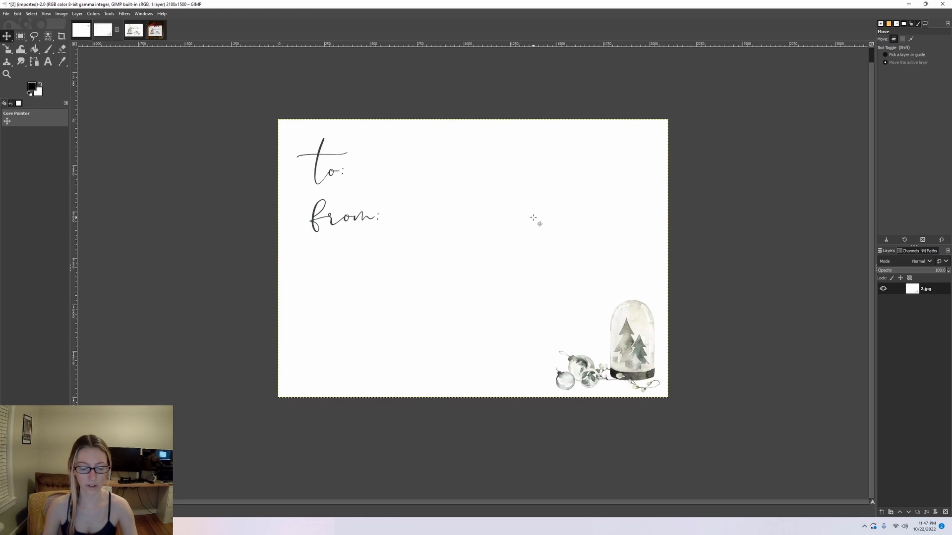
pyautogui.hotkey('ctrl', 'c')
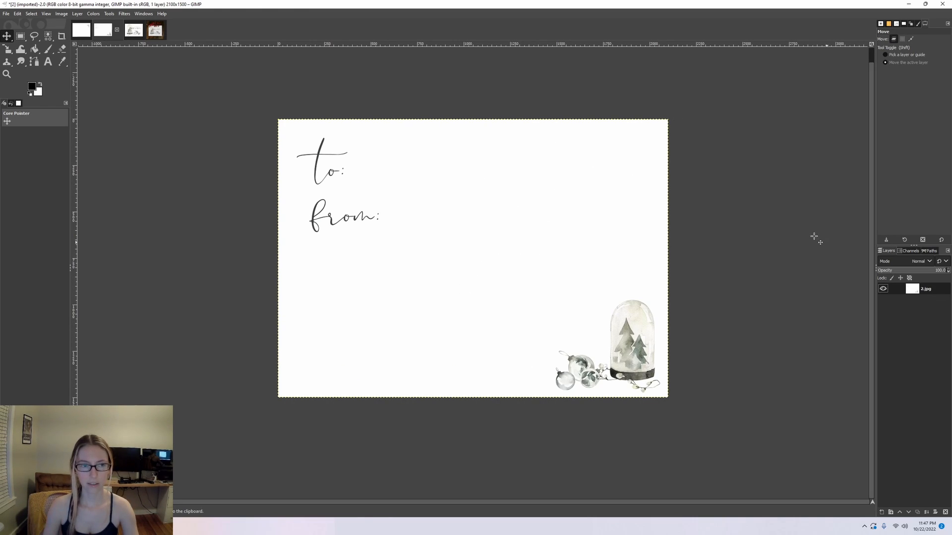
pyautogui.click(155, 30)
pyautogui.hotkey('ctrl', 'v')
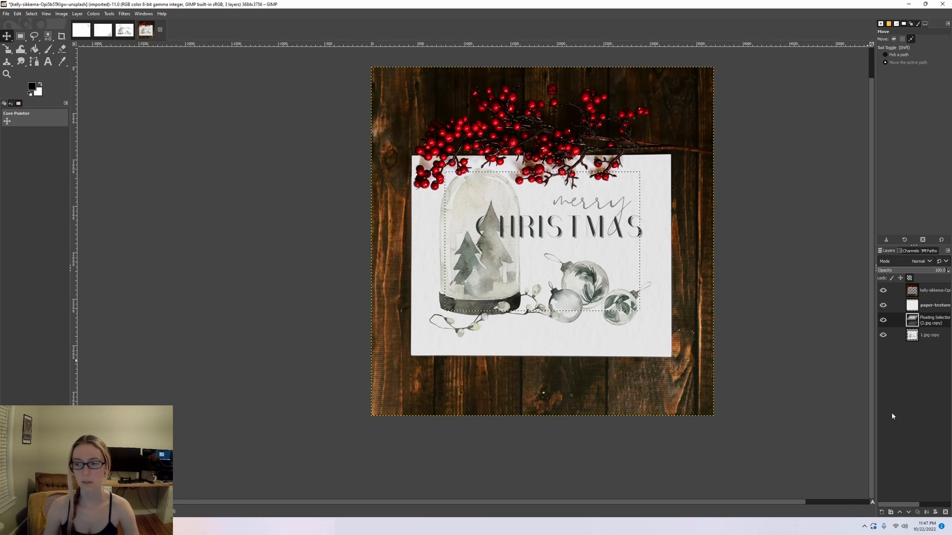
pyautogui.click(882, 512)
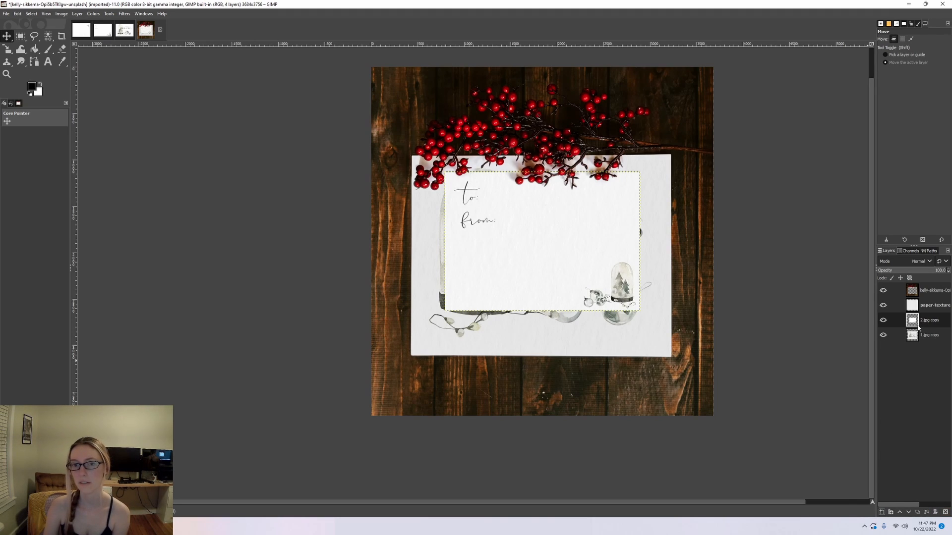
# Scale the to/from card layer proportionally to about 2830 × 2022 px so that it spans the paper's width
pyautogui.hotkey('shift', 's')
pyautogui.click(855, 310)
pyautogui.moveTo(639, 172); pyautogui.dragTo(664, 174)
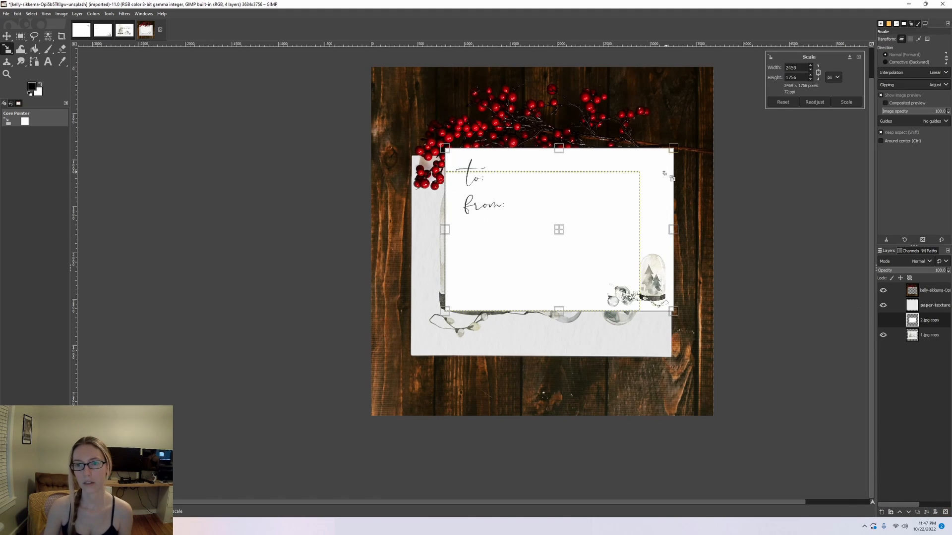
pyautogui.moveTo(463, 297); pyautogui.dragTo(429, 322)
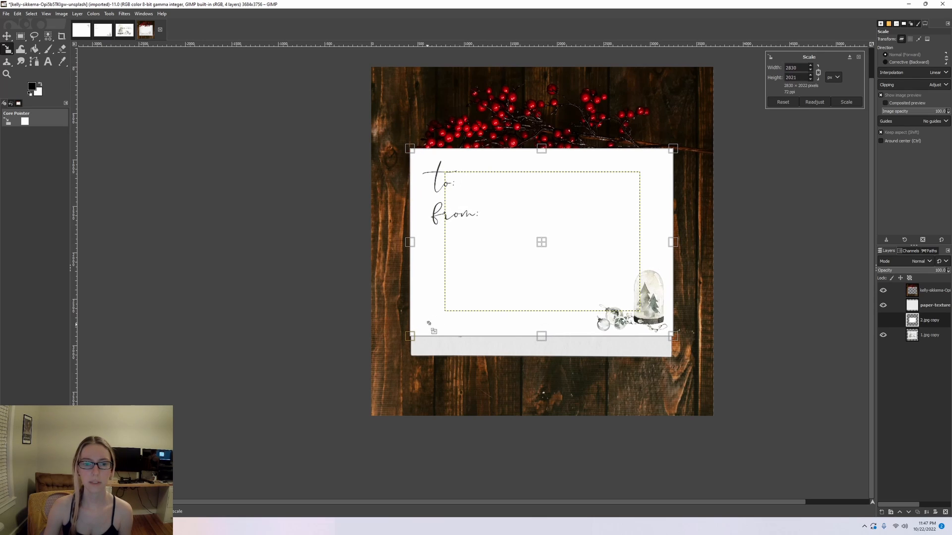
pyautogui.press('Return')
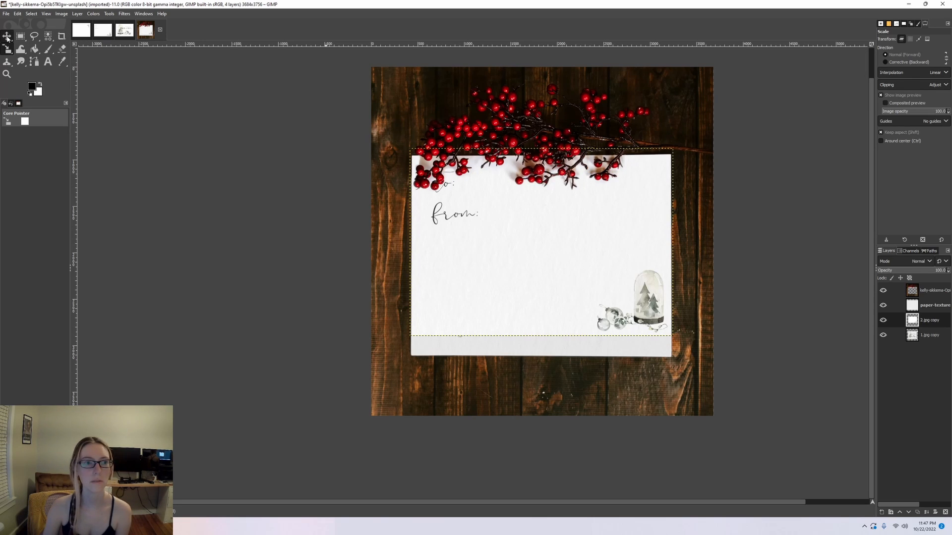
# Move the to/from card layer down to center it vertically on the paper opening, and hide the card front layer
pyautogui.click(7, 37)
pyautogui.moveTo(575, 277); pyautogui.dragTo(577, 292)
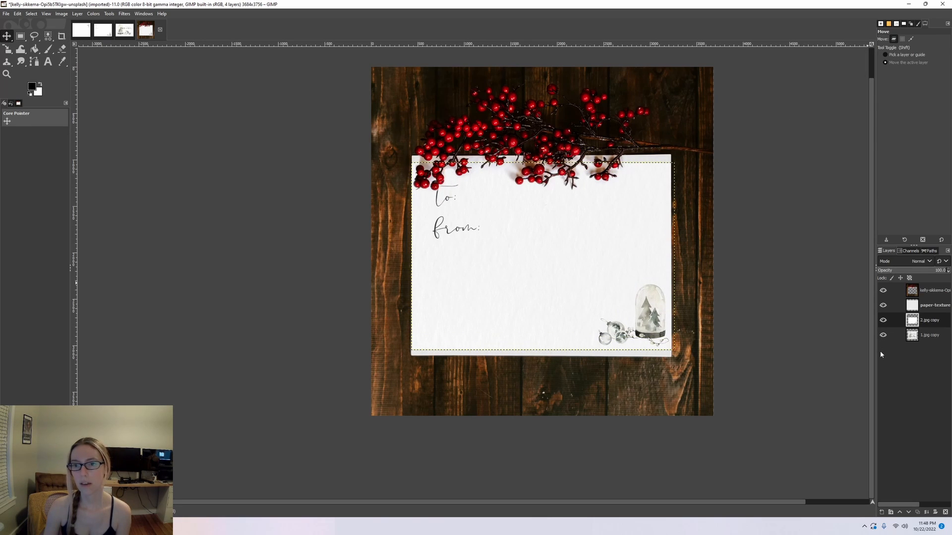
pyautogui.click(883, 336)
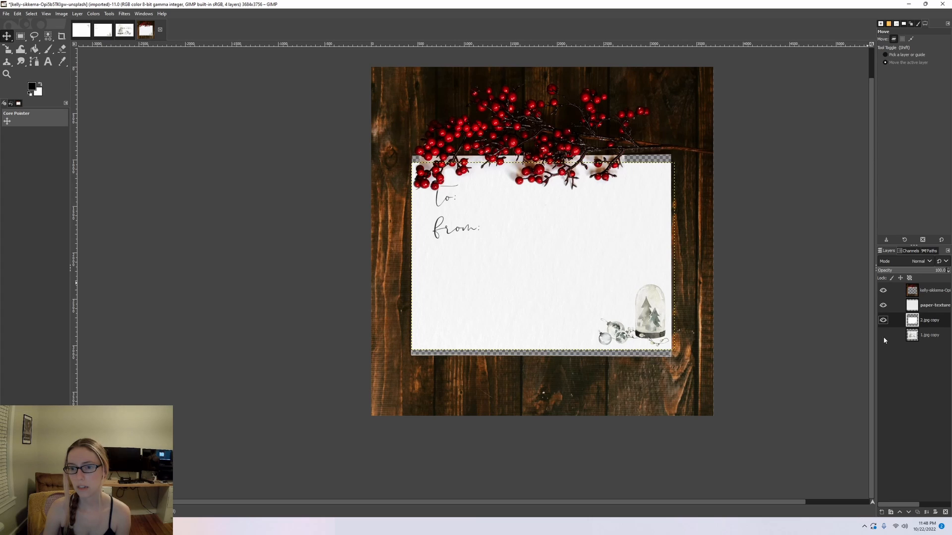
# Expand the to/from card layer to the image size and paint white over the transparent gaps at the paper's edges, undoing the stray brush stroke
pyautogui.click(48, 51)
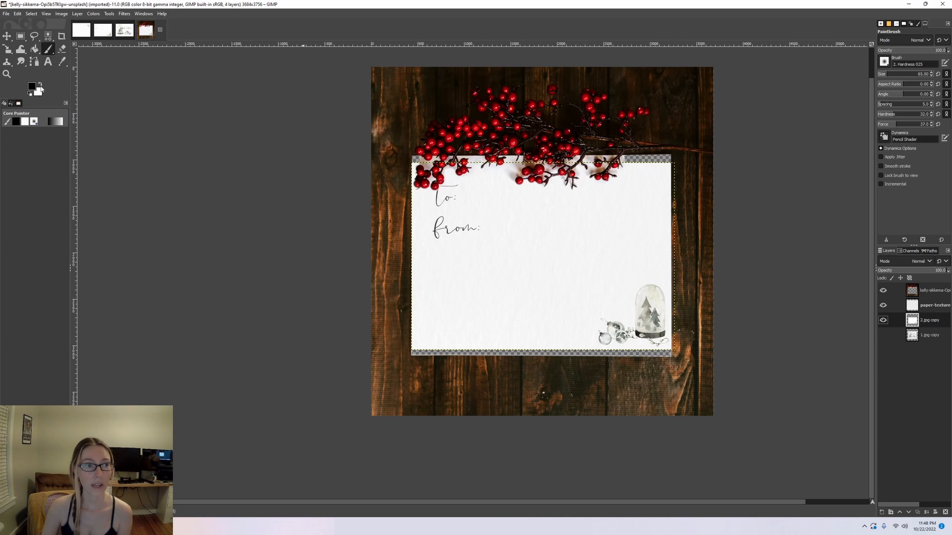
pyautogui.click(40, 92)
pyautogui.click(82, 15)
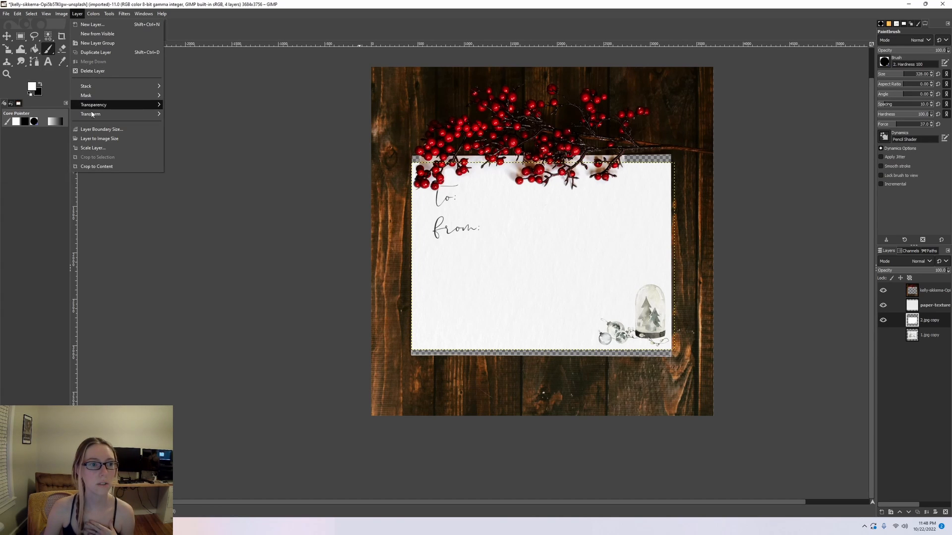
pyautogui.click(96, 141)
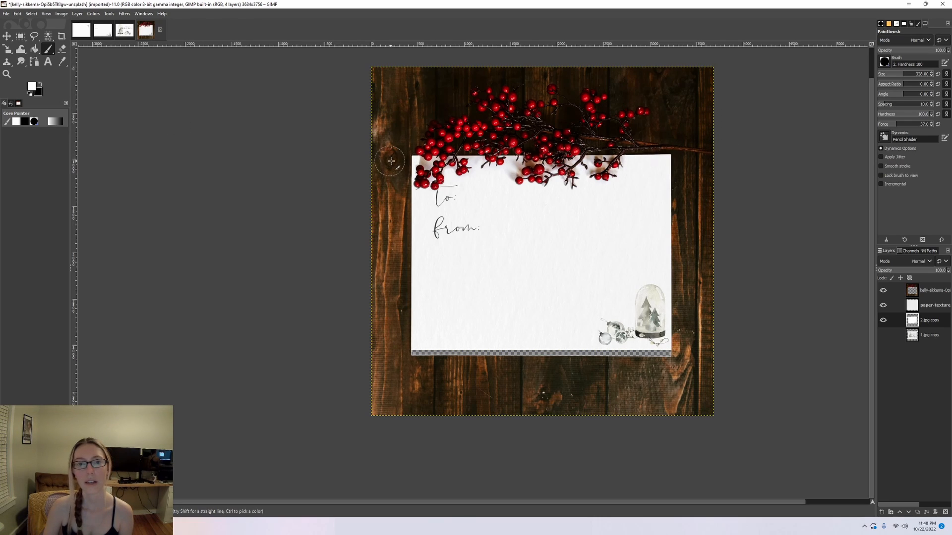
pyautogui.moveTo(670, 353); pyautogui.dragTo(316, 358)
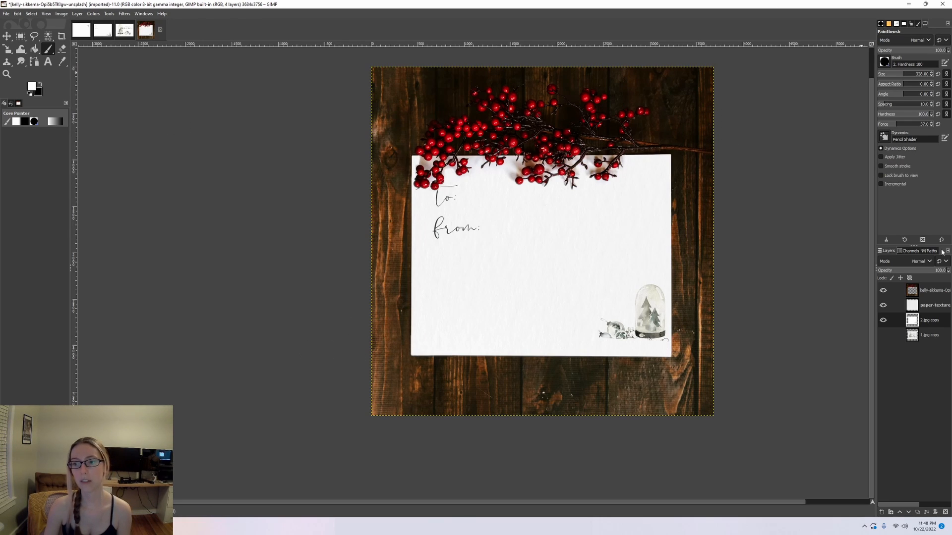
pyautogui.hotkey('ctrl', 'z')
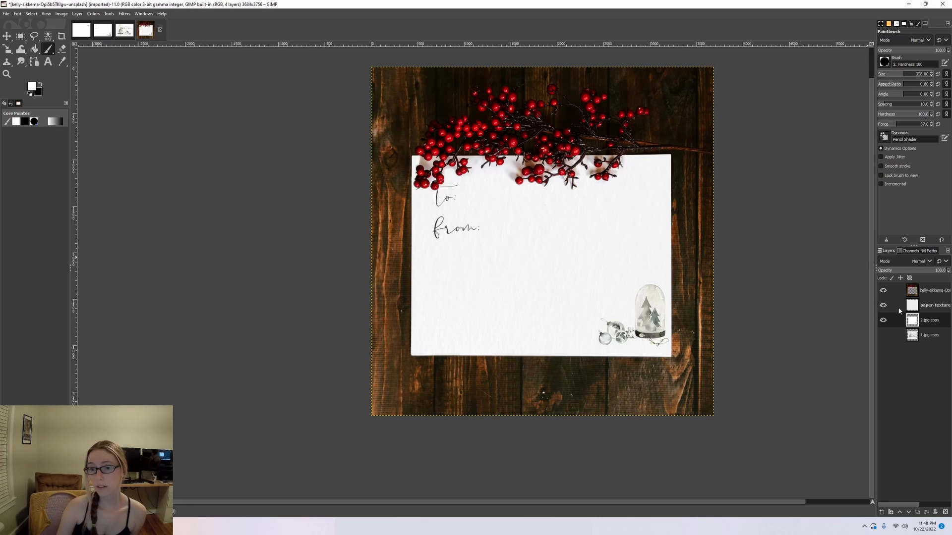
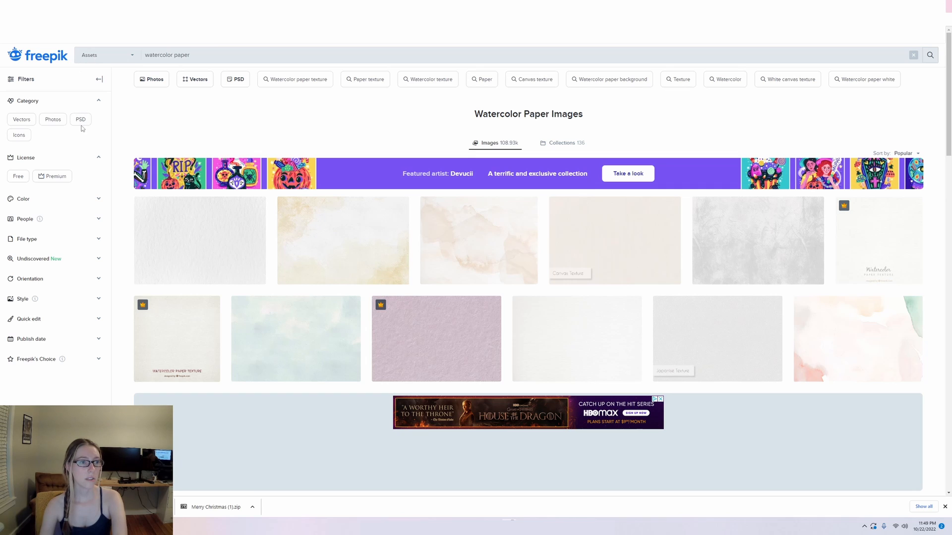
# On Freepik, filter the results to free PSD files and search for "folded card mockup"
pyautogui.click(18, 176)
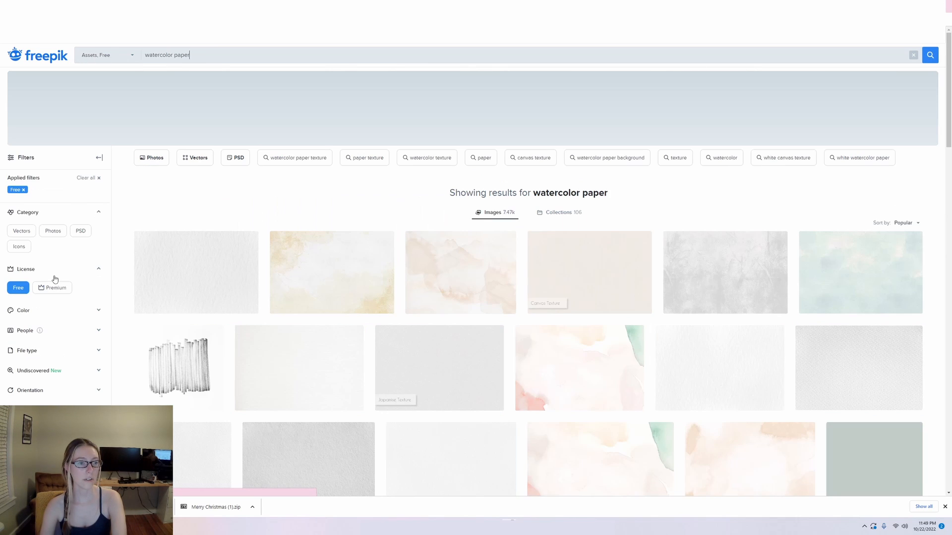
pyautogui.scroll(-2, 70, 156)
pyautogui.click(81, 136)
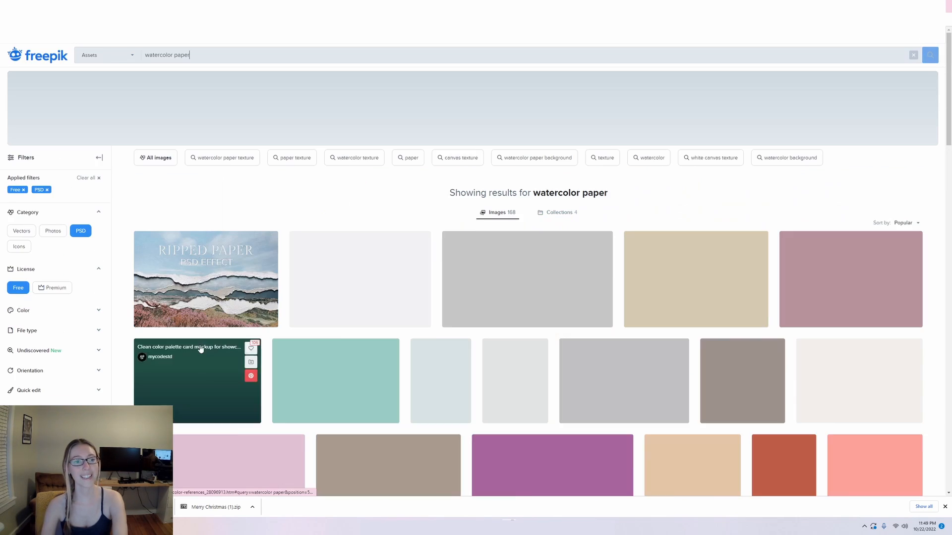
pyautogui.tripleClick(196, 51)
pyautogui.write('folde')
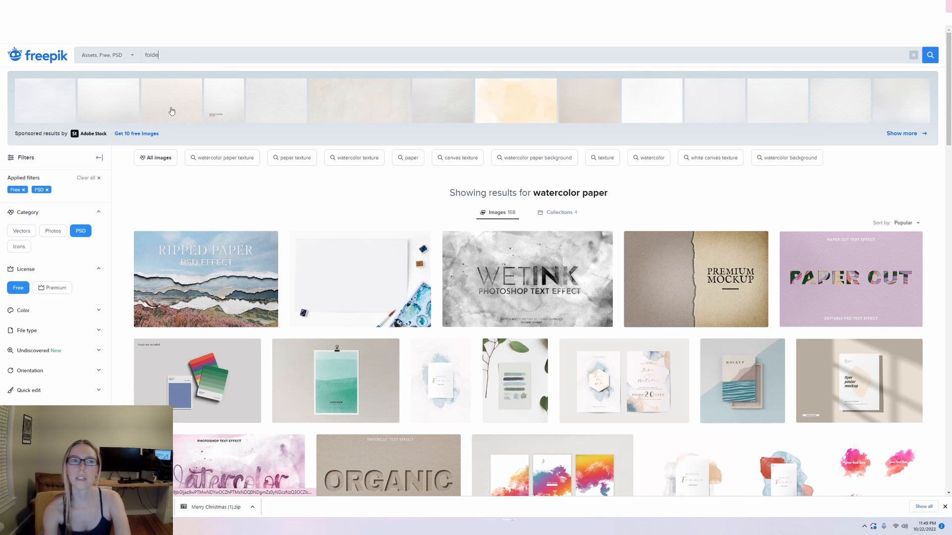
pyautogui.write('d card mockup')
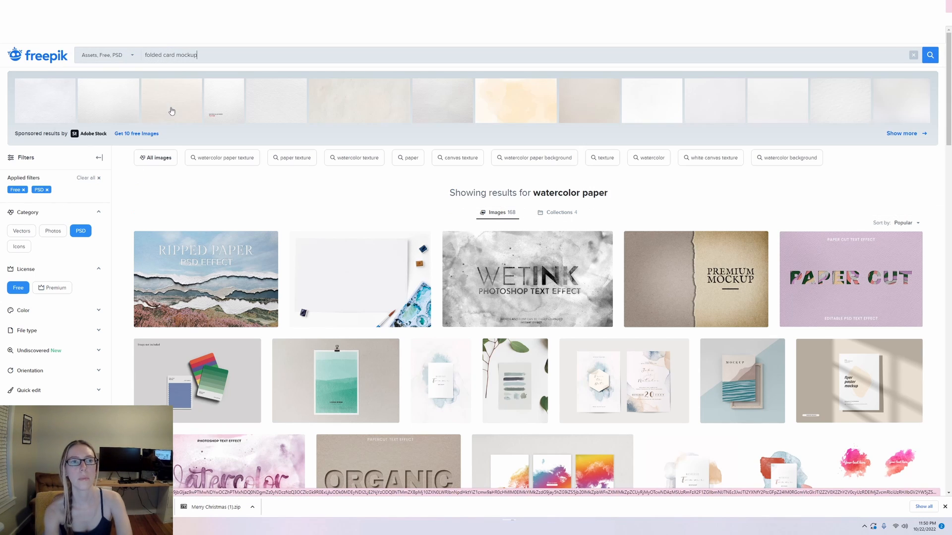
pyautogui.press('Return')
# Browse the mockup results, preview the Elegant folded card studio mockup and close its preview
pyautogui.scroll(-3, 502, 237)
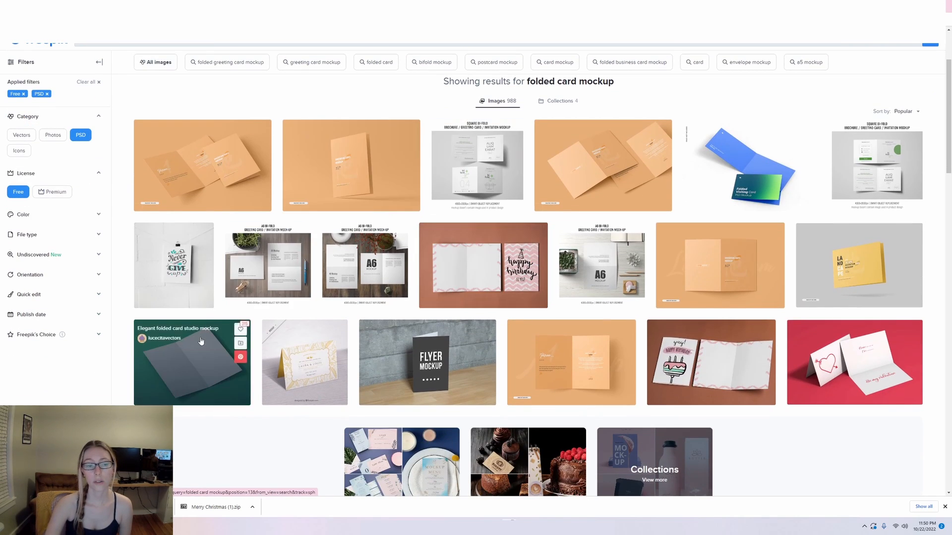
pyautogui.click(193, 362)
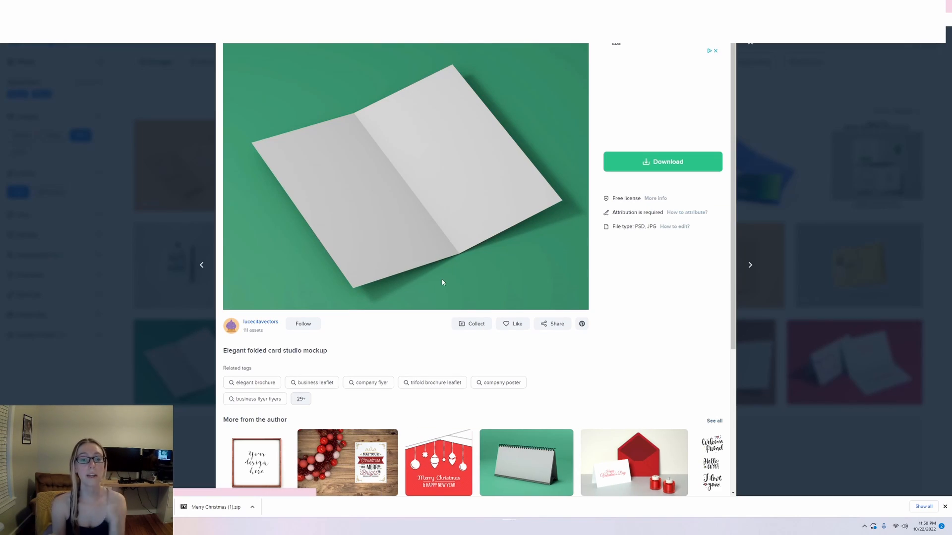
pyautogui.click(752, 47)
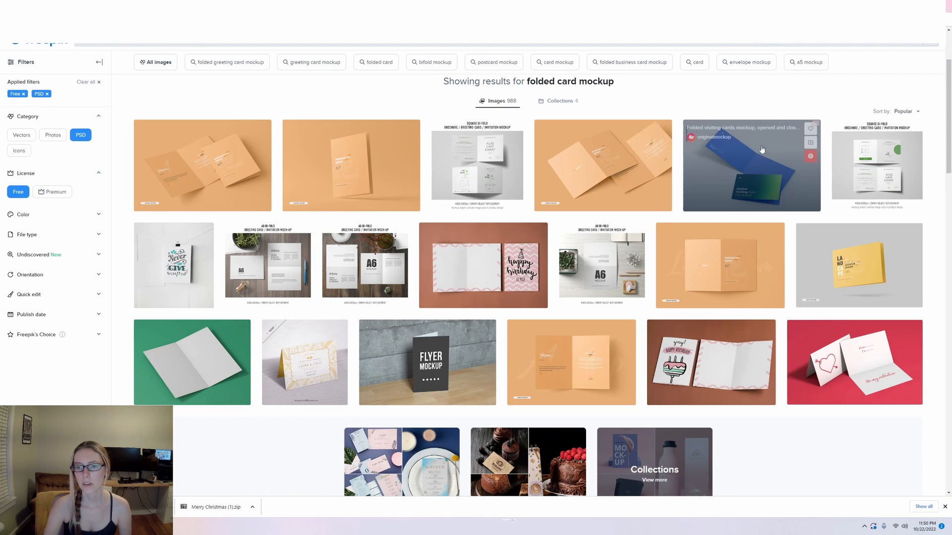
# Download the Empty birthday card mockup and open PE4EYT1.psd from its zip archive in Photoshop
pyautogui.click(720, 347)
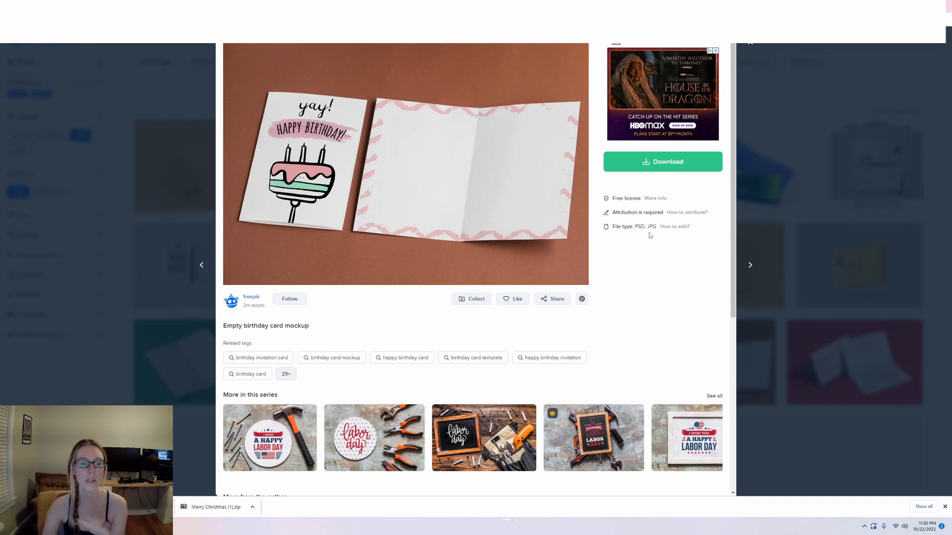
pyautogui.click(666, 162)
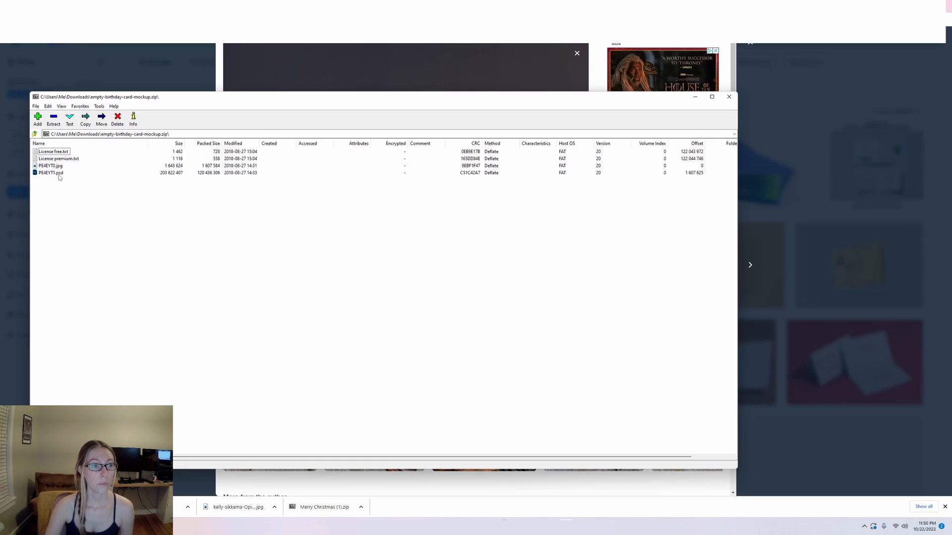
pyautogui.doubleClick(58, 175)
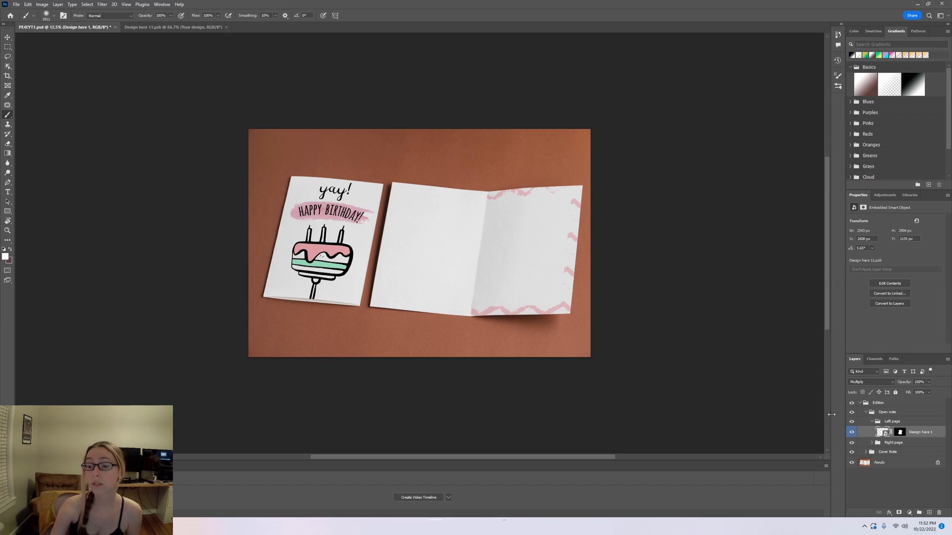
# Open the card designs 3.jpg and 4.jpg, and open the Cover Note group's Design here 5 smart object for editing
pyautogui.click(17, 4)
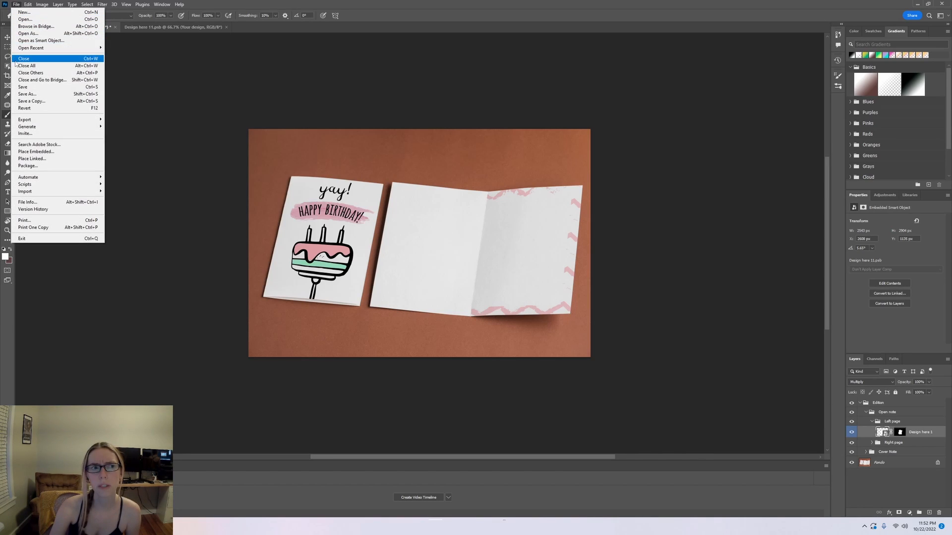
pyautogui.click(26, 19)
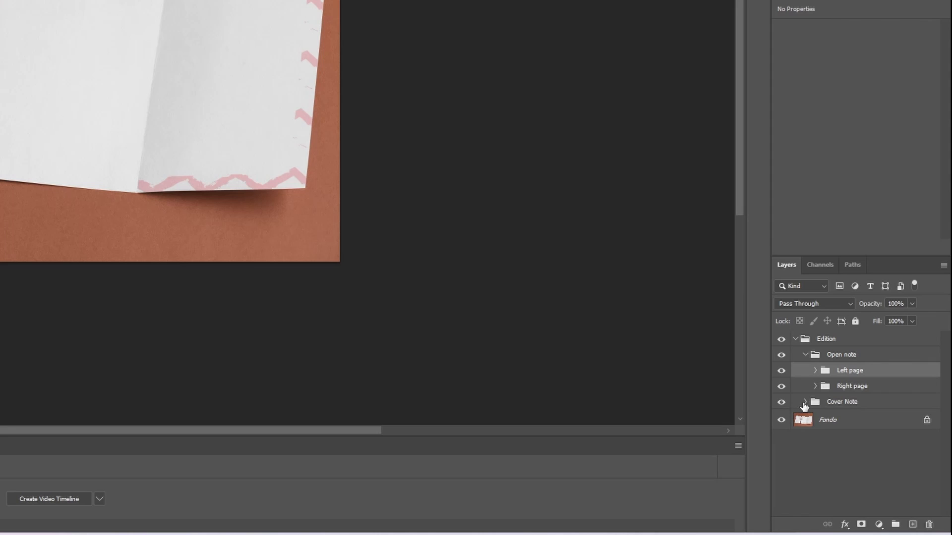
pyautogui.click(805, 402)
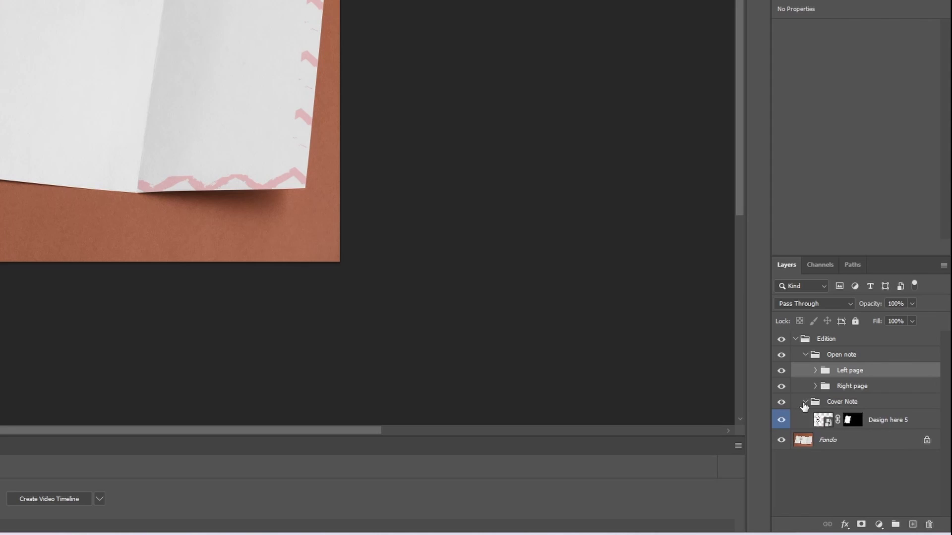
pyautogui.doubleClick(823, 420)
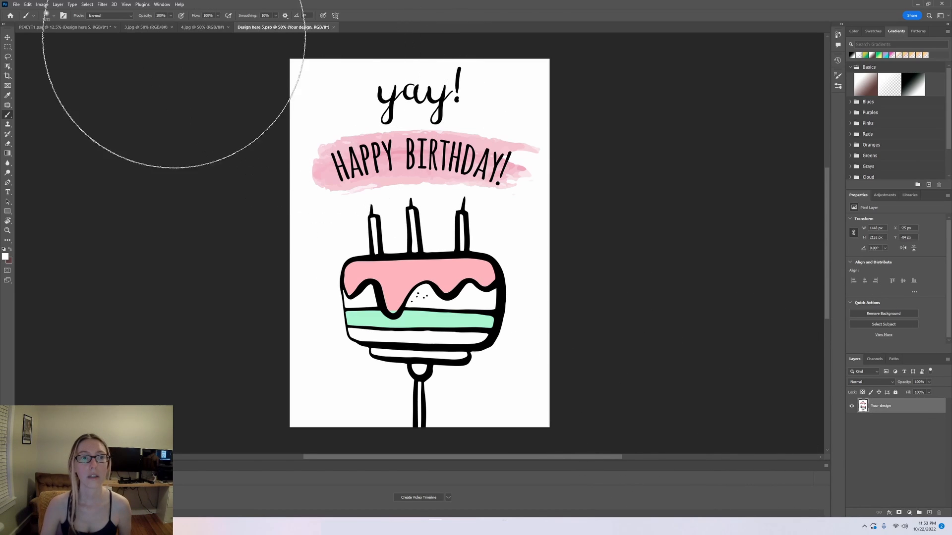
# Duplicate the Background layer of 3.jpg into Design here 5.psb and check its placement over the birthday cover by toggling its visibility
pyautogui.click(188, 27)
pyautogui.click(144, 28)
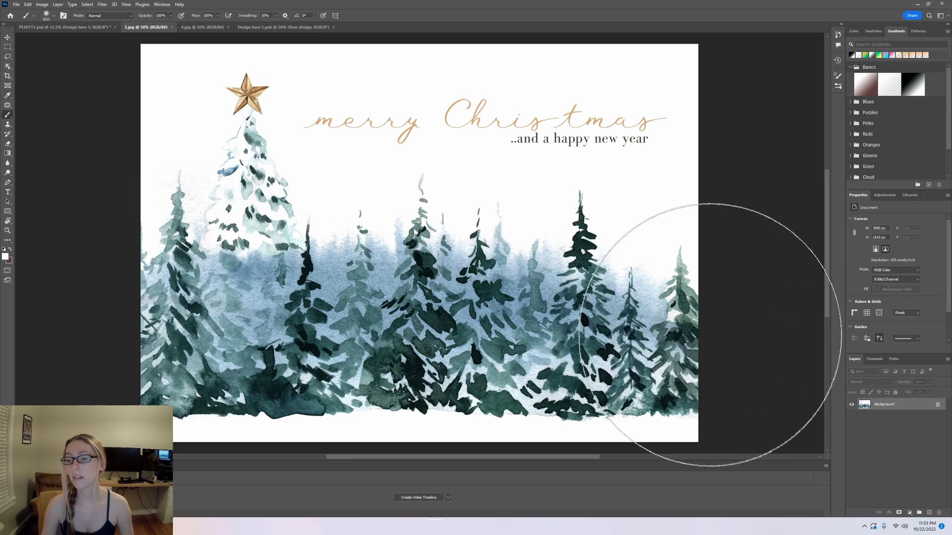
pyautogui.rightClick(879, 407)
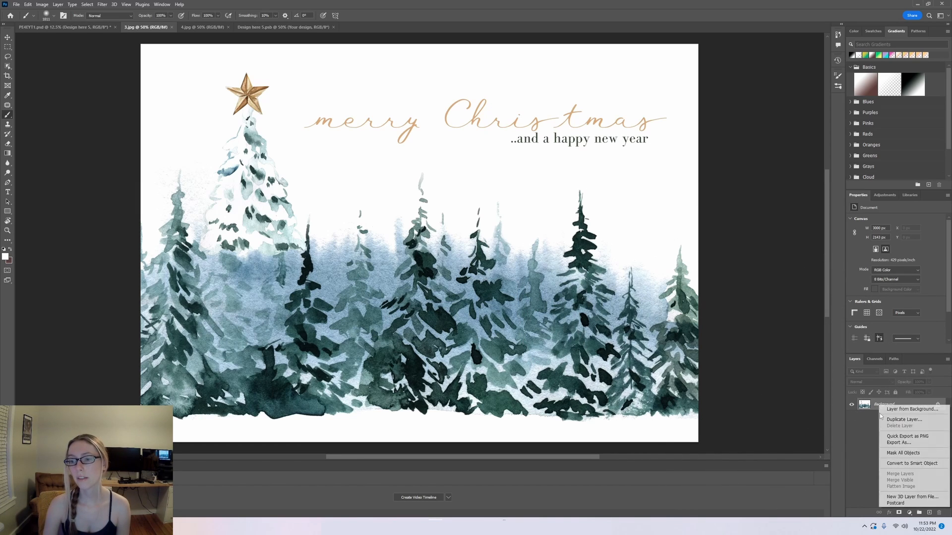
pyautogui.click(895, 420)
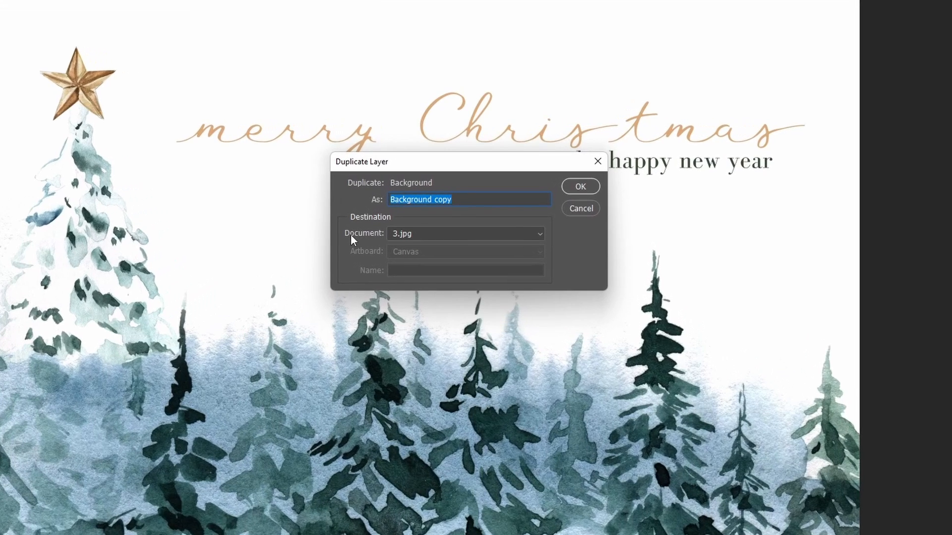
pyautogui.click(473, 234)
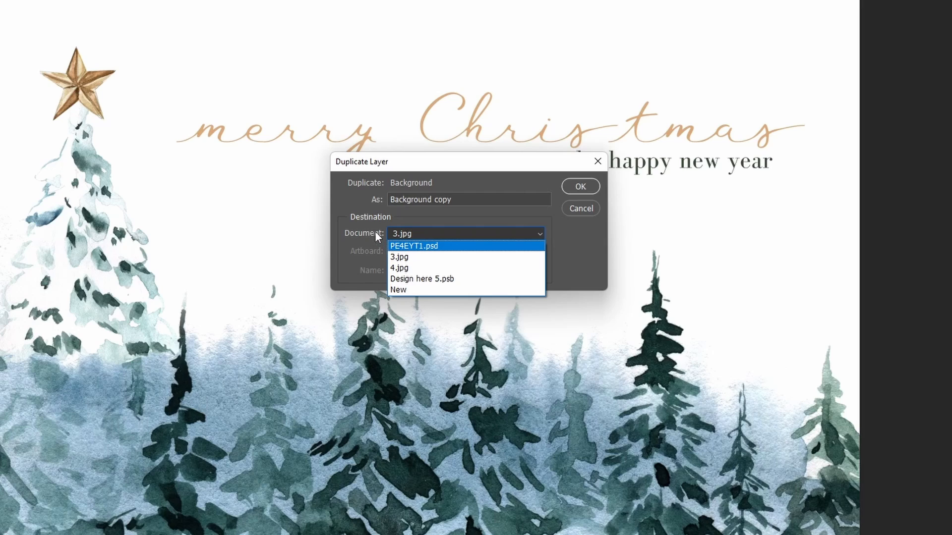
pyautogui.click(435, 282)
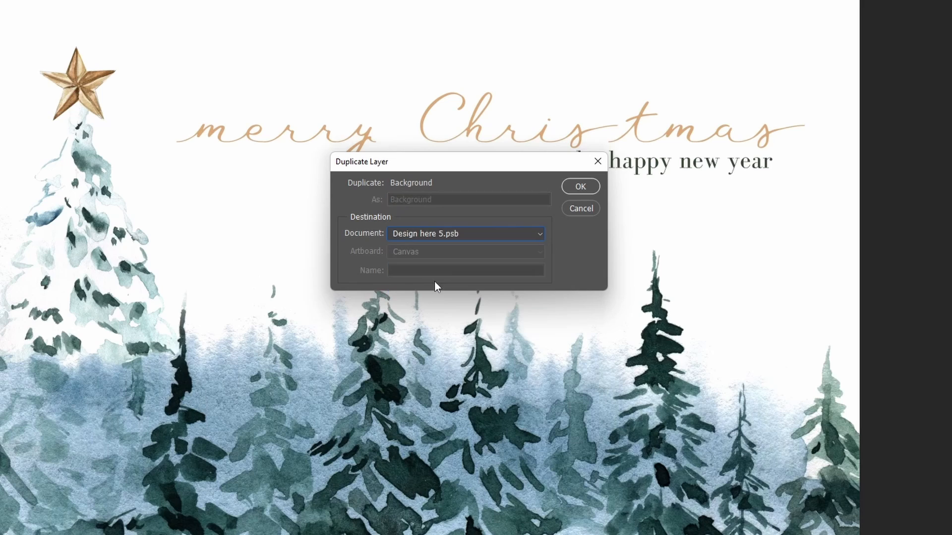
pyautogui.click(575, 192)
pyautogui.click(268, 28)
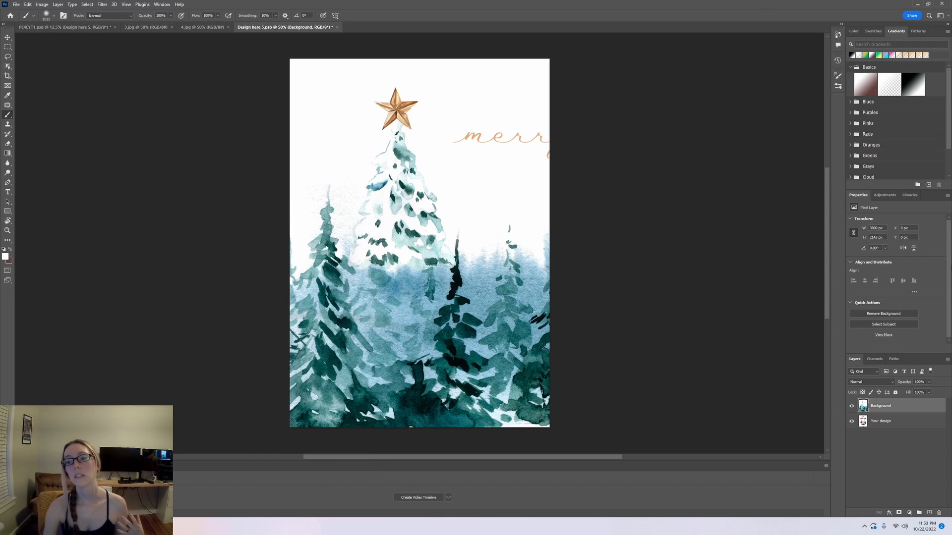
pyautogui.click(851, 406)
pyautogui.click(852, 407)
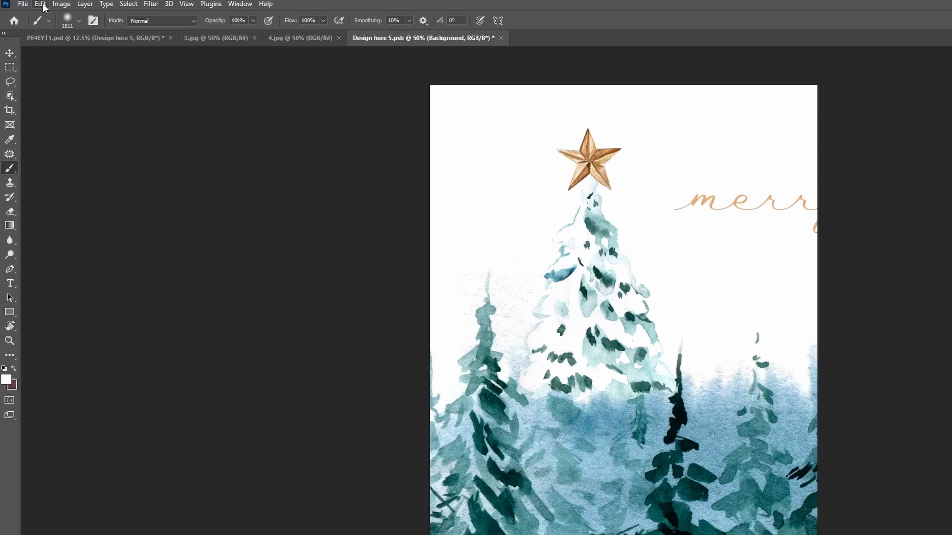
# Rotate the Christmas card front layer 90° counter clockwise in the cover document
pyautogui.click(28, 4)
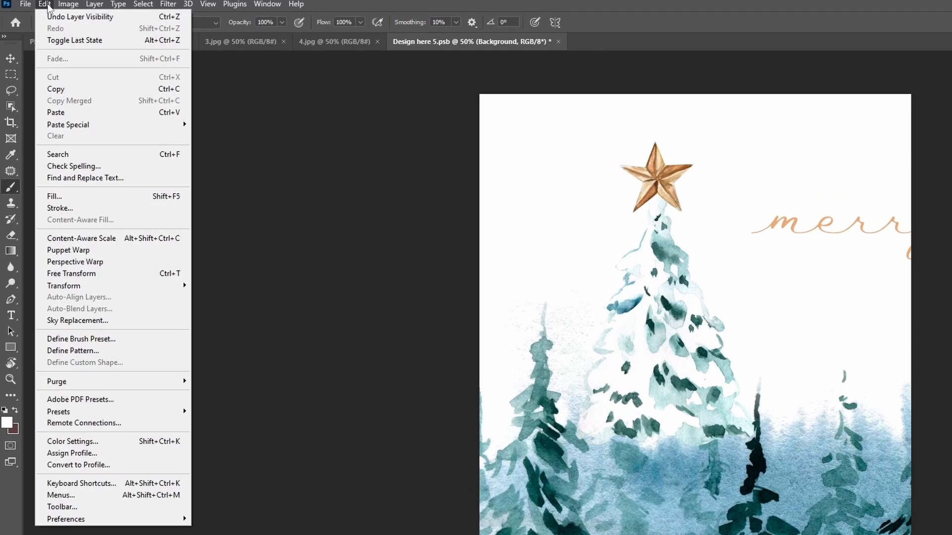
pyautogui.moveTo(124, 286)
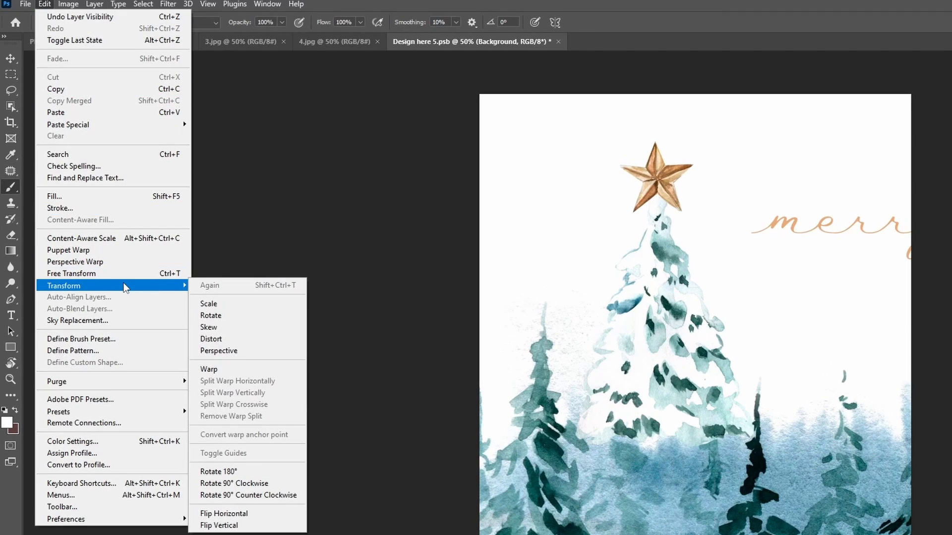
pyautogui.click(251, 495)
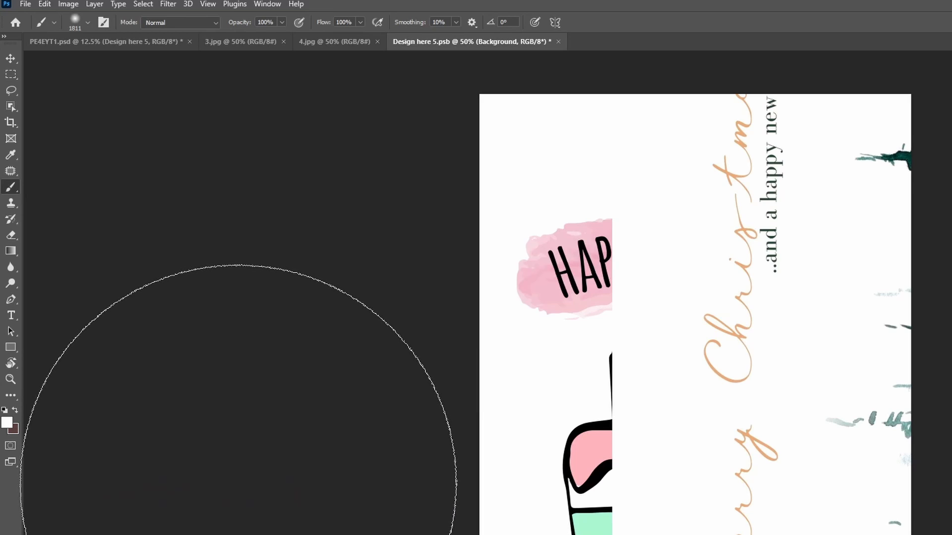
# Scale the rotated Christmas card front to about 66% and position it to fill the whole cover canvas
pyautogui.click(68, 5)
pyautogui.moveTo(44, 5)
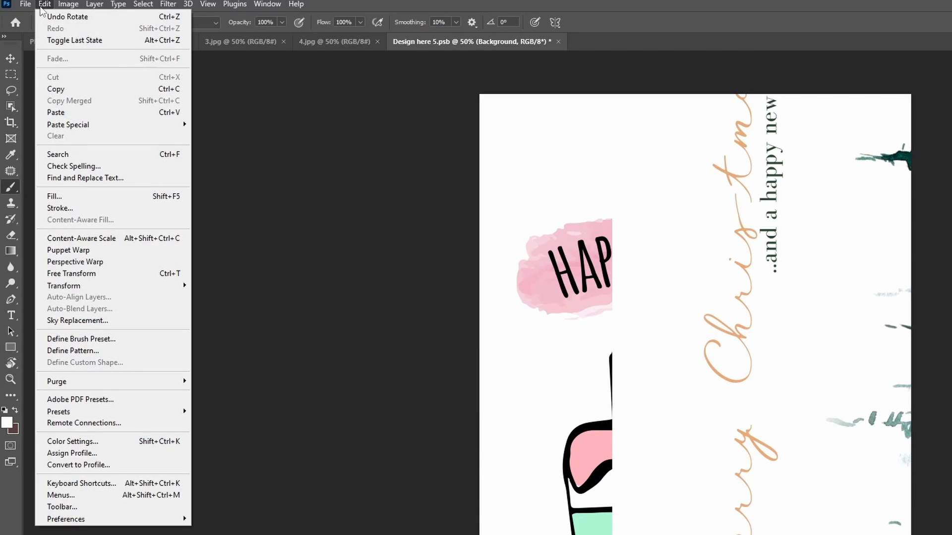
pyautogui.moveTo(98, 288)
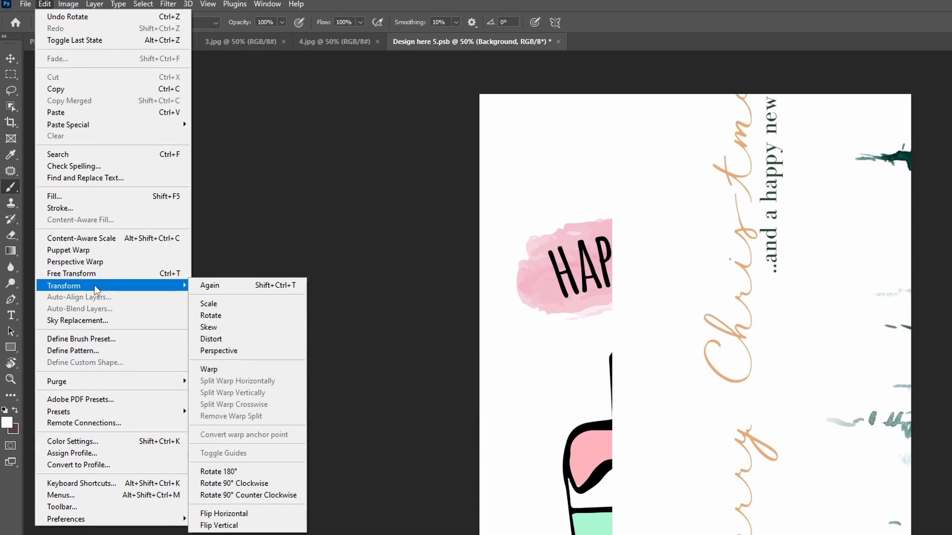
pyautogui.click(250, 307)
pyautogui.scroll(-2, 816, 376)
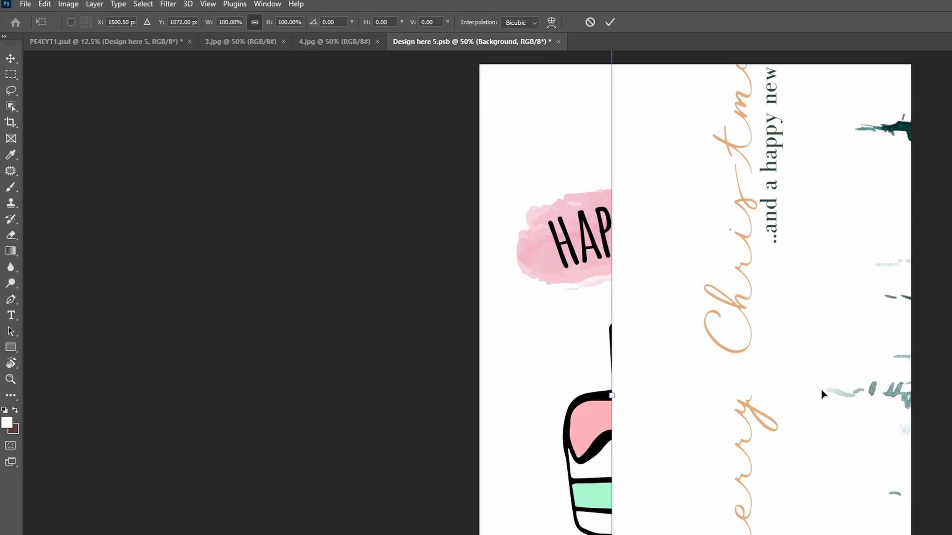
pyautogui.scroll(-2, 822, 394)
pyautogui.scroll(4, 644, 134)
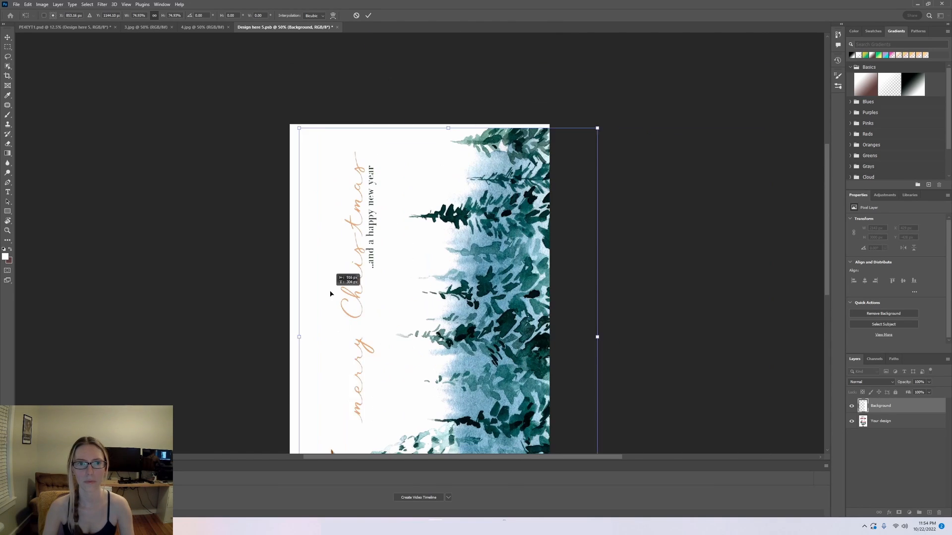
pyautogui.moveTo(331, 293); pyautogui.dragTo(323, 289)
pyautogui.scroll(-4, 323, 289)
pyautogui.moveTo(588, 446); pyautogui.dragTo(536, 406)
pyautogui.scroll(1, 333, 281)
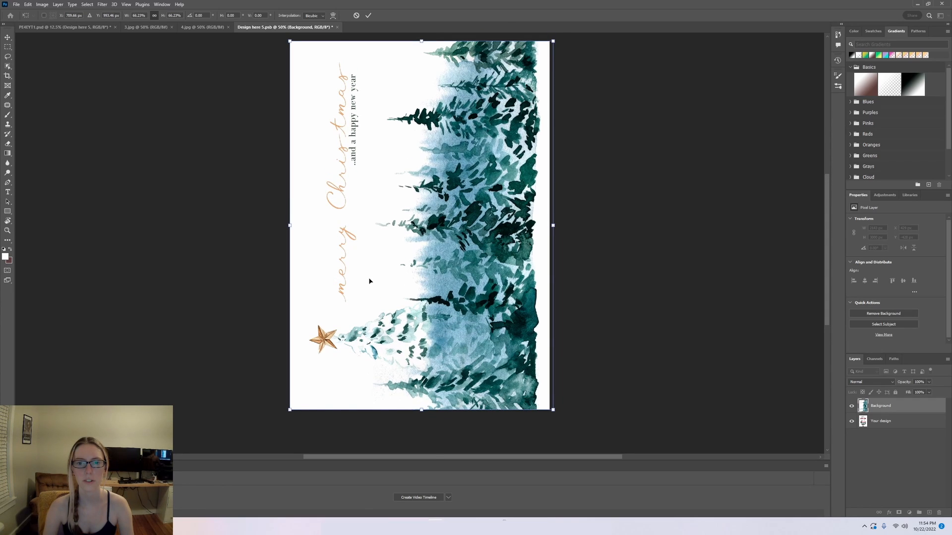
pyautogui.moveTo(369, 281); pyautogui.dragTo(369, 281)
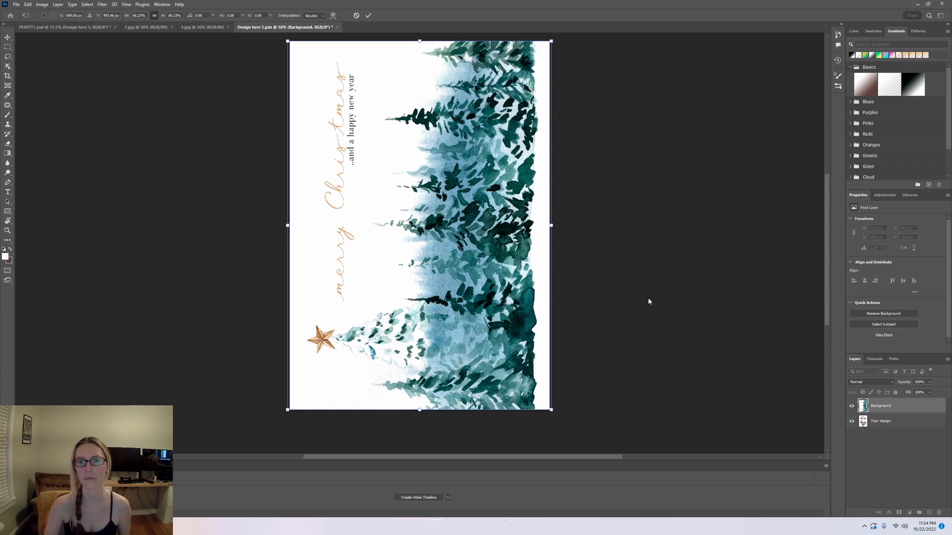
pyautogui.press('Return')
pyautogui.press('b')
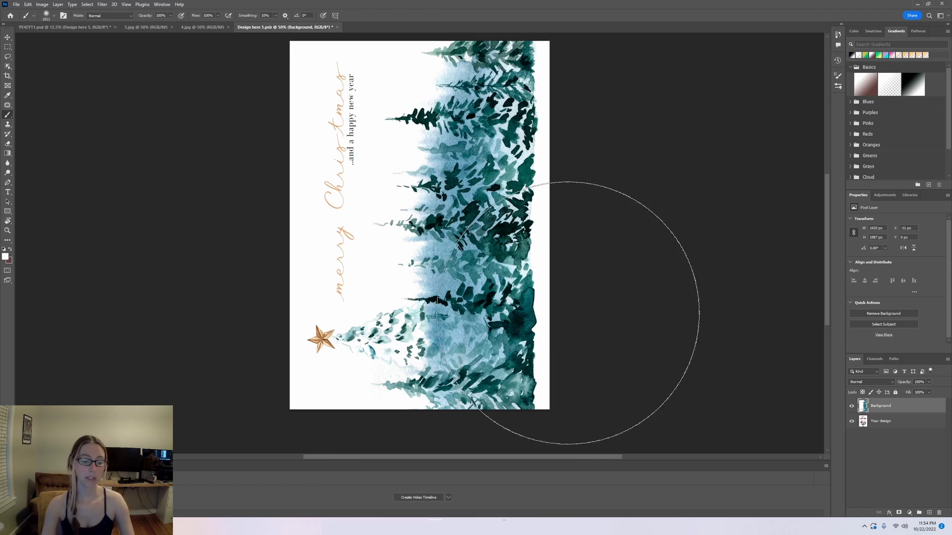
# Save Design here 5.psb, return to the PE4EYT1.psd mockup and open the Right page group's Design here 2 smart object for editing
pyautogui.hotkey('ctrl', 's')
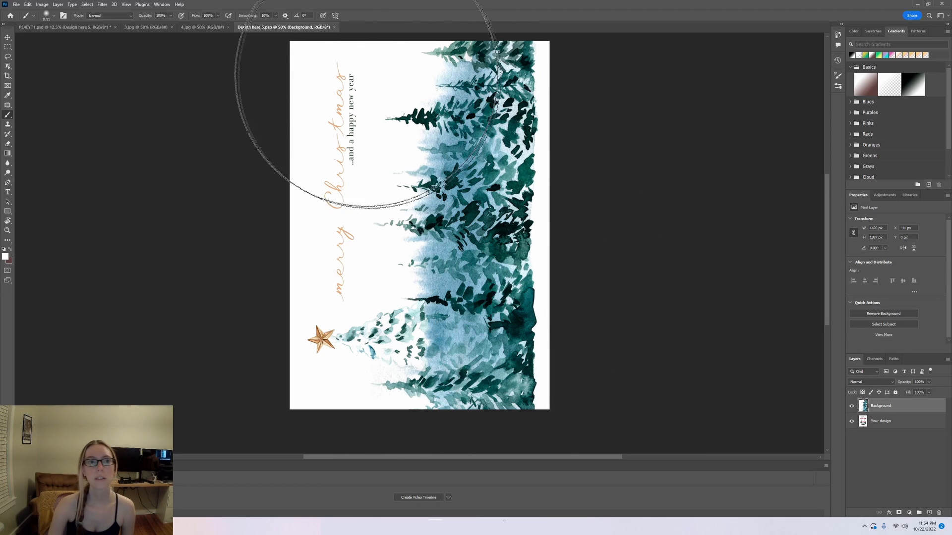
pyautogui.click(76, 27)
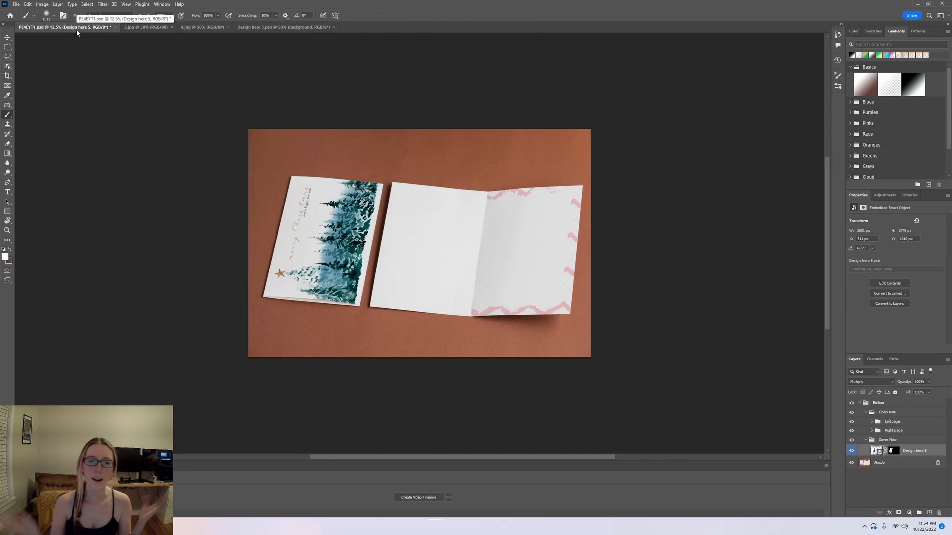
pyautogui.click(865, 440)
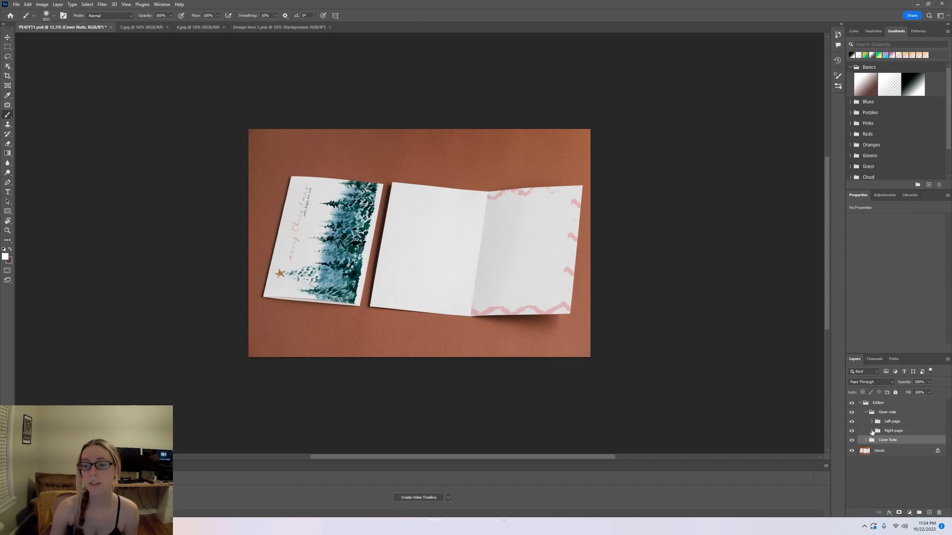
pyautogui.click(872, 434)
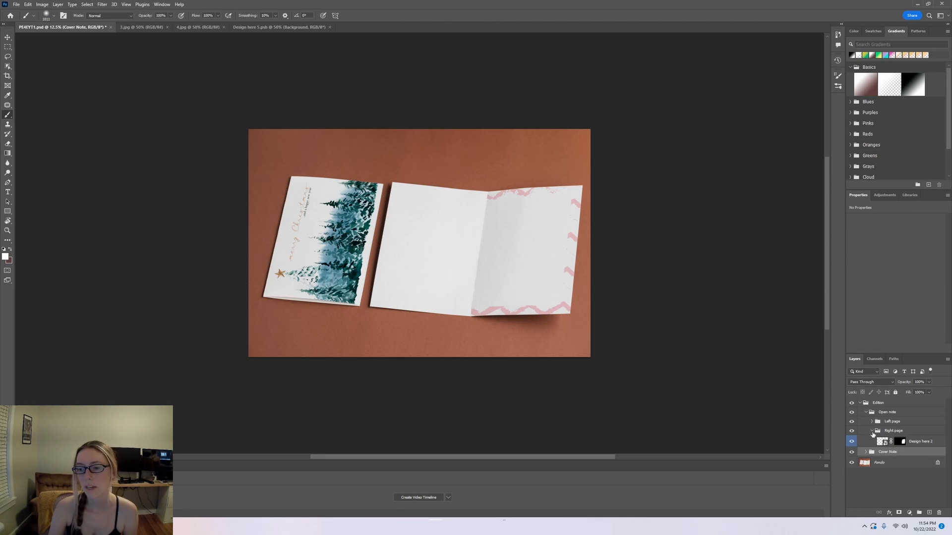
pyautogui.doubleClick(880, 445)
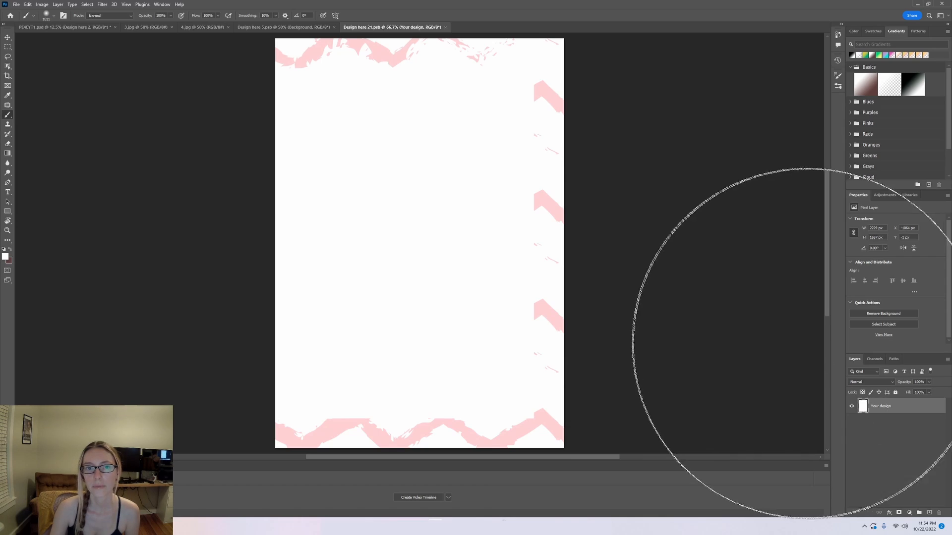
# Duplicate the Background layer of 4.jpg into the Design here 21.psb document
pyautogui.click(199, 31)
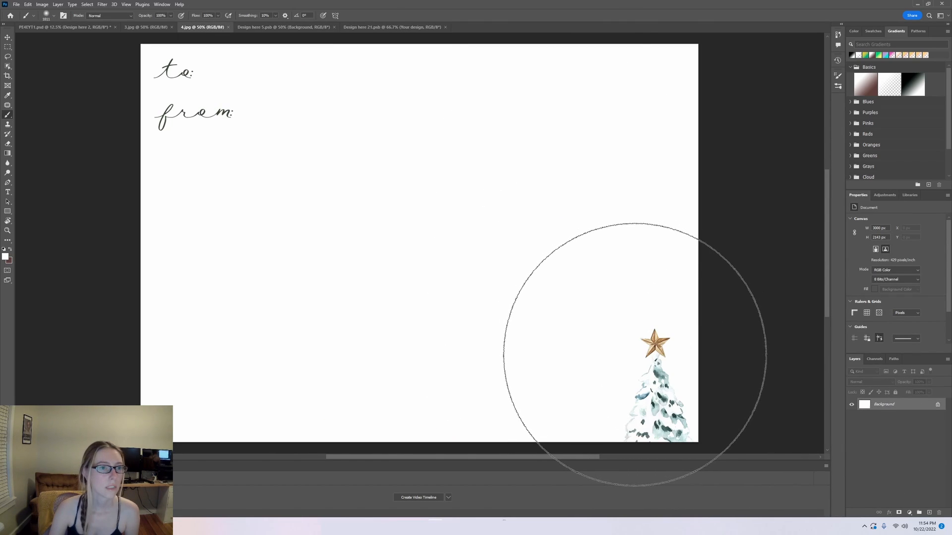
pyautogui.rightClick(895, 408)
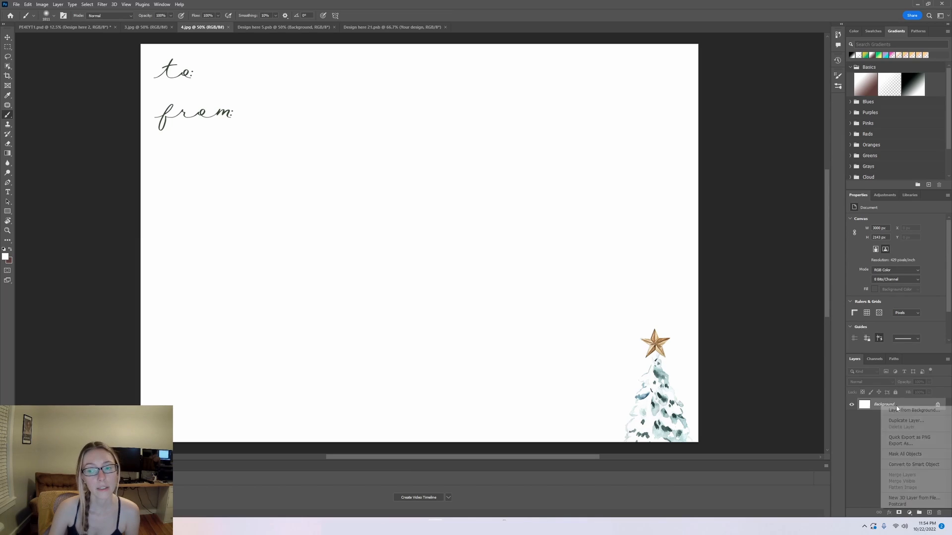
pyautogui.click(899, 422)
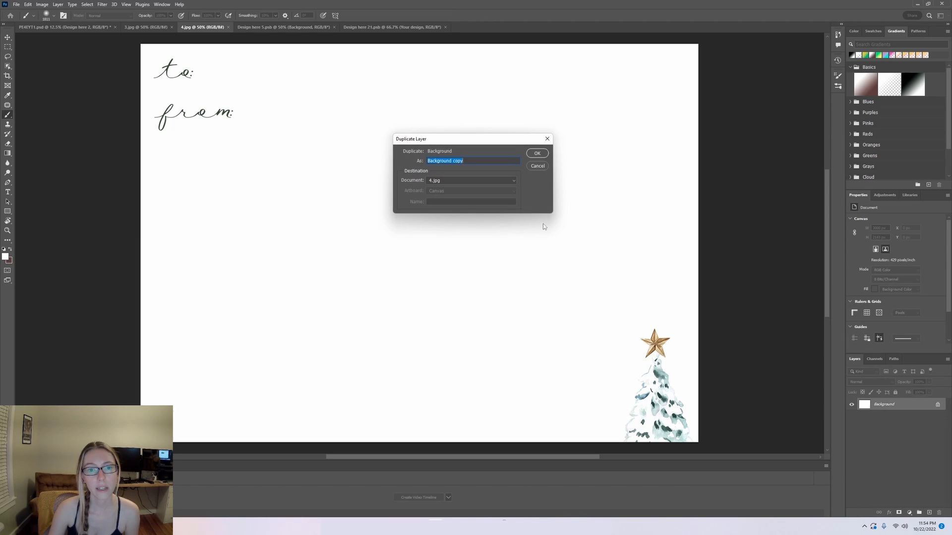
pyautogui.click(495, 185)
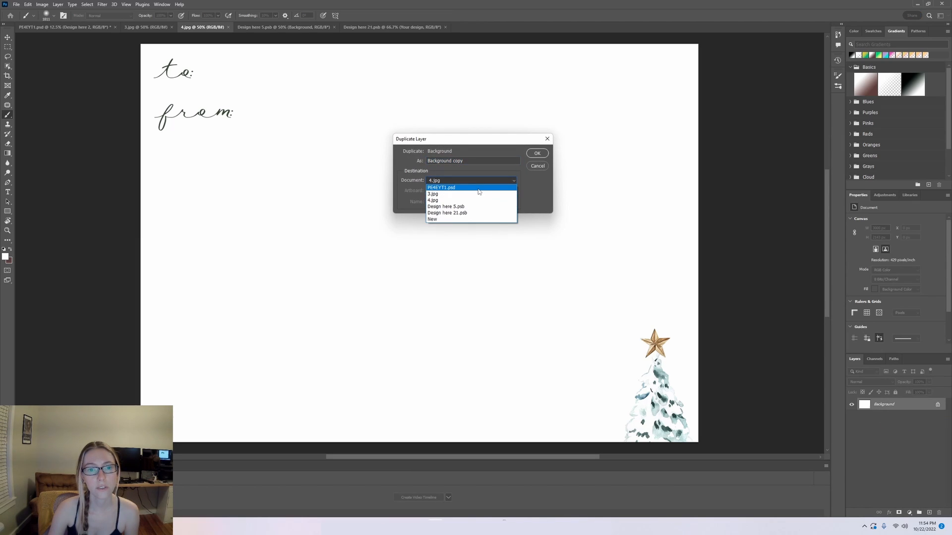
pyautogui.click(467, 213)
pyautogui.click(537, 153)
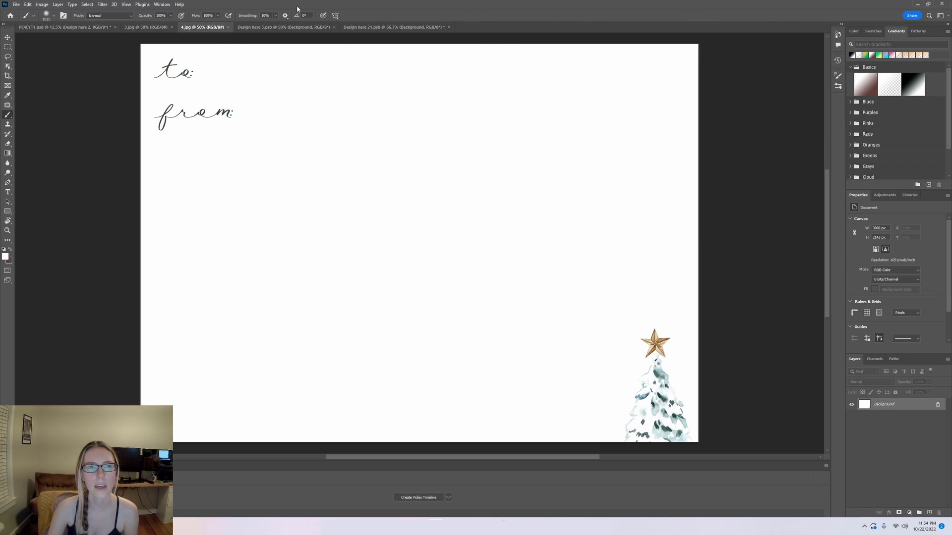
# Rotate the duplicated to/from inside design 90° counter clockwise in Design here 21.psb
pyautogui.click(27, 5)
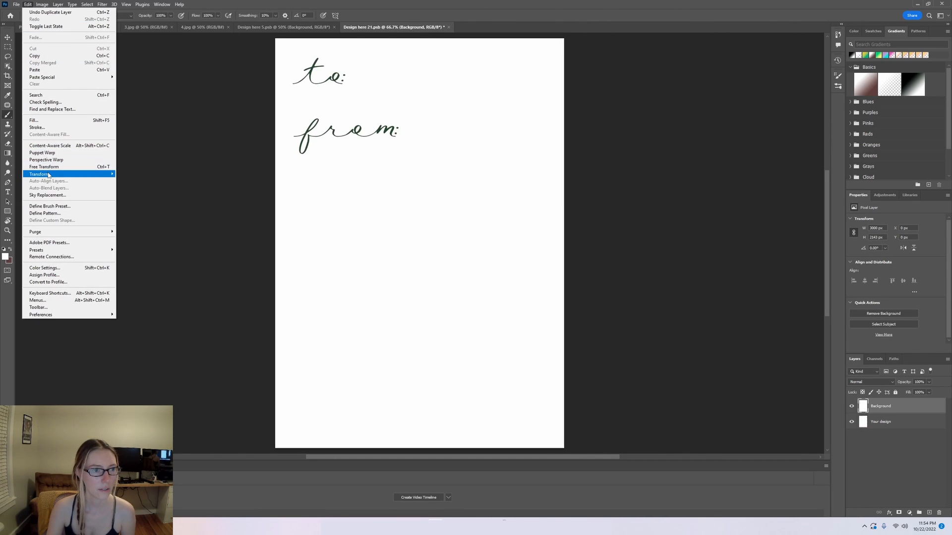
pyautogui.moveTo(109, 174)
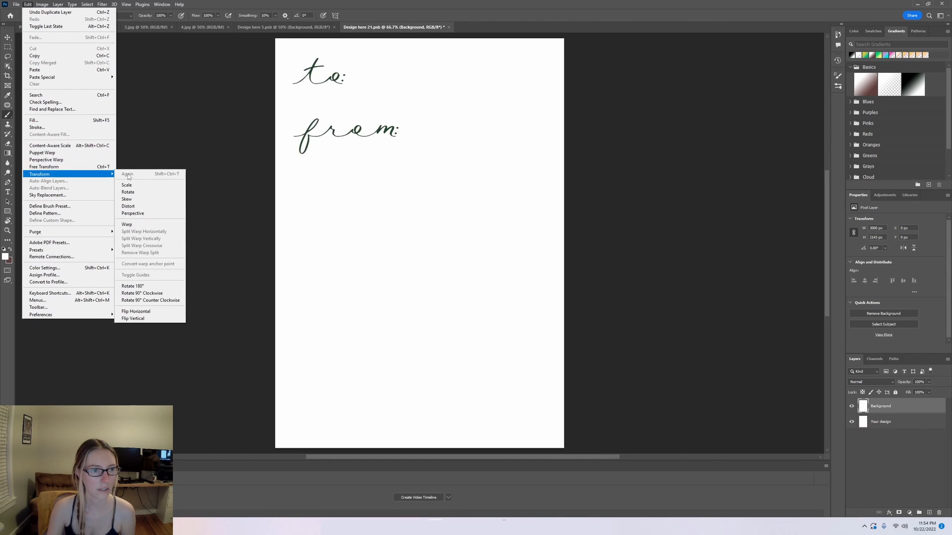
pyautogui.click(148, 301)
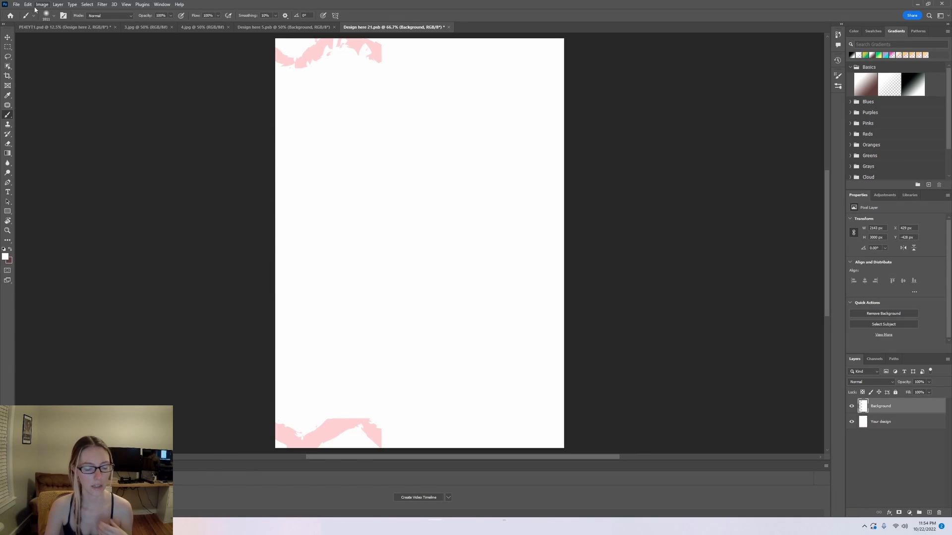
# Scale the rotated inside design to about 1183 × 1655 px filling the right page canvas, save it and return to the PE4EYT1.psd mockup
pyautogui.hotkey('ctrl', 't')
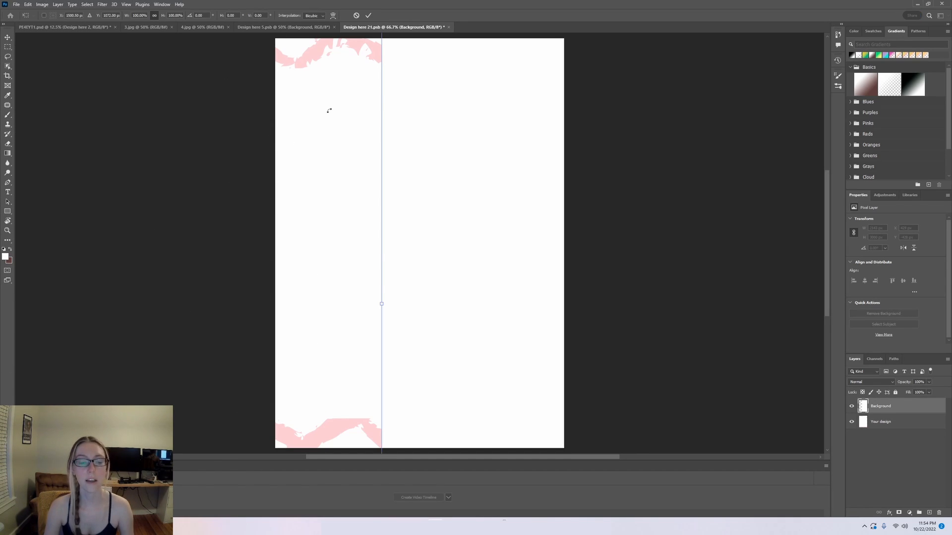
pyautogui.hscroll(1, 454, 84)
pyautogui.scroll(5, 427, 128)
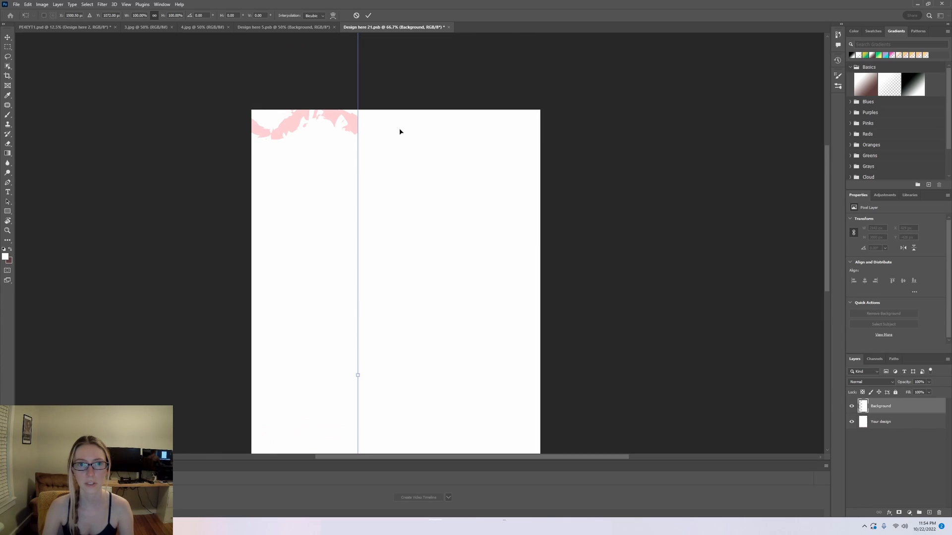
pyautogui.moveTo(357, 59); pyautogui.dragTo(476, 258)
pyautogui.moveTo(523, 342); pyautogui.dragTo(267, 260)
pyautogui.moveTo(610, 165); pyautogui.dragTo(529, 270)
pyautogui.scroll(-3, 516, 257)
pyautogui.moveTo(446, 278); pyautogui.dragTo(470, 164)
pyautogui.moveTo(554, 92); pyautogui.dragTo(539, 109)
pyautogui.moveTo(476, 198); pyautogui.dragTo(482, 181)
pyautogui.scroll(-1, 752, 276)
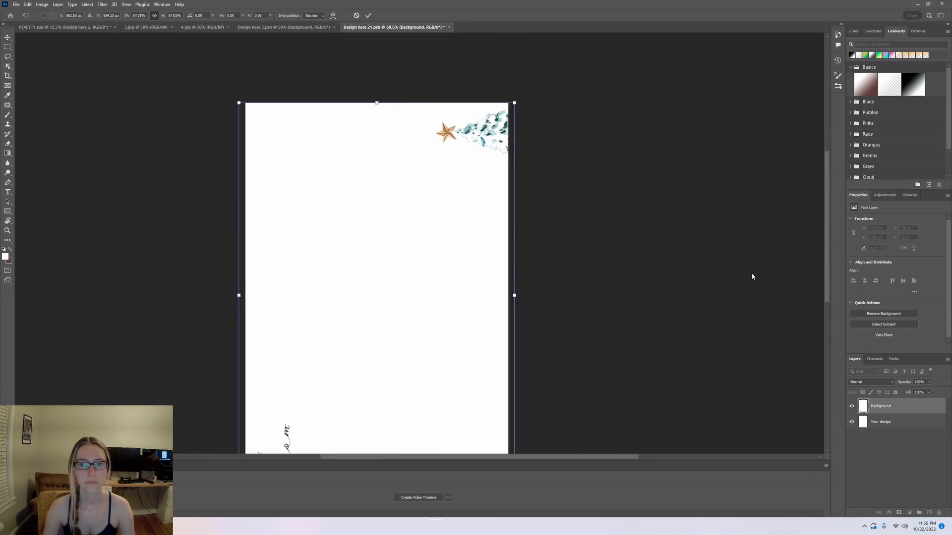
pyautogui.moveTo(514, 446); pyautogui.dragTo(509, 432)
pyautogui.moveTo(461, 337); pyautogui.dragTo(465, 337)
pyautogui.press('Return')
pyautogui.press('b')
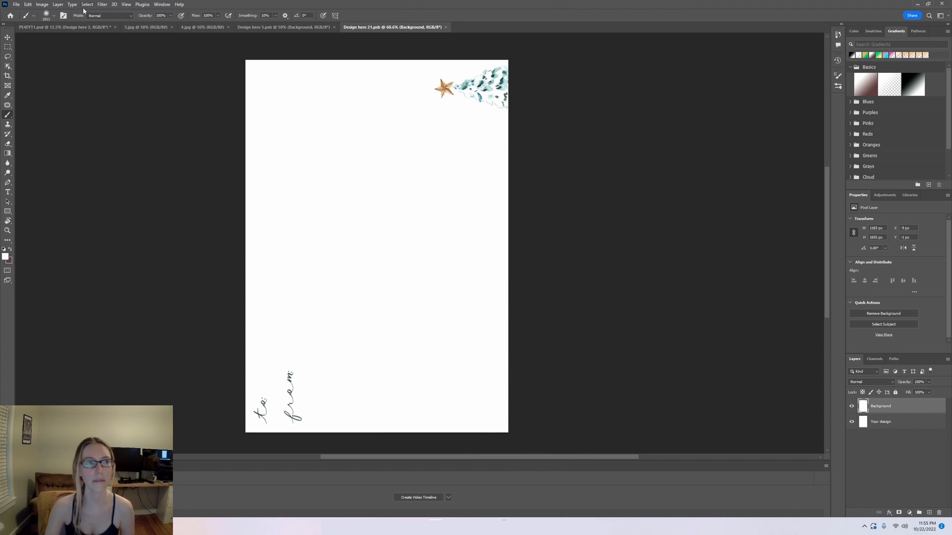
pyautogui.click(62, 28)
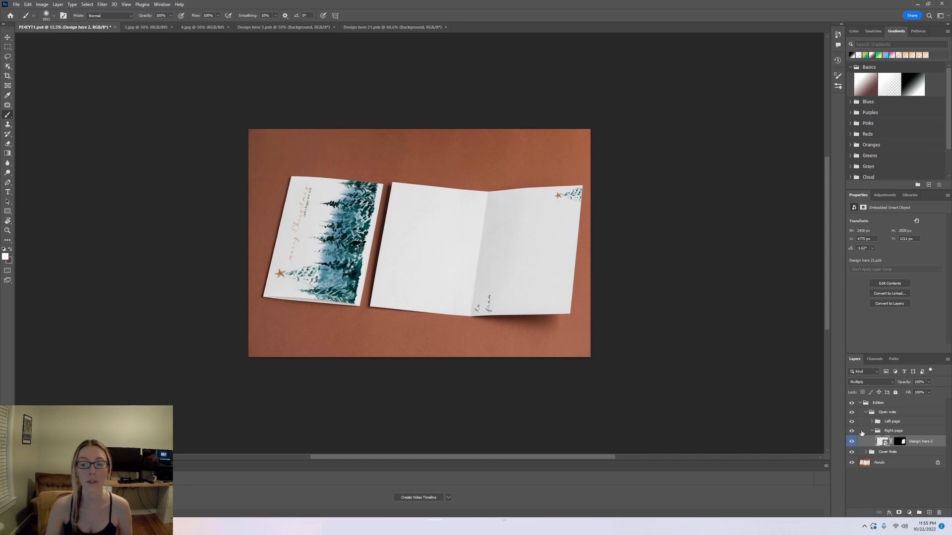
# Add a Hue/Saturation adjustment layer directly above the Fondo background layer
pyautogui.click(891, 467)
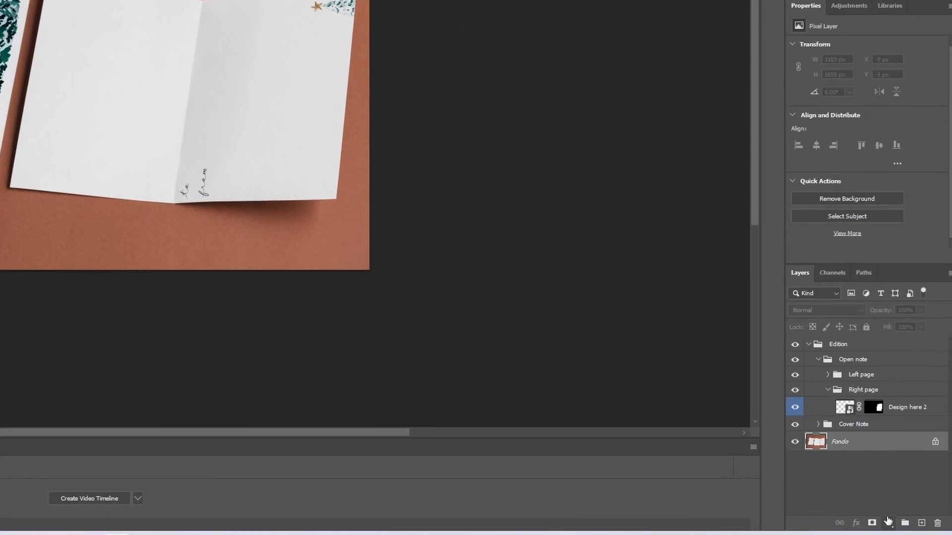
pyautogui.click(883, 527)
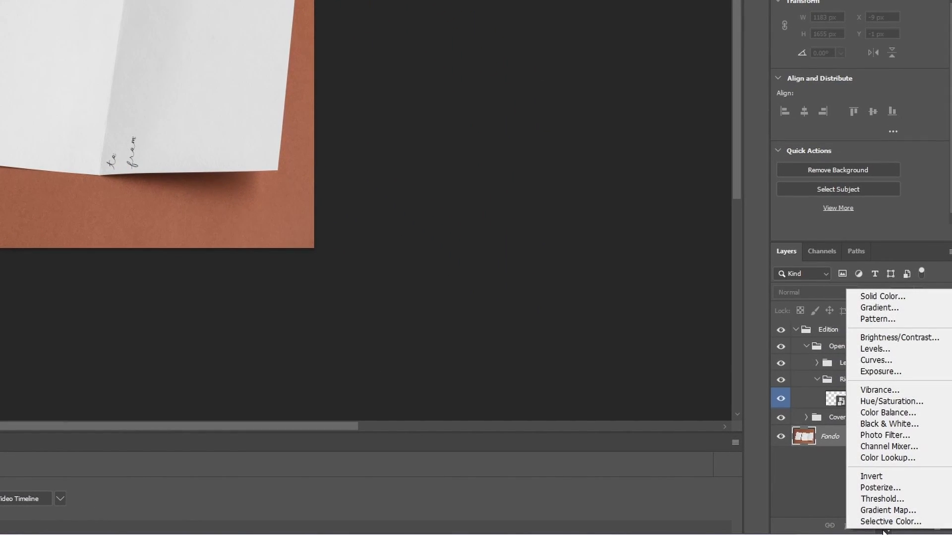
pyautogui.click(809, 496)
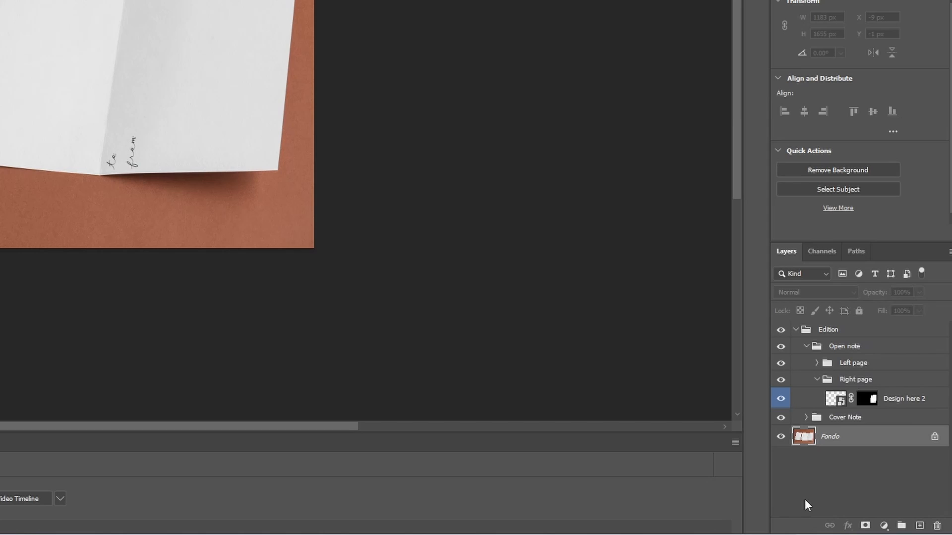
pyautogui.click(884, 527)
pyautogui.click(887, 402)
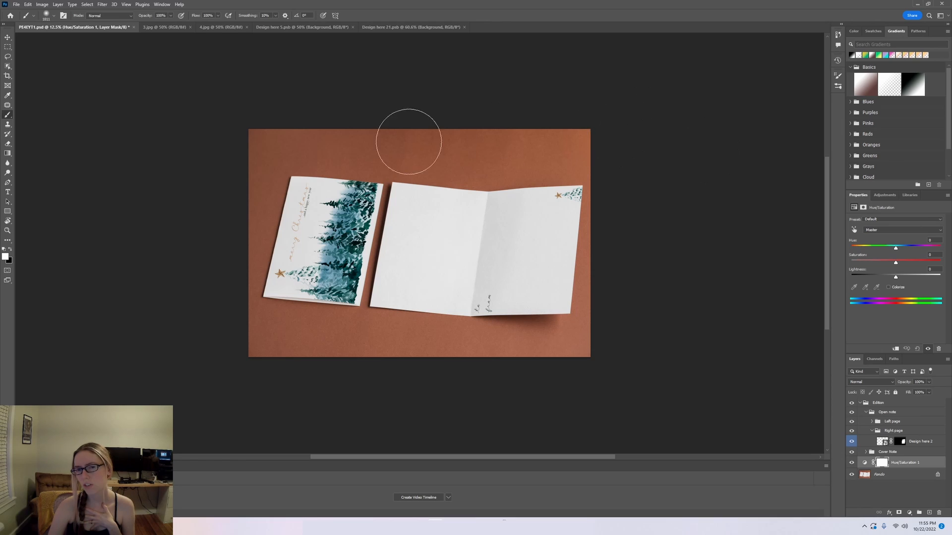
# Recolor the mockup background by setting the Reds hue to +65 and saturation to -62
pyautogui.click(892, 231)
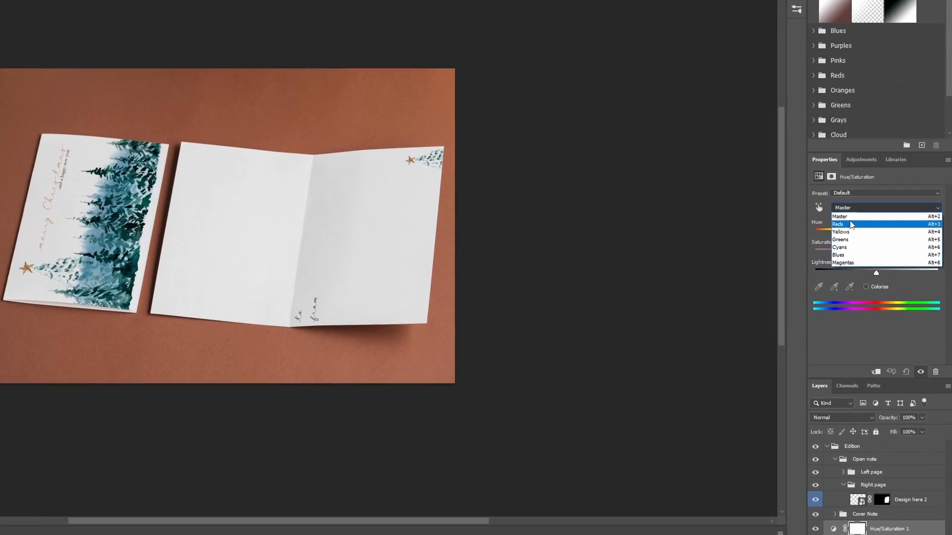
pyautogui.click(868, 242)
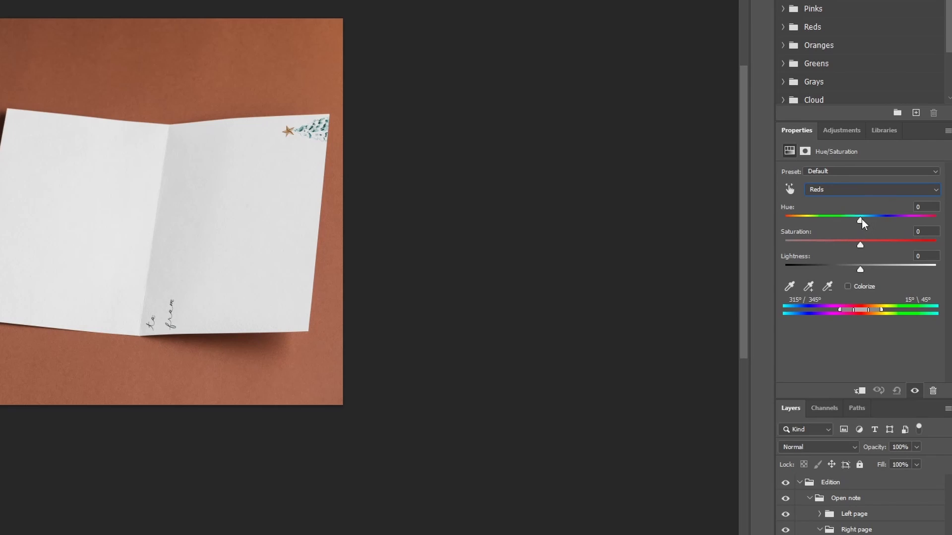
pyautogui.moveTo(861, 220); pyautogui.dragTo(902, 234)
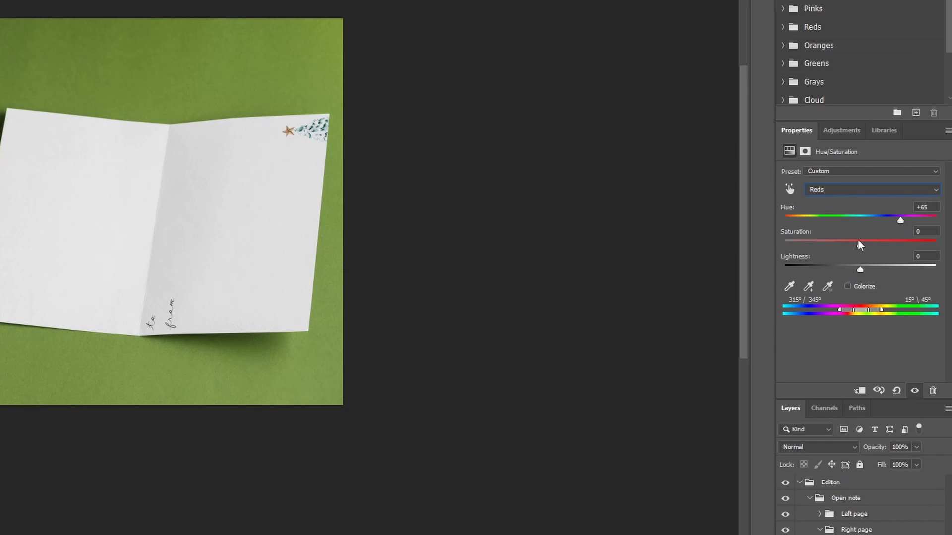
pyautogui.moveTo(860, 243); pyautogui.dragTo(812, 249)
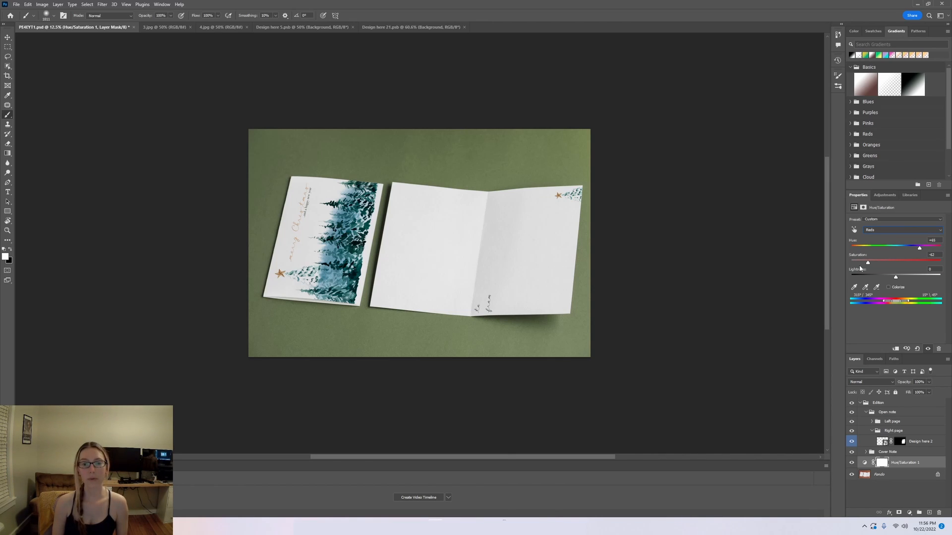
# Switch to the browser's Etsy listing for printable Christmas stationery and enlarge its main listing image
pyautogui.moveTo(475, 519)
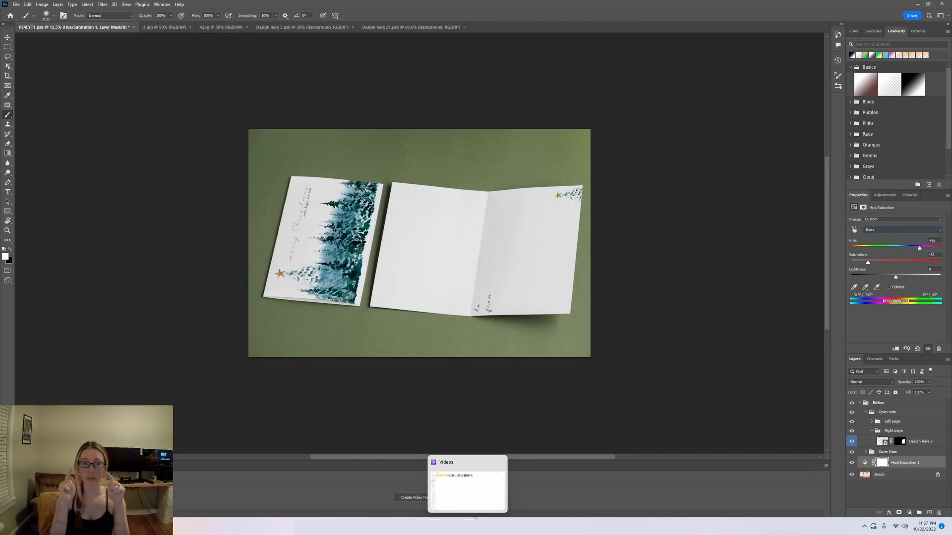
pyautogui.click(501, 520)
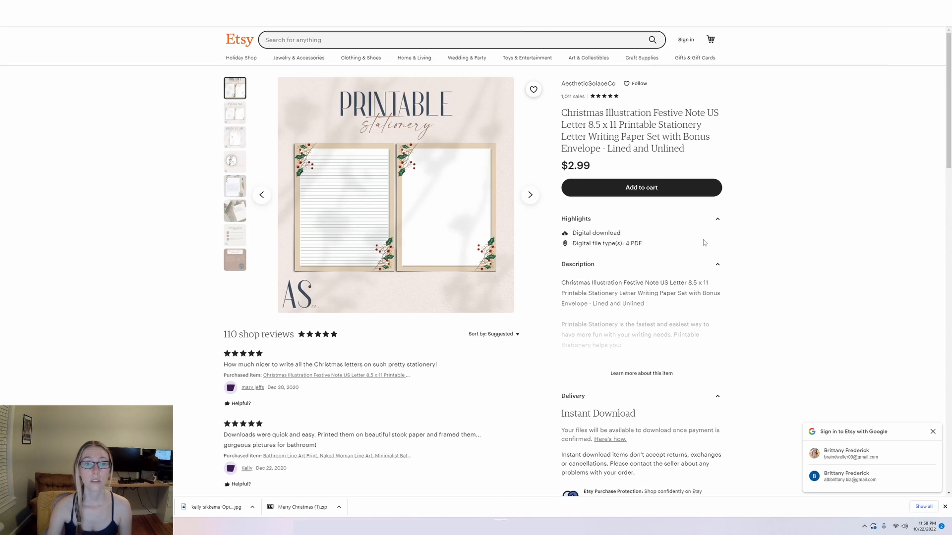
pyautogui.click(413, 231)
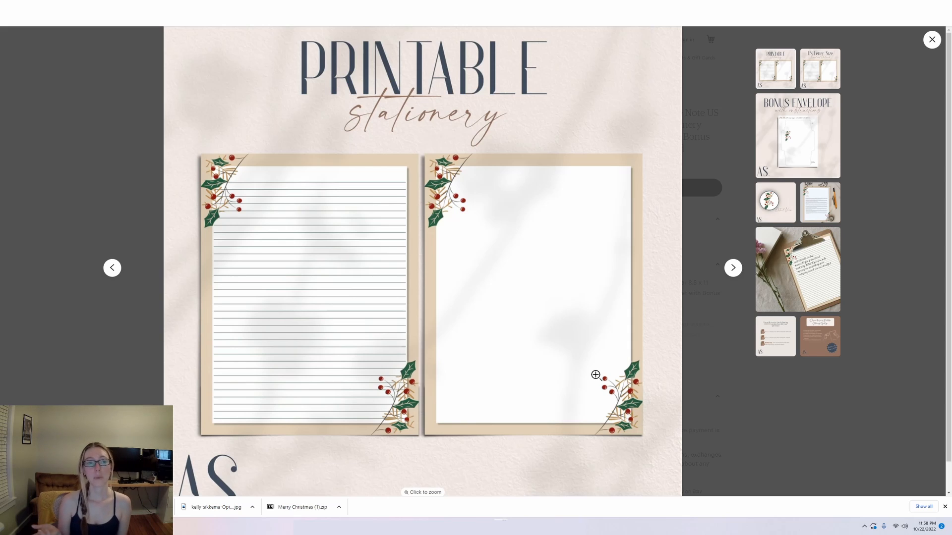